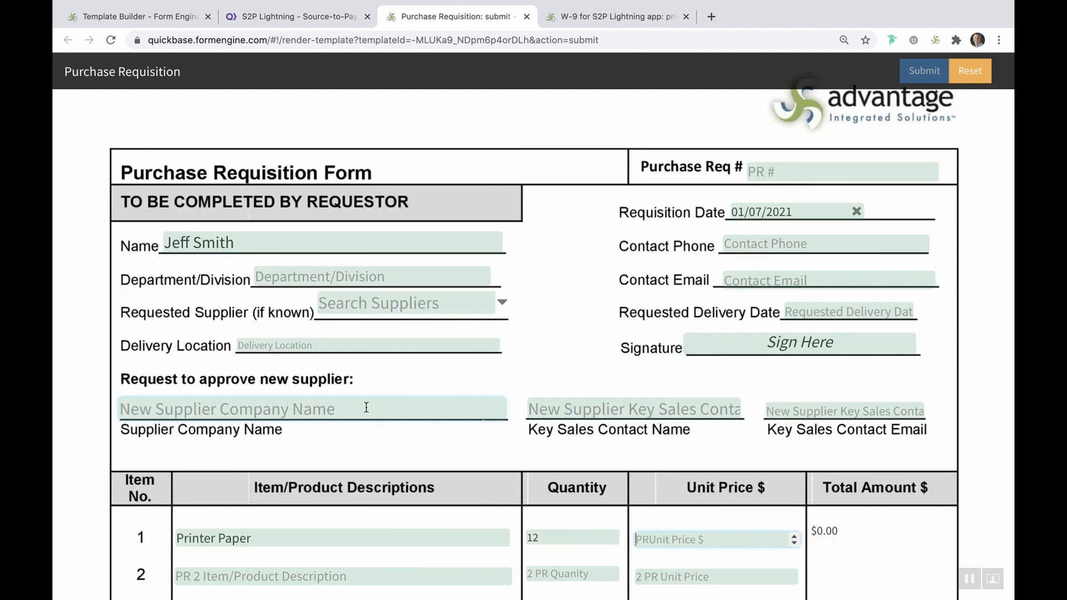
# Enter Staples as the new supplier company name and fill in the key sales contact's name
pyautogui.click(366, 407)
pyautogui.write('Staples')
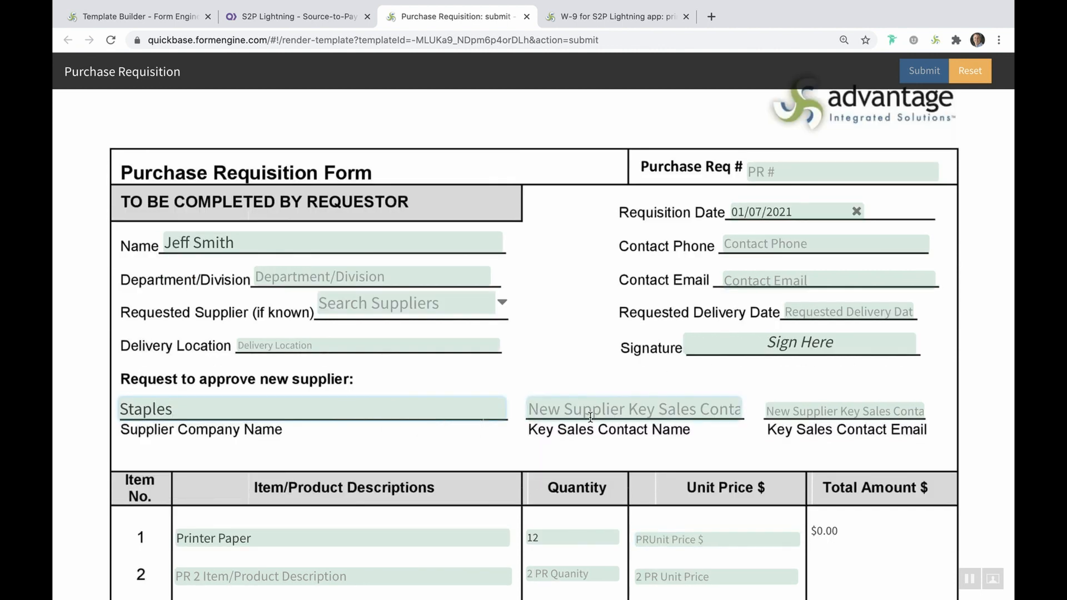
pyautogui.click(607, 407)
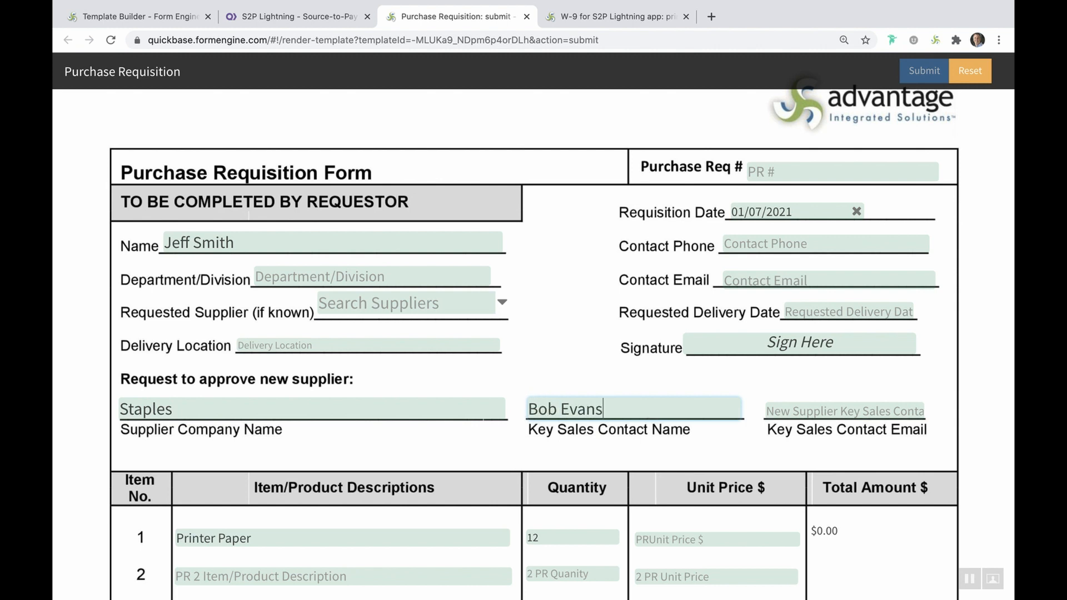
# Set the purchase amount approval requirement to Total purchase amount greater than $10,000 and less than $250,000
pyautogui.scroll(-10, 764, 507)
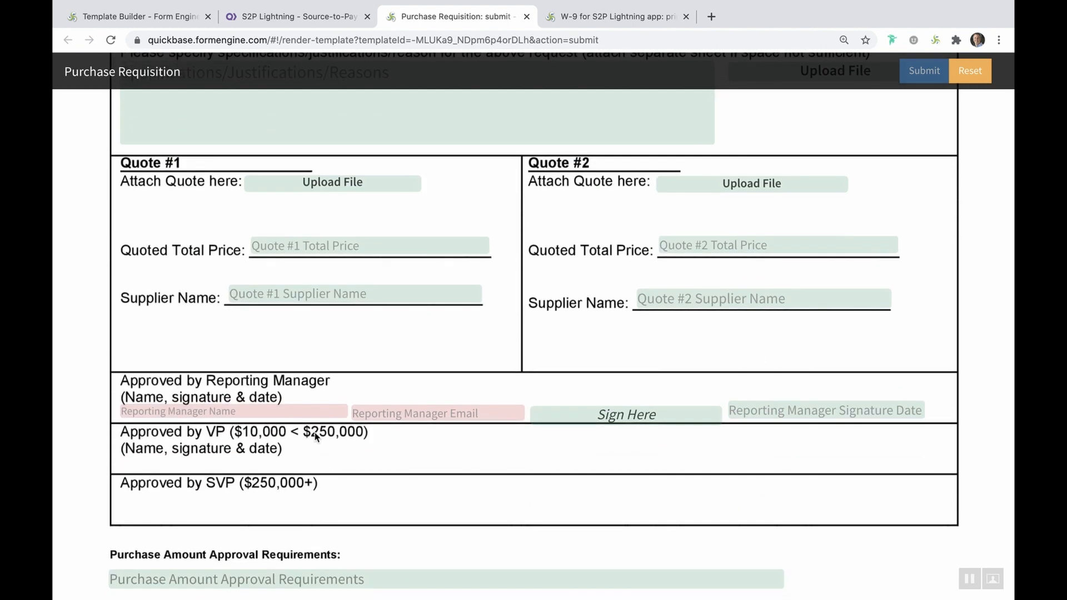
pyautogui.click(423, 581)
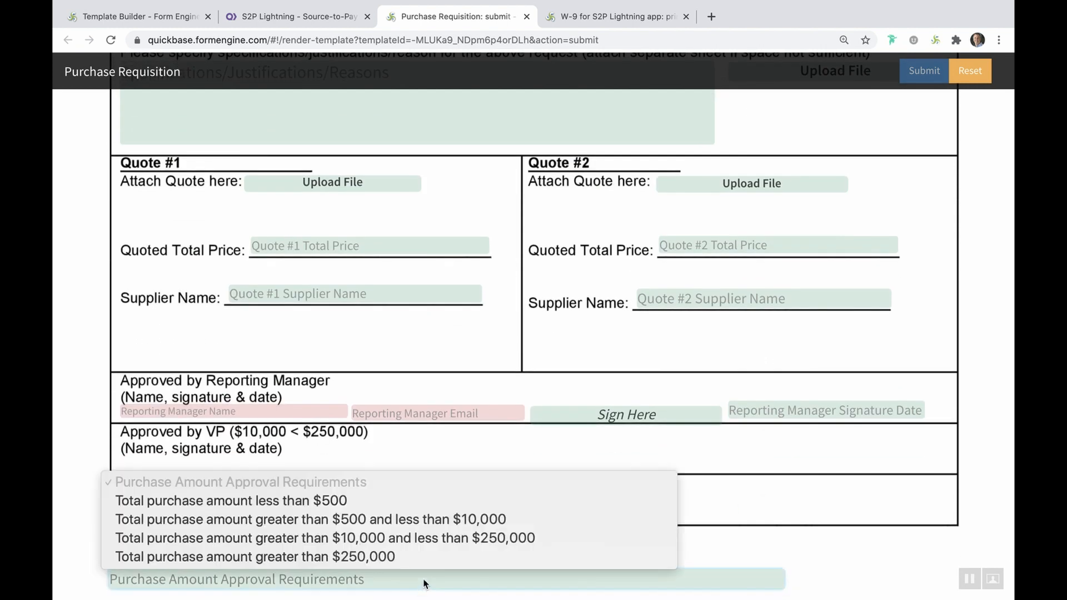
pyautogui.click(425, 539)
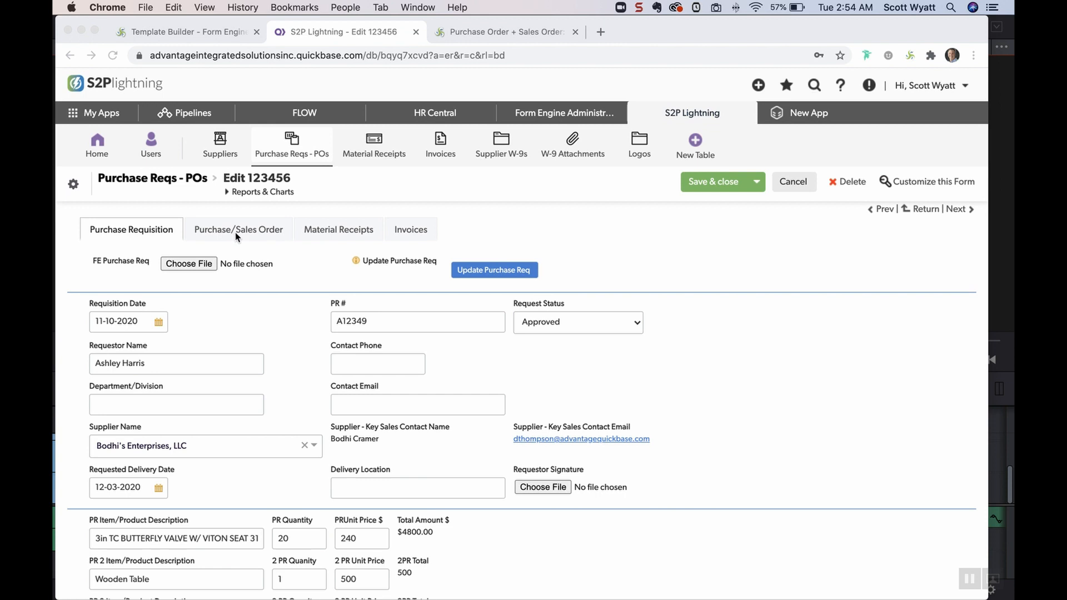
# Open the Purchase/Sales Order tab of the purchase req record and review its fields
pyautogui.click(237, 232)
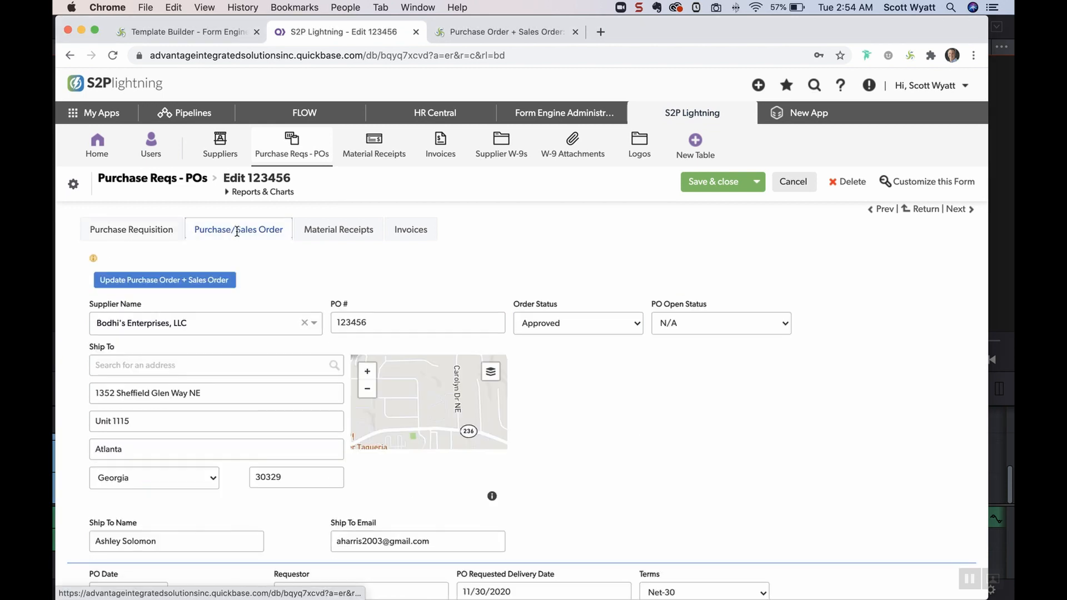
pyautogui.scroll(-3, 283, 410)
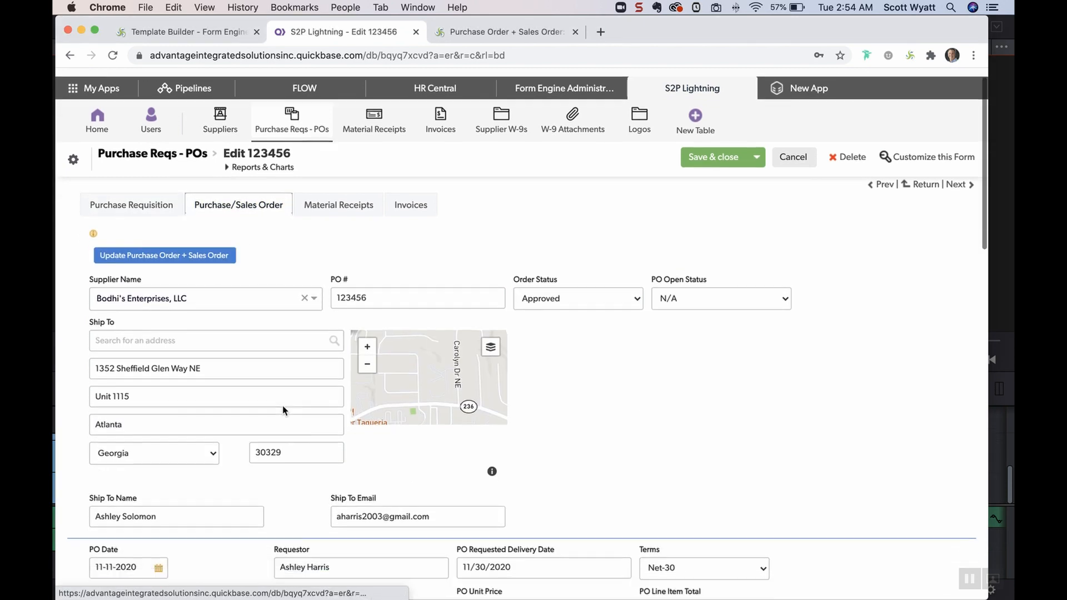
pyautogui.scroll(-7, 283, 411)
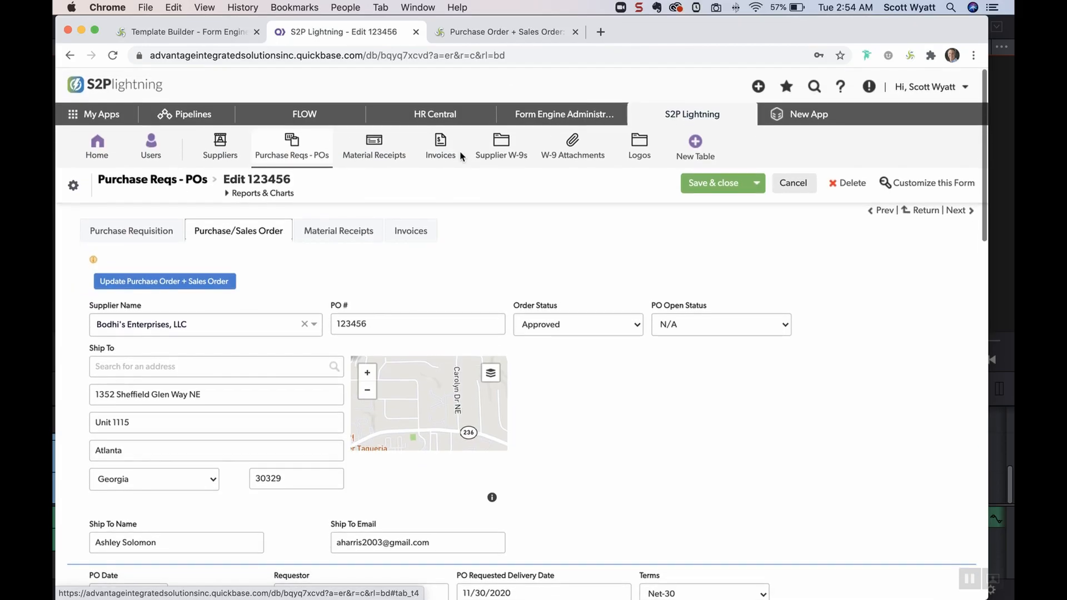
# Switch to the Purchase Order + Sales Order form and scroll through the whole generated document
pyautogui.click(519, 32)
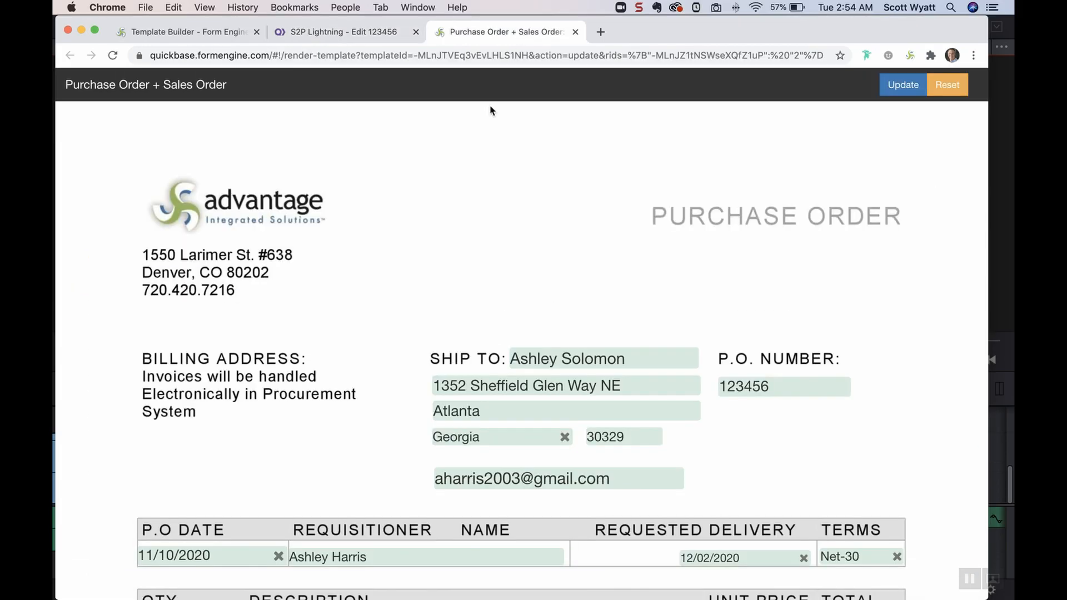
pyautogui.scroll(-5, 366, 472)
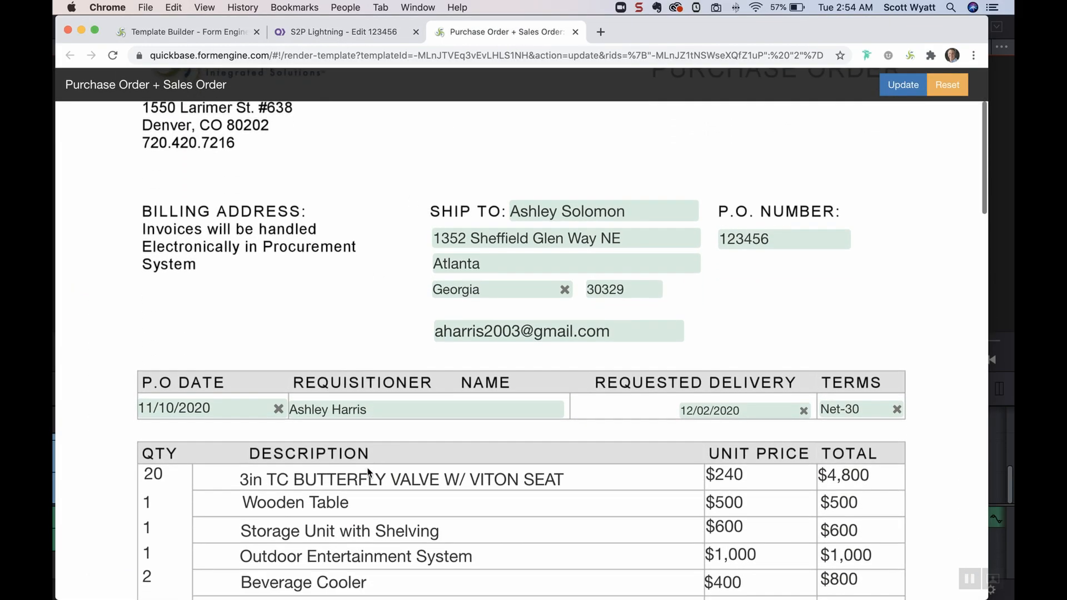
pyautogui.scroll(-6, 366, 473)
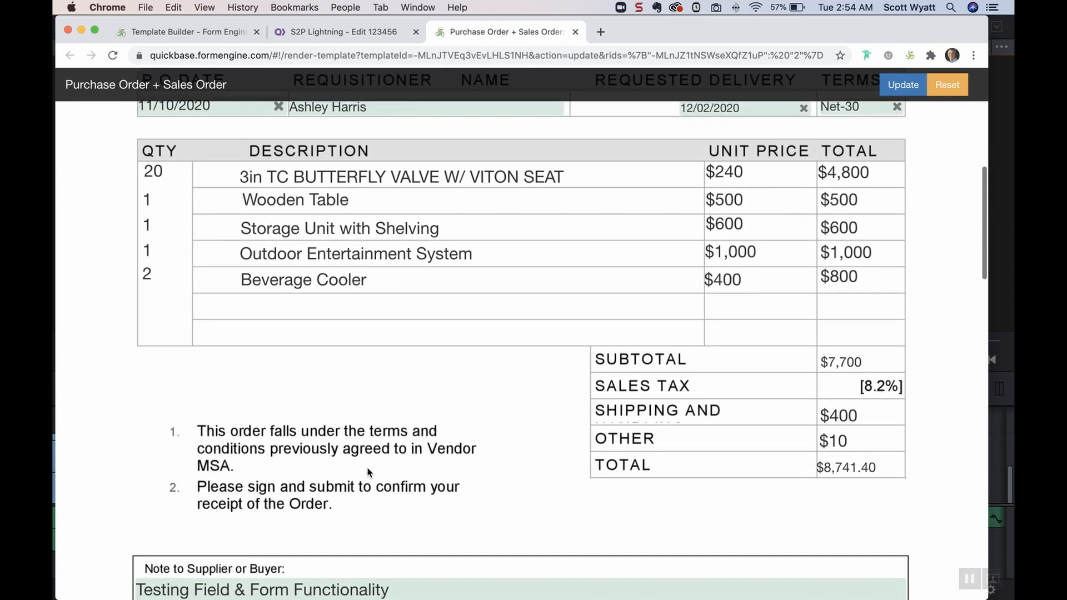
pyautogui.scroll(-4, 368, 471)
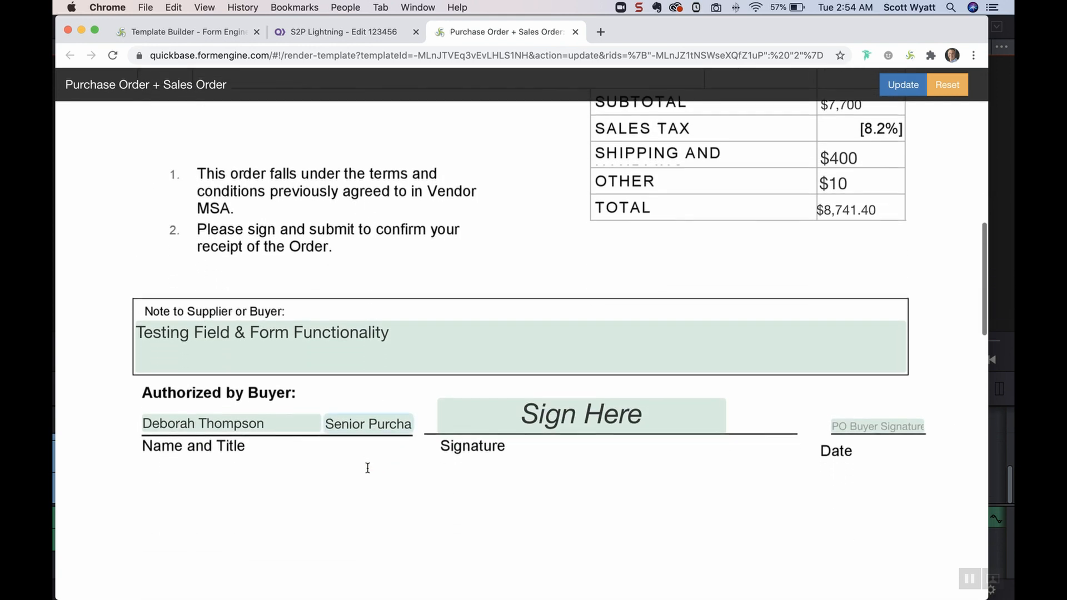
pyautogui.scroll(-6, 367, 467)
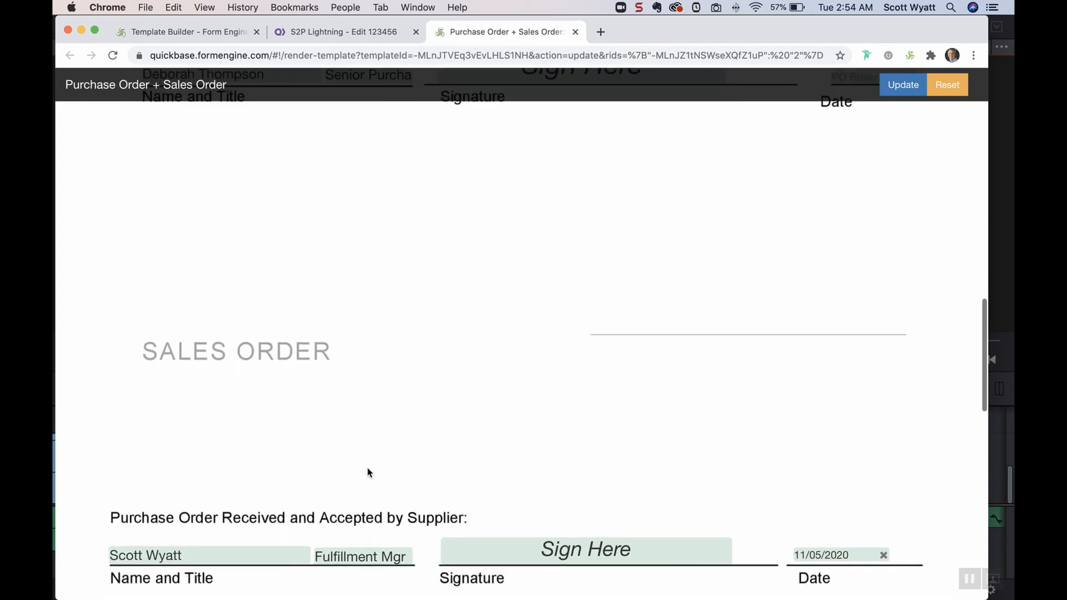
pyautogui.scroll(-1, 367, 472)
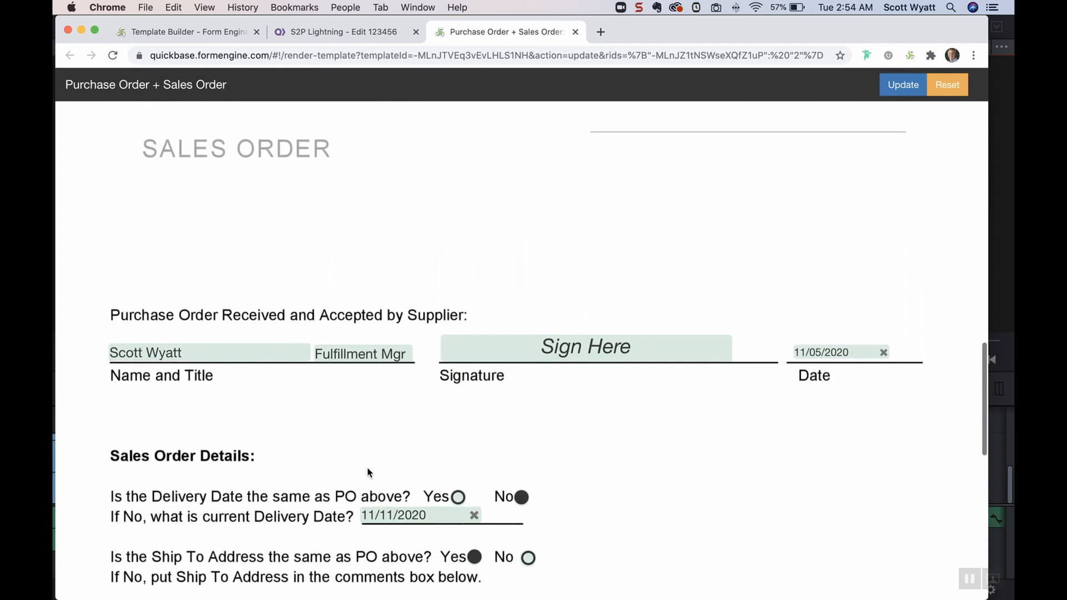
pyautogui.scroll(-1, 366, 470)
pyautogui.scroll(-4, 366, 469)
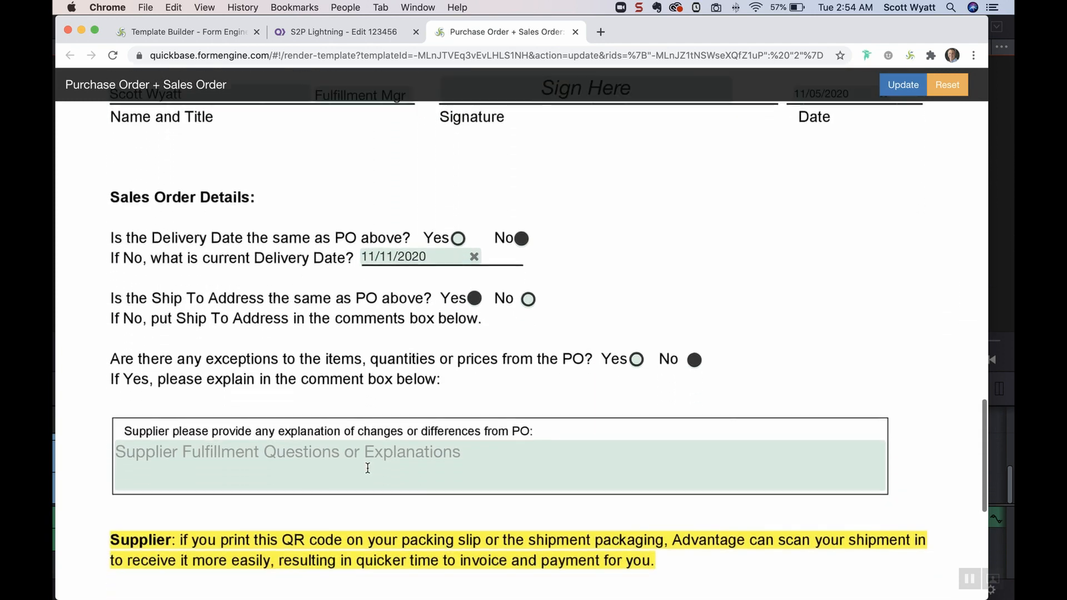
pyautogui.scroll(-4, 367, 467)
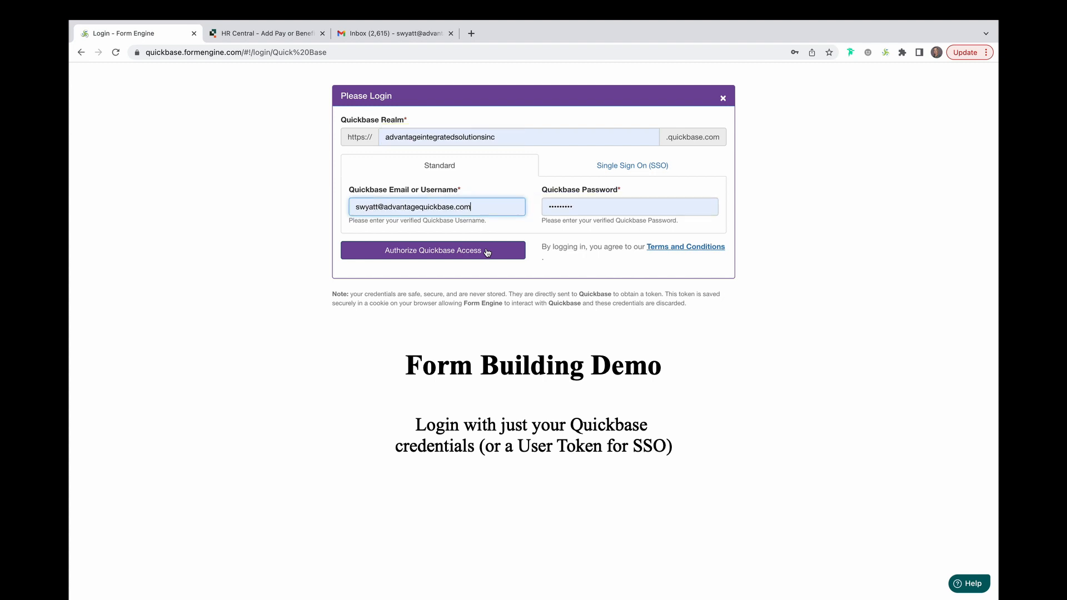
# Log in to Form Engine with standard Quickbase credentials after viewing the Single Sign On option
pyautogui.click(586, 170)
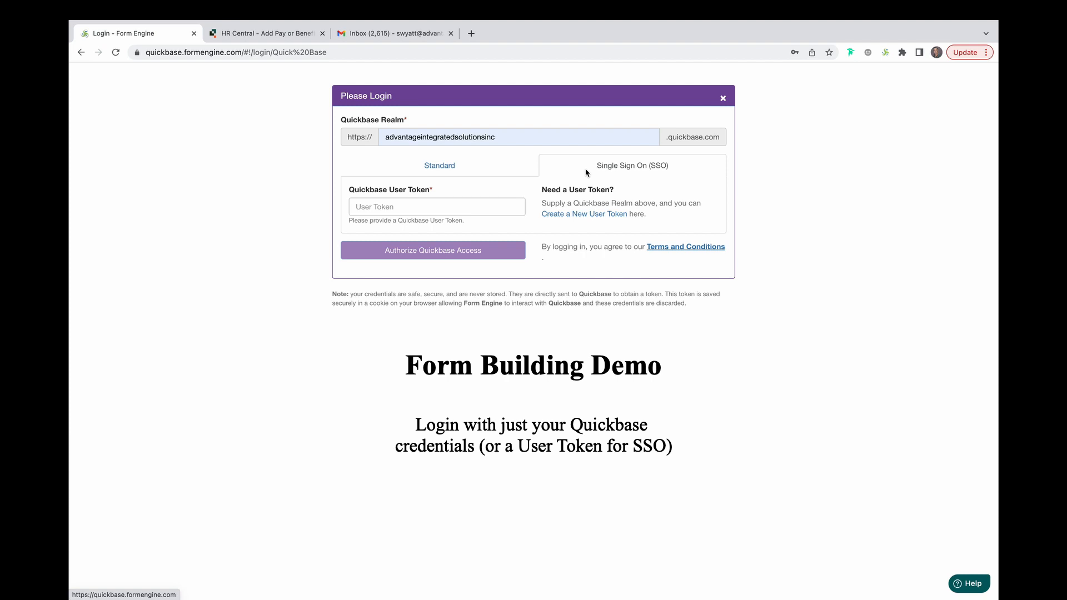
pyautogui.click(522, 169)
pyautogui.click(494, 251)
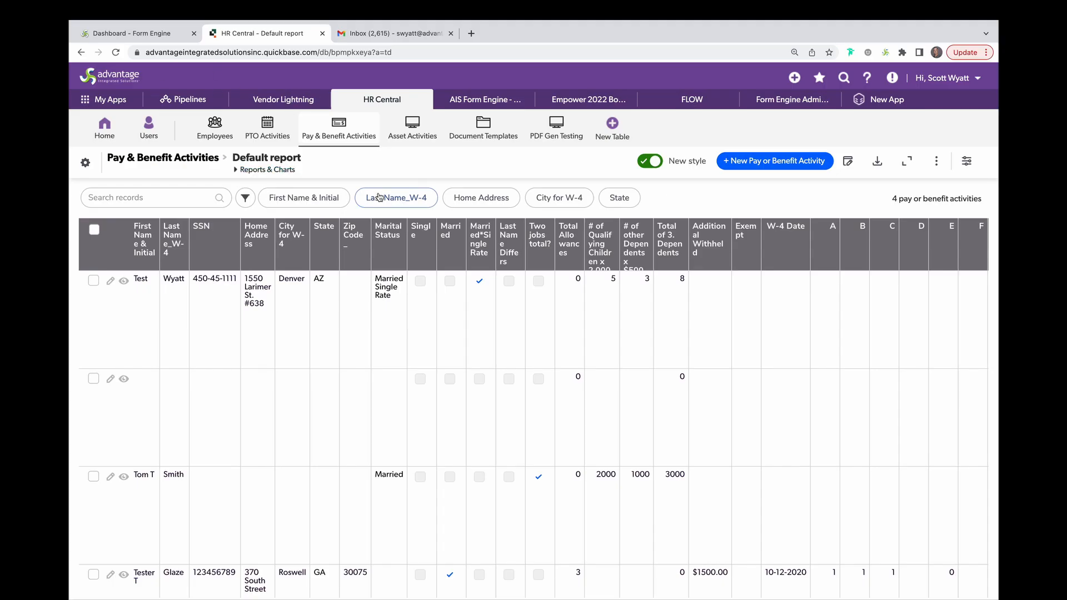
# Create a new static template by uploading the W-4 PDF file
pyautogui.click(784, 164)
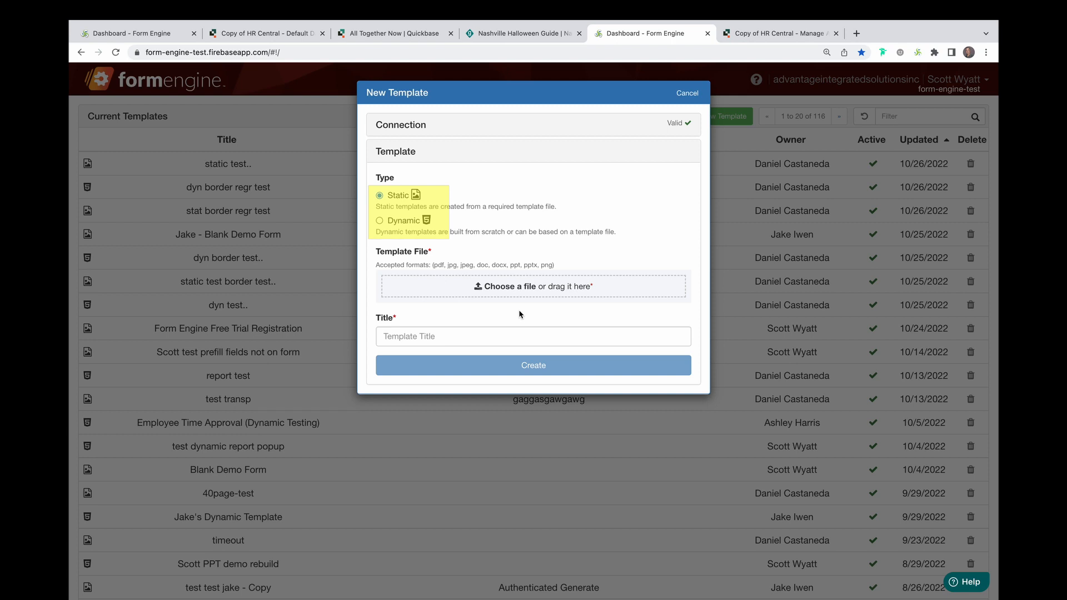
pyautogui.click(504, 284)
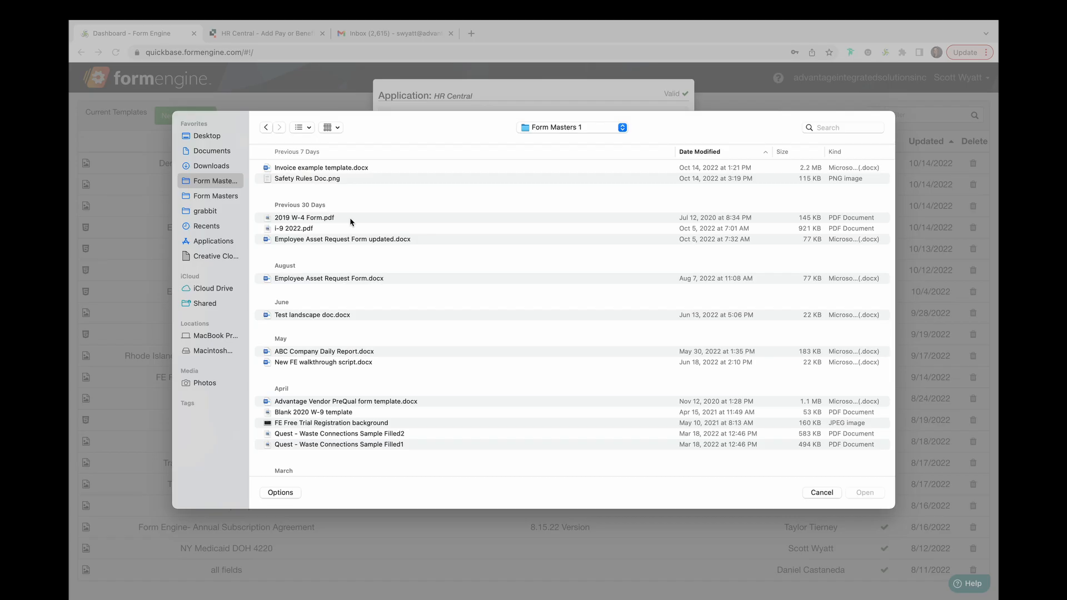
pyautogui.doubleClick(350, 218)
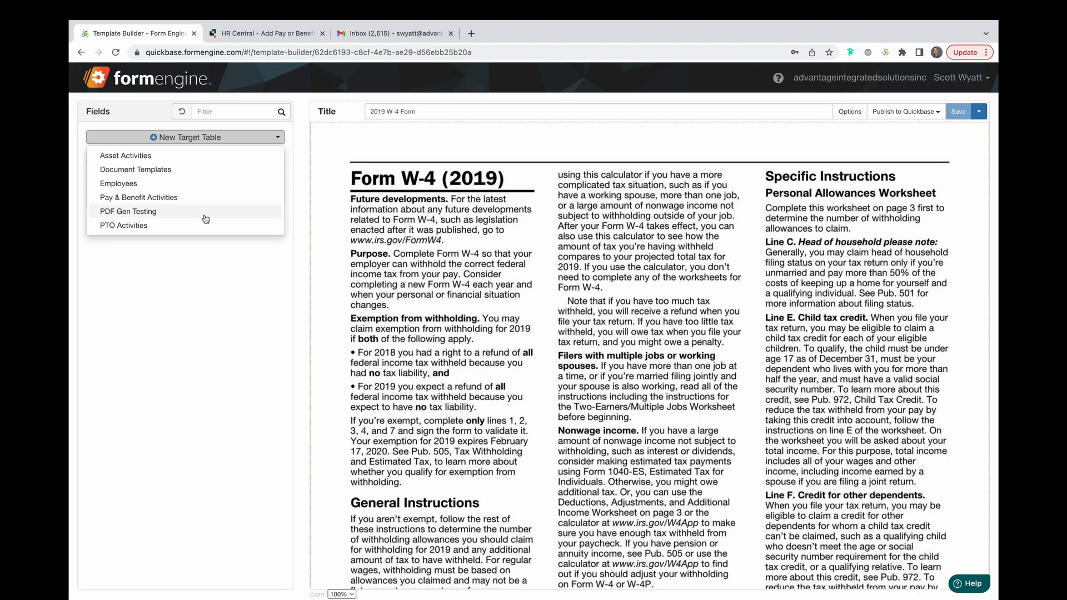
# Set the target table to Pay & Benefit Activities and the upload field to 2020 W-4 Attachment
pyautogui.click(144, 199)
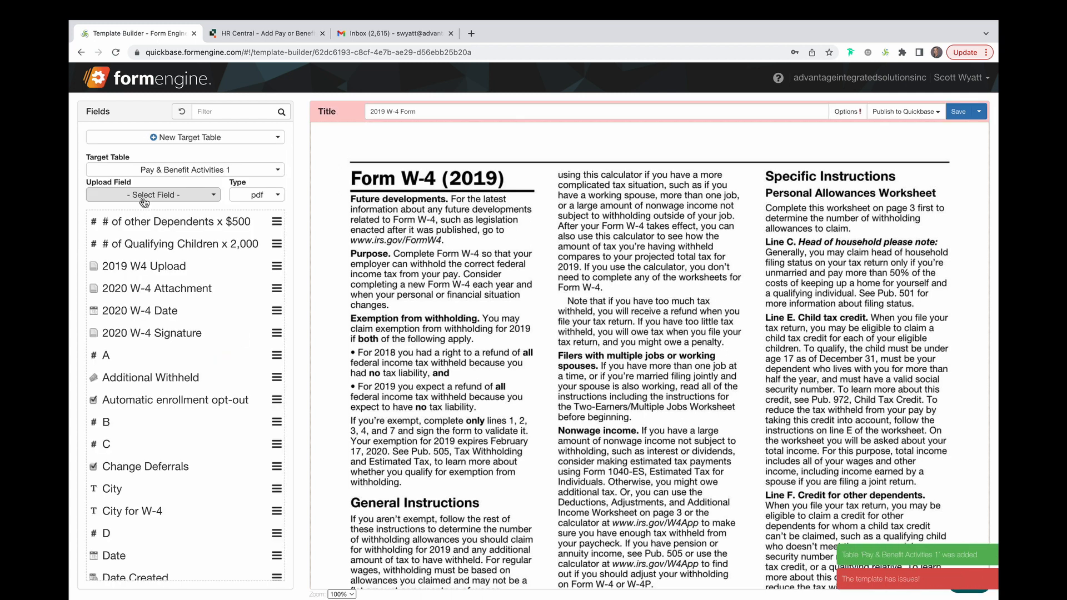
pyautogui.click(213, 197)
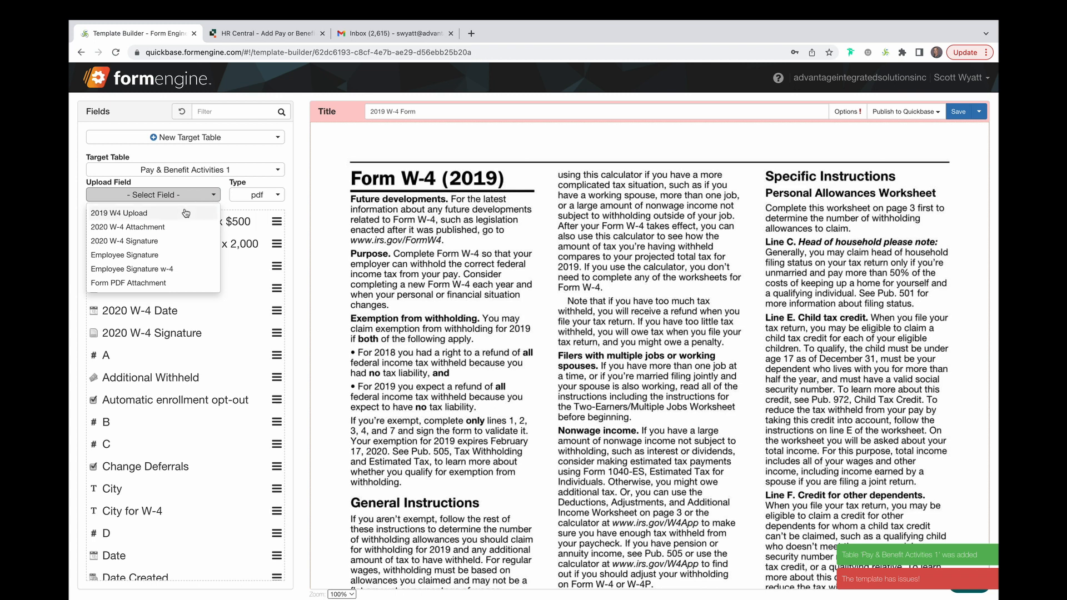
pyautogui.click(178, 228)
# Filter fields by name and place First Name and Last Name_W-4 on line 1 of the W-4, widening First Name
pyautogui.write('name')
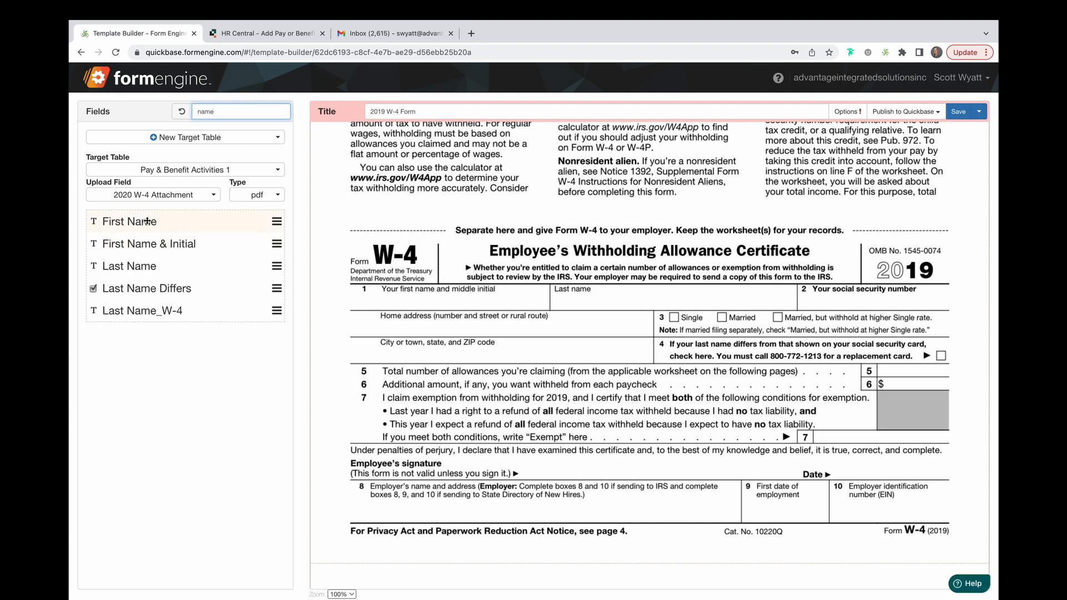
pyautogui.moveTo(147, 221); pyautogui.dragTo(427, 302)
pyautogui.moveTo(116, 266); pyautogui.dragTo(149, 266)
pyautogui.moveTo(132, 310); pyautogui.dragTo(590, 303)
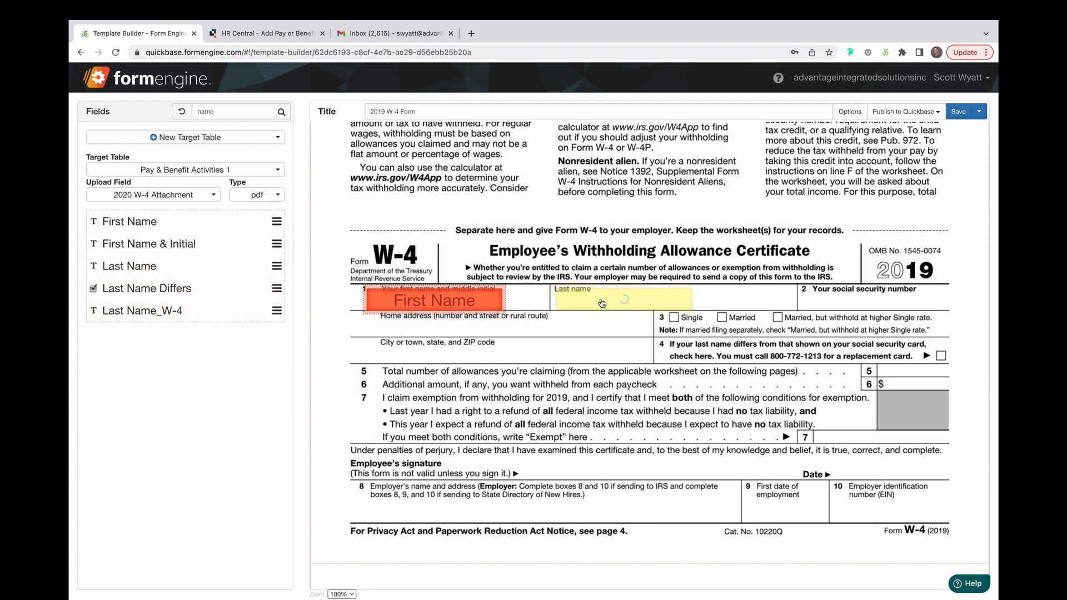
pyautogui.click(601, 300)
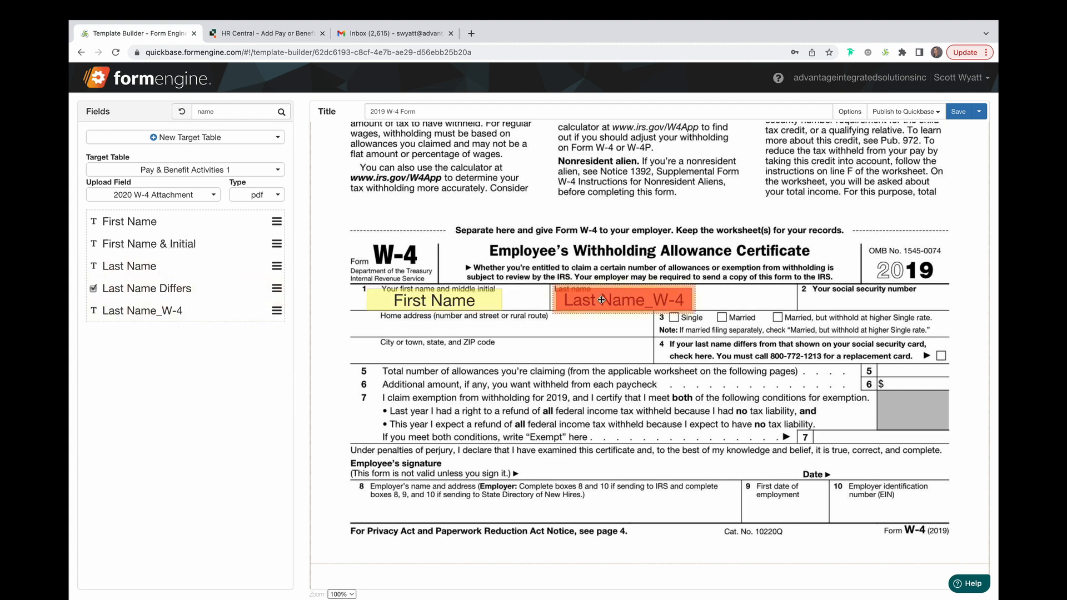
pyautogui.click(499, 300)
pyautogui.moveTo(499, 300); pyautogui.dragTo(538, 300)
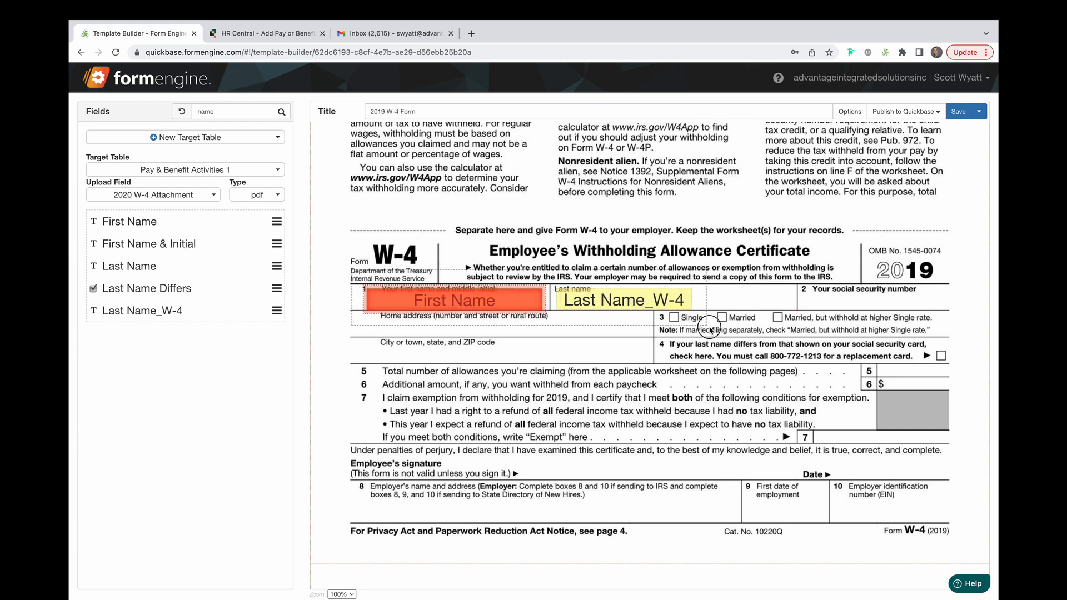
# Apply max width to the two selected name fields
pyautogui.moveTo(723, 342); pyautogui.dragTo(723, 343)
pyautogui.rightClick(645, 305)
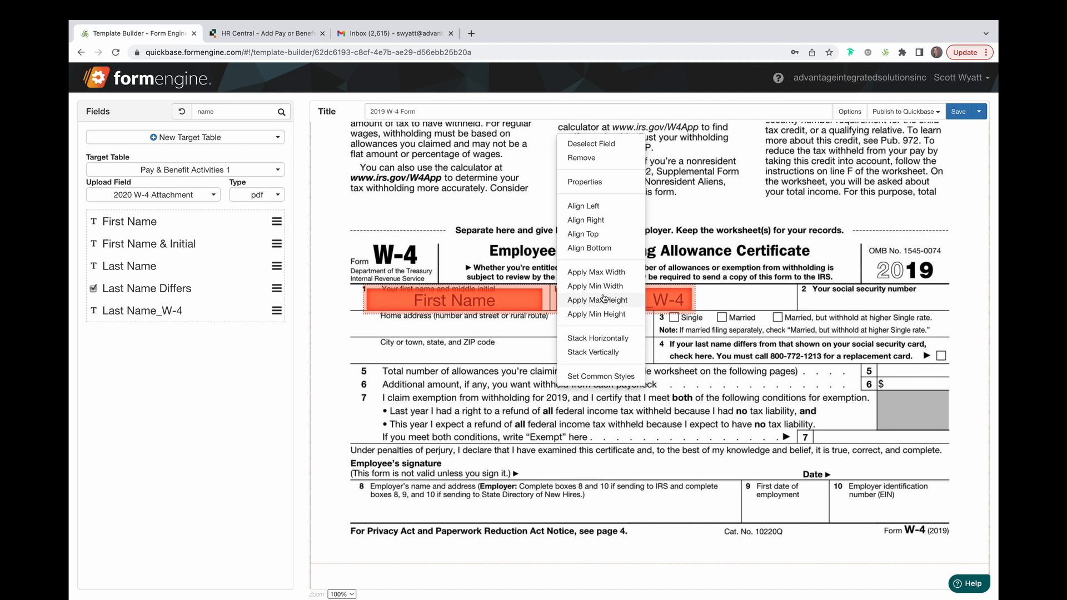
pyautogui.click(615, 272)
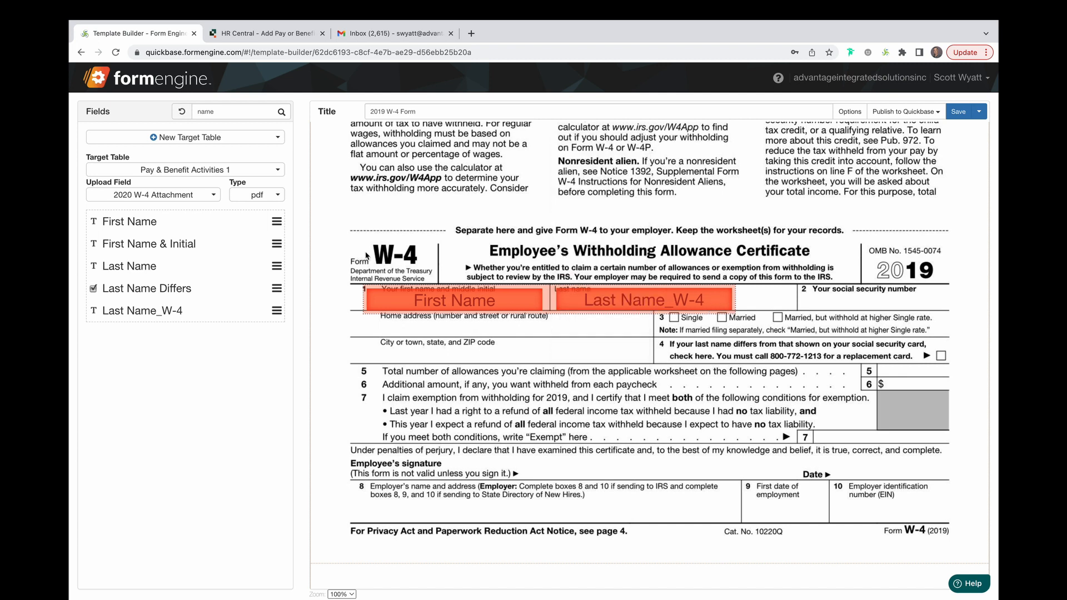
# Filter fields by status, place Marital Status near line 3, and display it as radio options
pyautogui.click(255, 114)
pyautogui.hotkey('ctrl', 'a')
pyautogui.write('status')
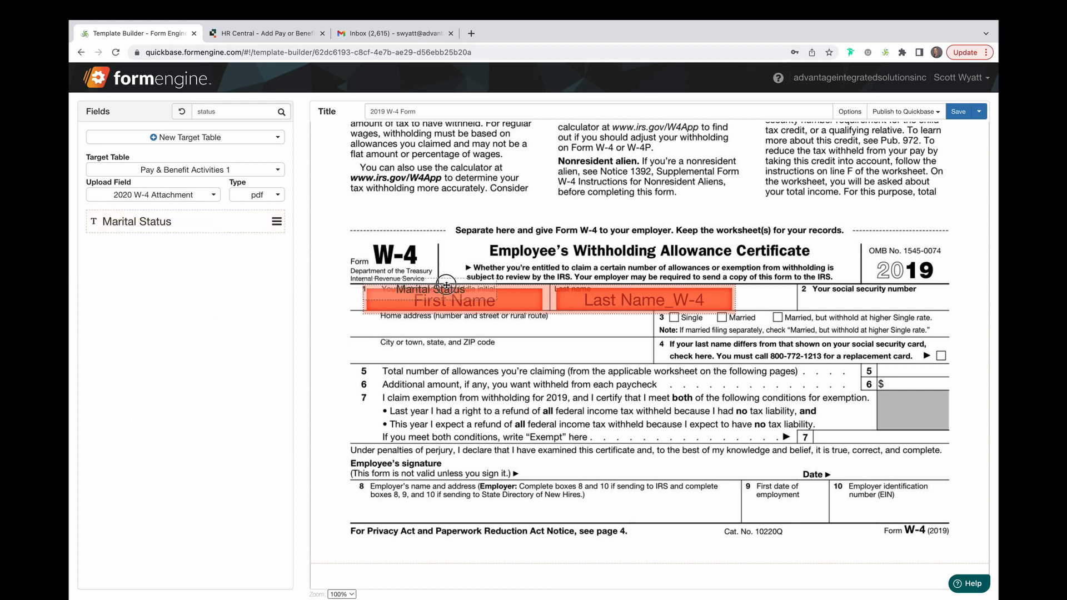
pyautogui.moveTo(446, 285); pyautogui.dragTo(698, 346)
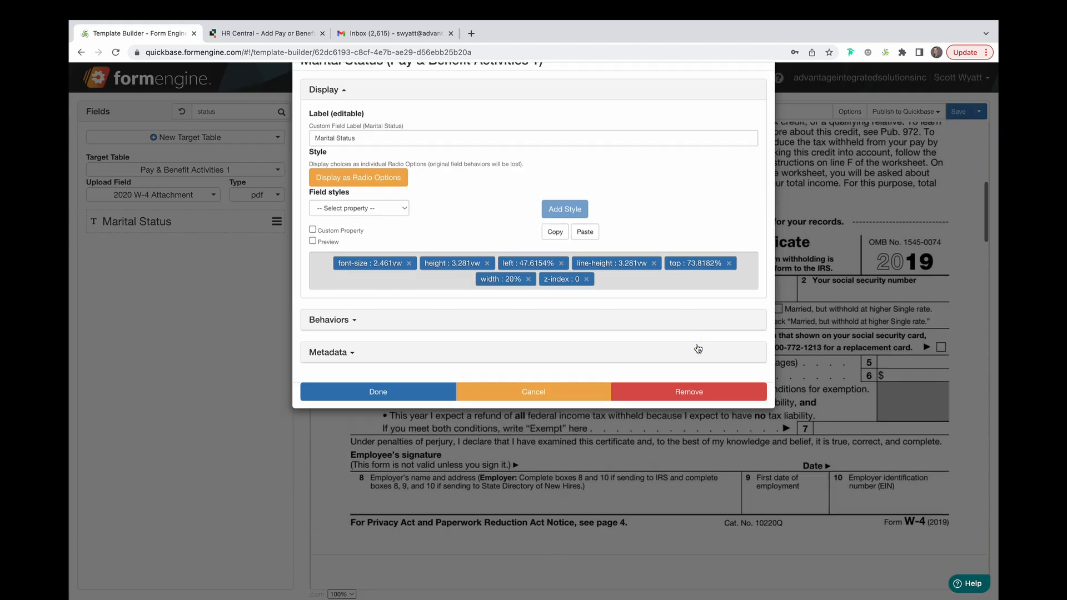
pyautogui.doubleClick(698, 346)
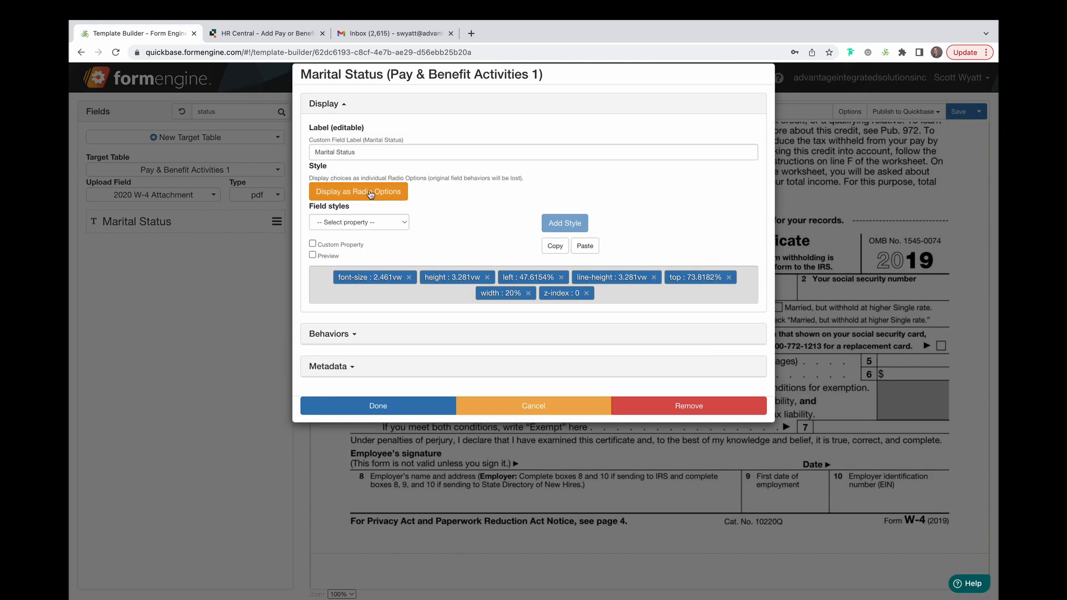
pyautogui.click(370, 191)
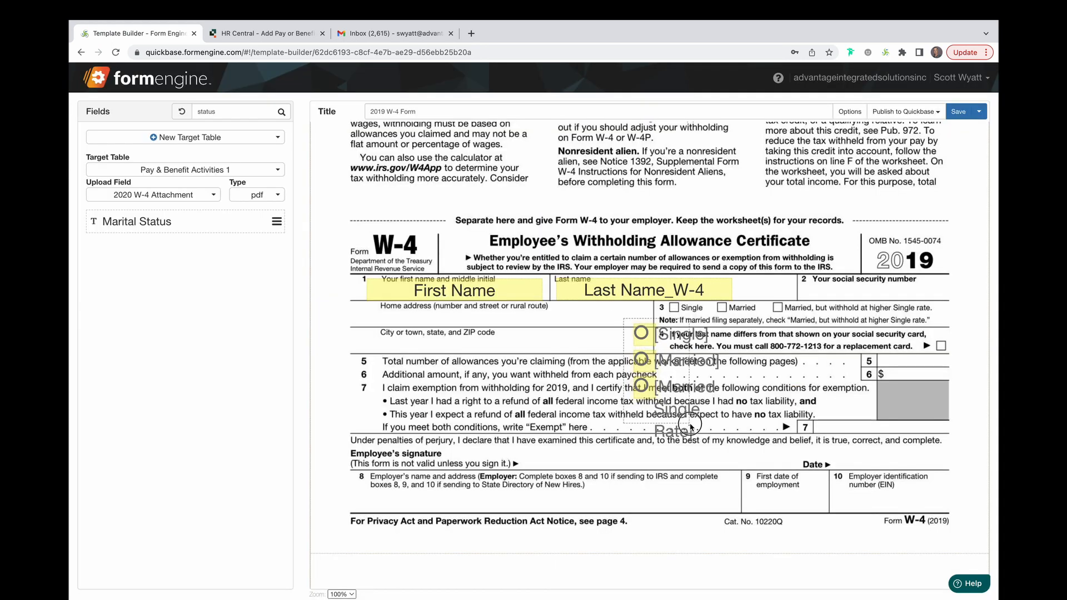
# Position the three Marital Status radio options over the Single, Married, and Married-higher-rate boxes on line 3
pyautogui.moveTo(691, 426); pyautogui.dragTo(643, 383)
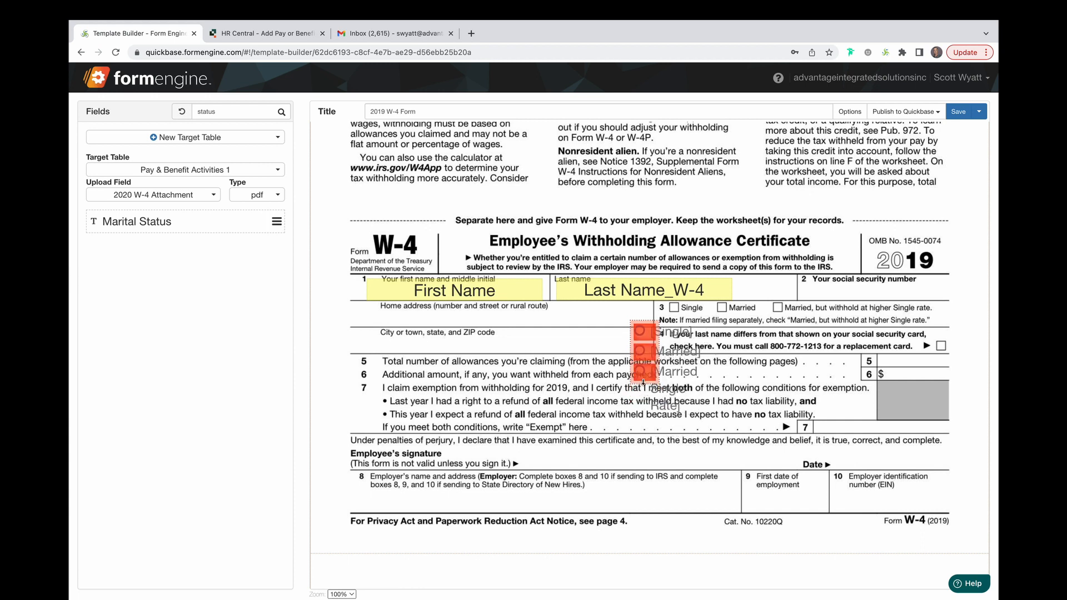
pyautogui.click(607, 332)
pyautogui.moveTo(645, 332); pyautogui.dragTo(675, 308)
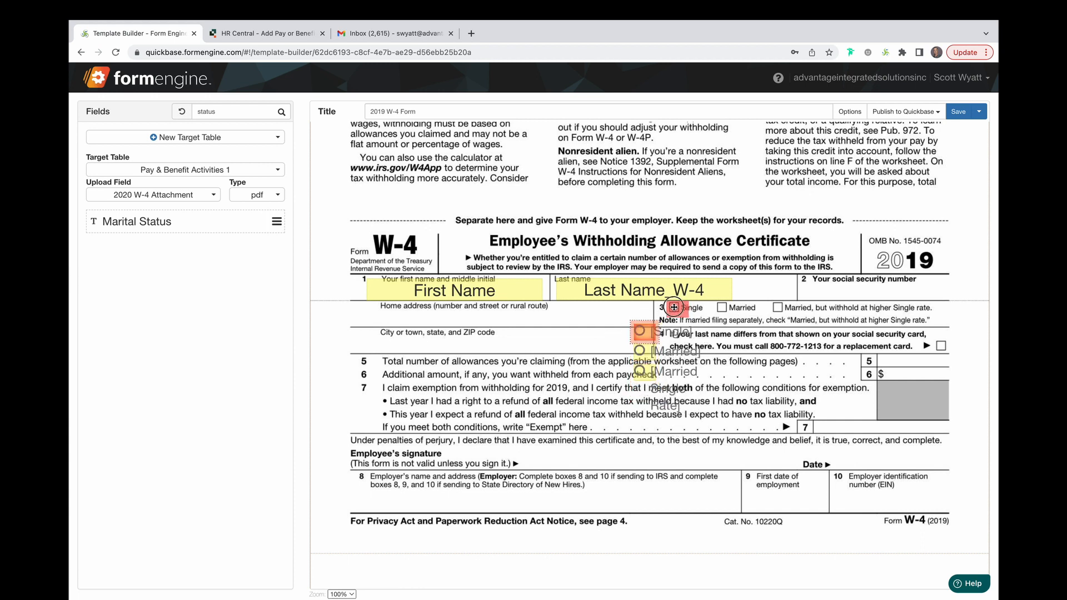
pyautogui.moveTo(641, 350); pyautogui.dragTo(721, 307)
pyautogui.moveTo(642, 372); pyautogui.dragTo(776, 308)
# Add a behavior to the Last Name_W-4 field that makes it required always
pyautogui.scroll(-2, 771, 426)
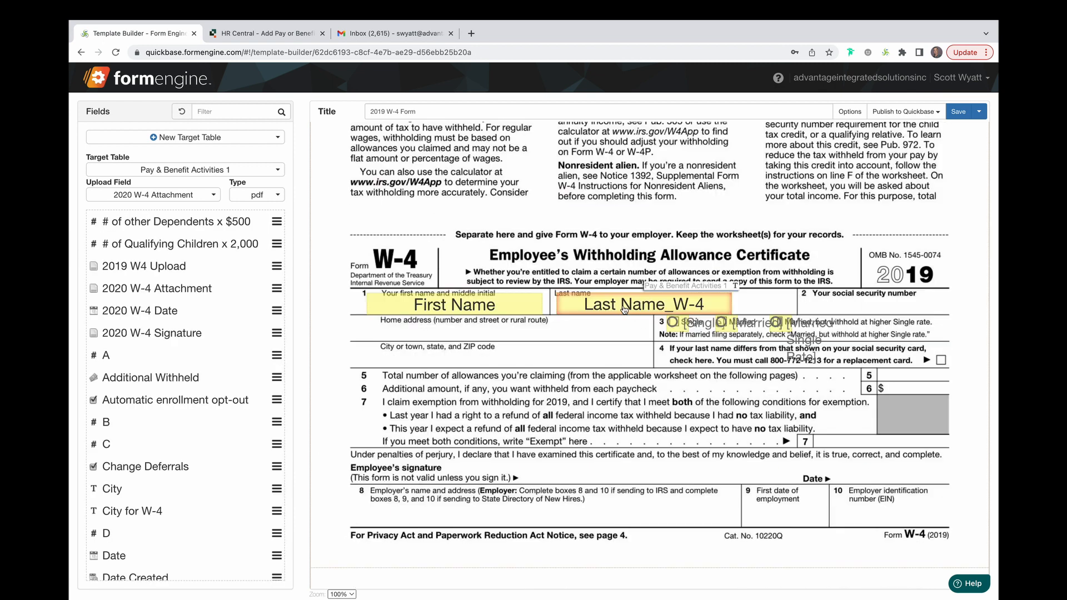
pyautogui.doubleClick(624, 306)
pyautogui.click(345, 300)
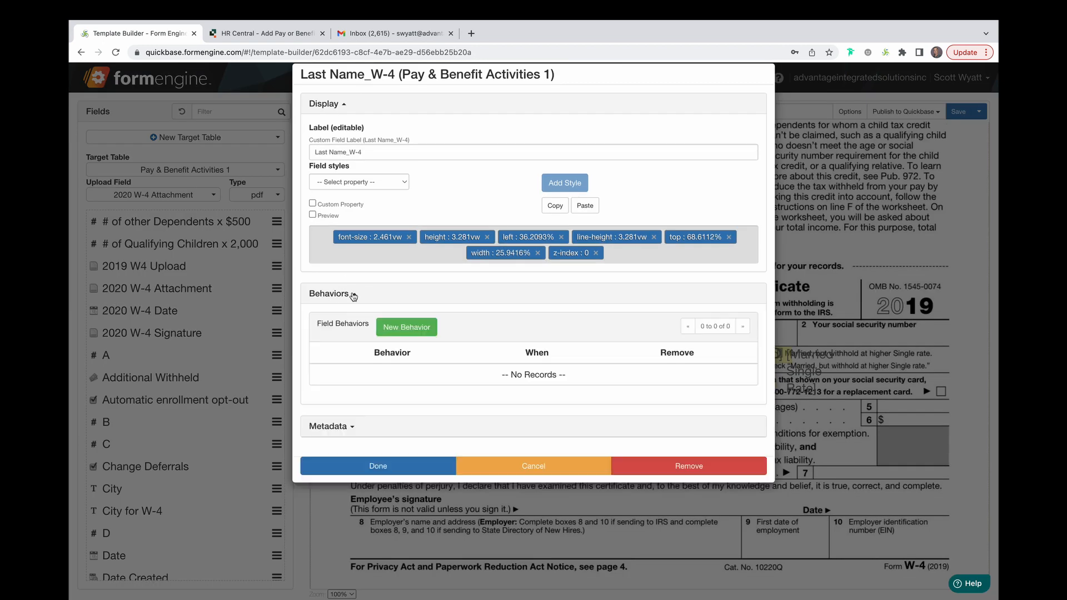
pyautogui.click(422, 332)
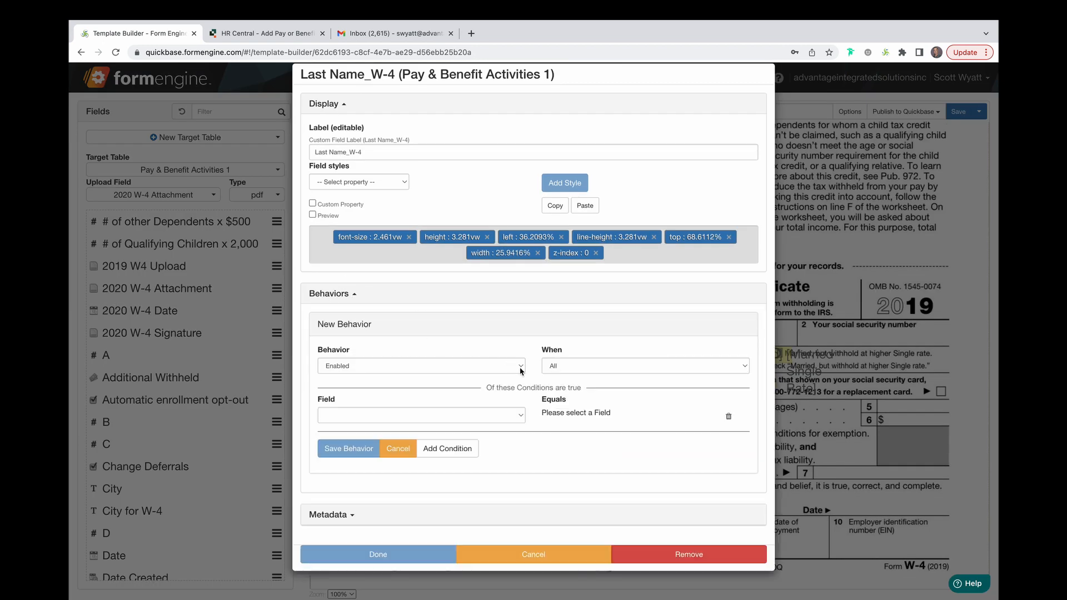
pyautogui.click(521, 368)
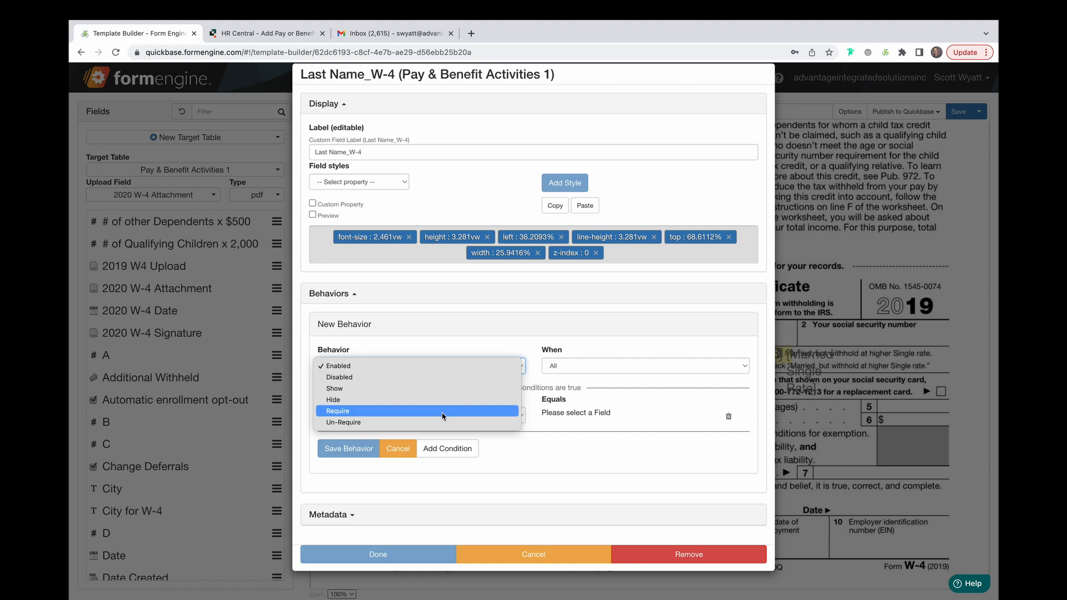
pyautogui.click(489, 411)
pyautogui.click(594, 368)
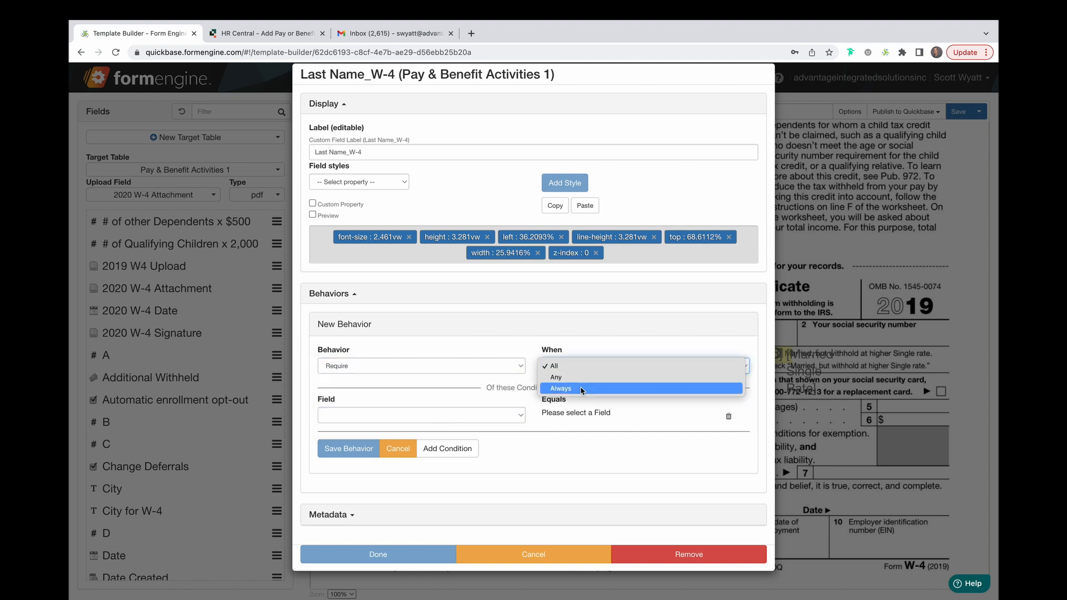
pyautogui.click(582, 389)
pyautogui.click(364, 394)
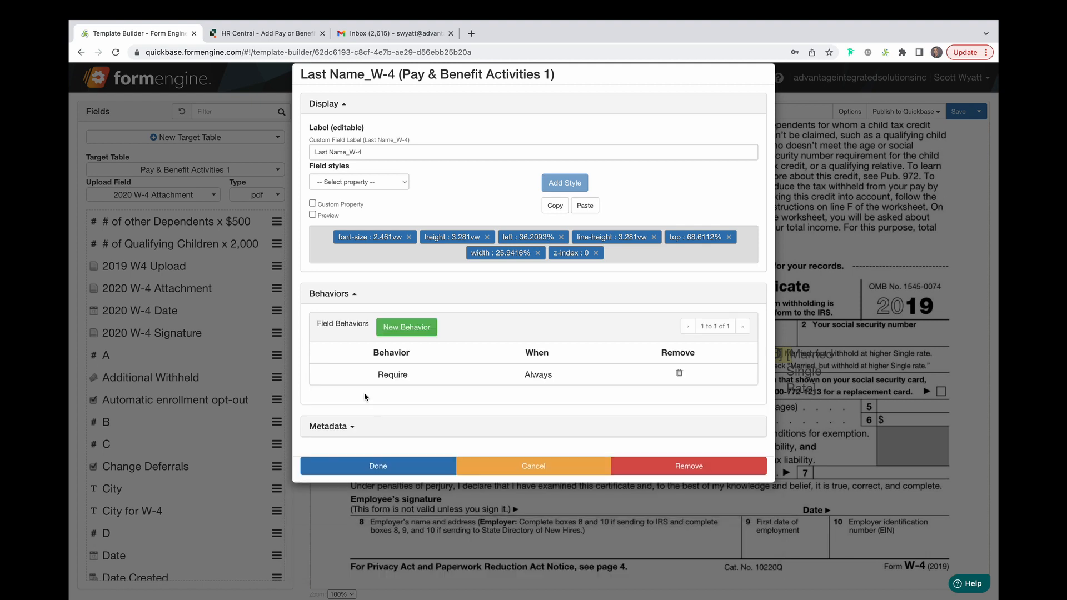
pyautogui.click(423, 466)
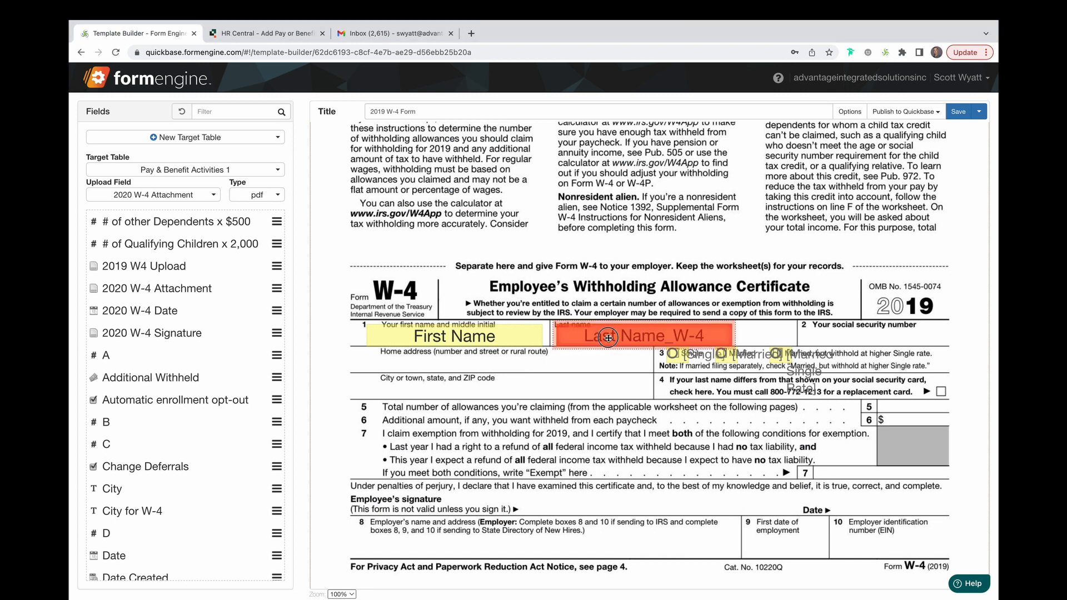
pyautogui.doubleClick(683, 338)
pyautogui.click(405, 185)
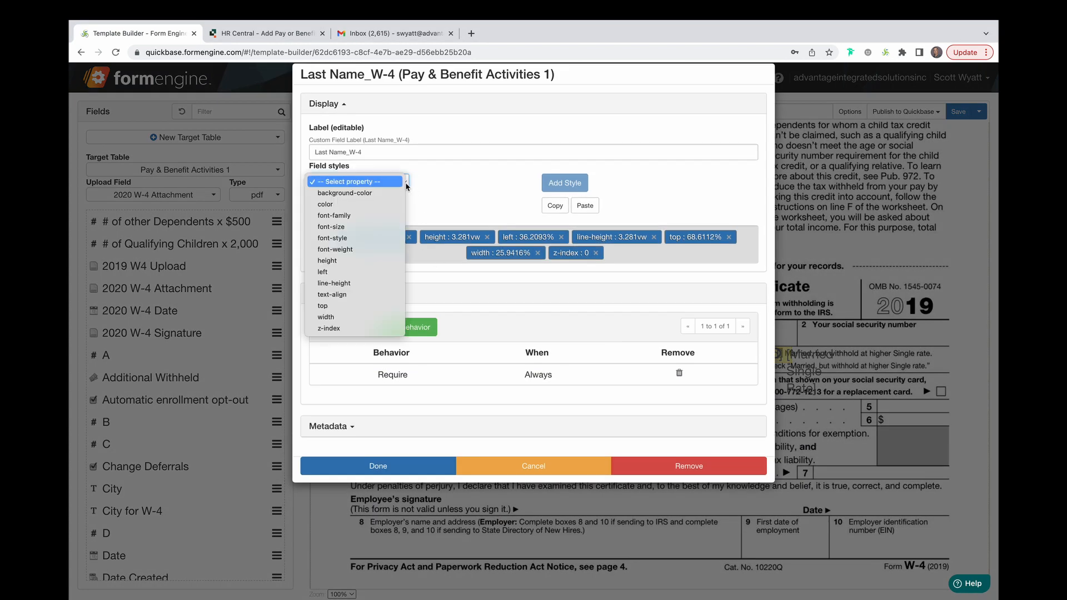
pyautogui.click(387, 194)
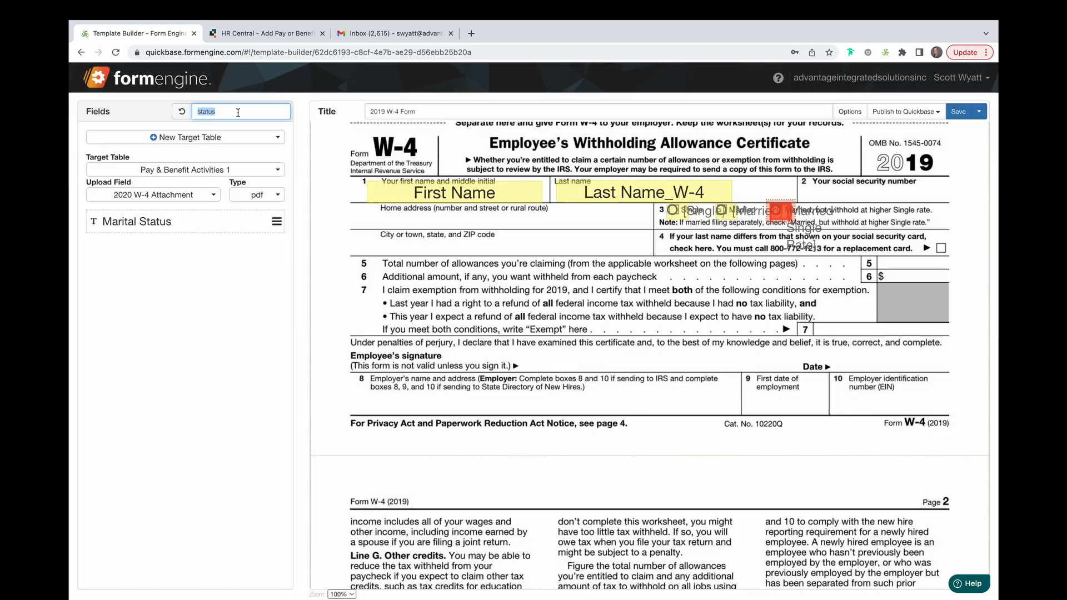
# Filter fields by allow and place Total Allowances in the line 5 box
pyautogui.write('allow')
pyautogui.moveTo(201, 221)
pyautogui.mouseDown()
pyautogui.moveTo(662, 288)
pyautogui.moveTo(689, 314)
pyautogui.moveTo(889, 260)
pyautogui.moveTo(922, 262)
pyautogui.mouseUp()
pyautogui.click(736, 328)
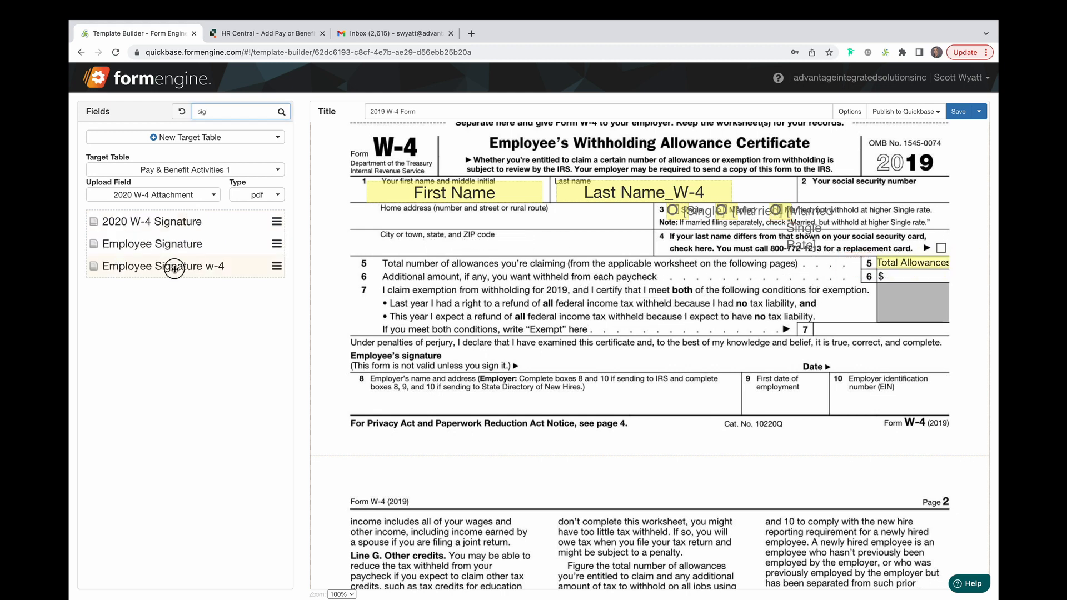
# Place Employee Signature w-4 on the employee signature line and set its style to Signature
pyautogui.moveTo(174, 269)
pyautogui.mouseDown()
pyautogui.moveTo(399, 334)
pyautogui.moveTo(621, 364)
pyautogui.mouseUp()
pyautogui.click(621, 364)
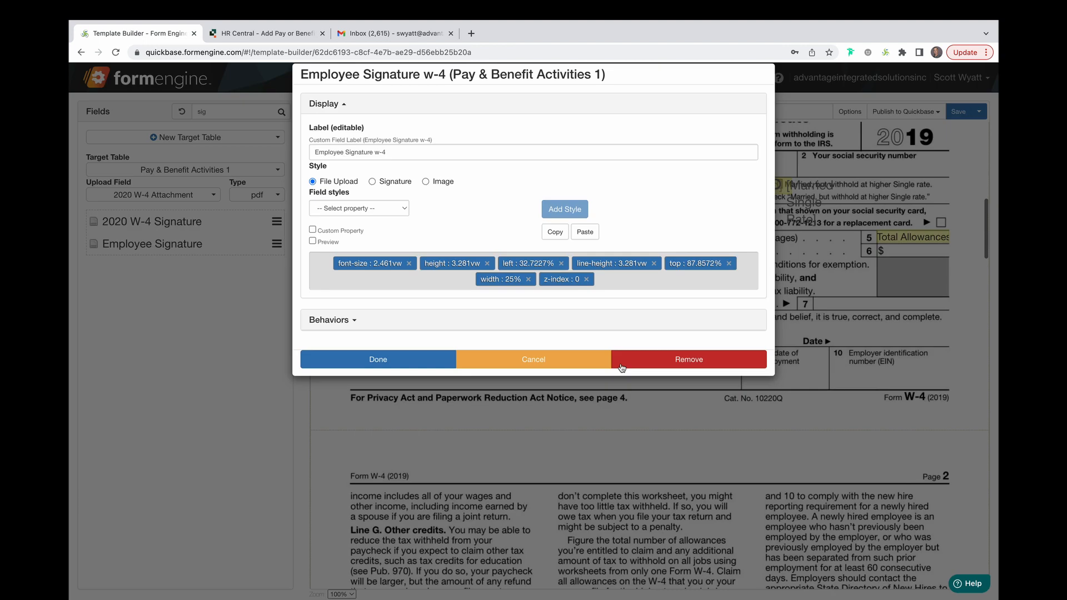
pyautogui.click(372, 182)
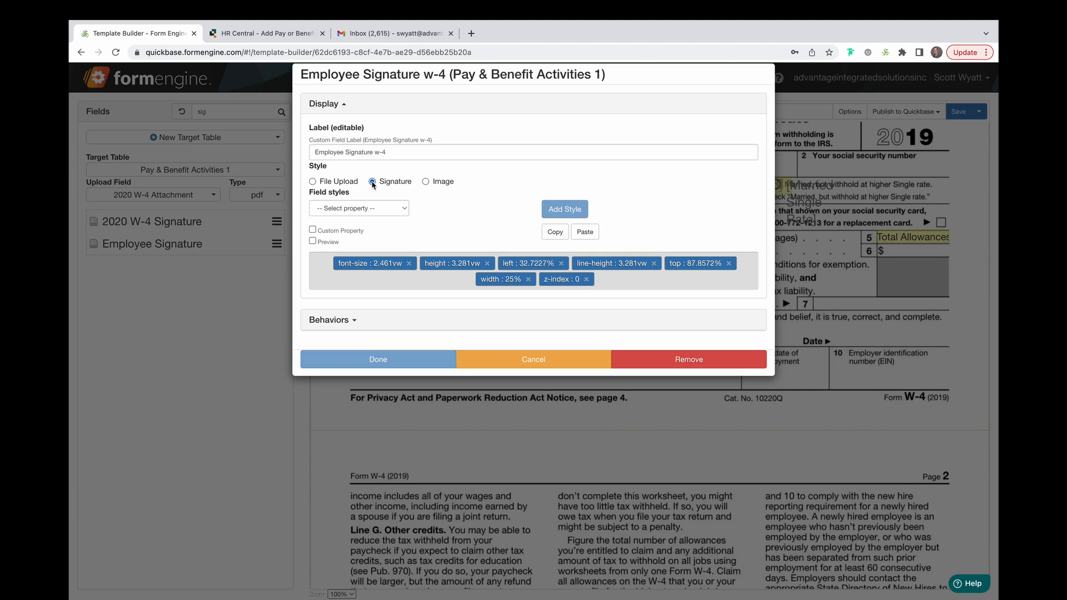
pyautogui.click(378, 359)
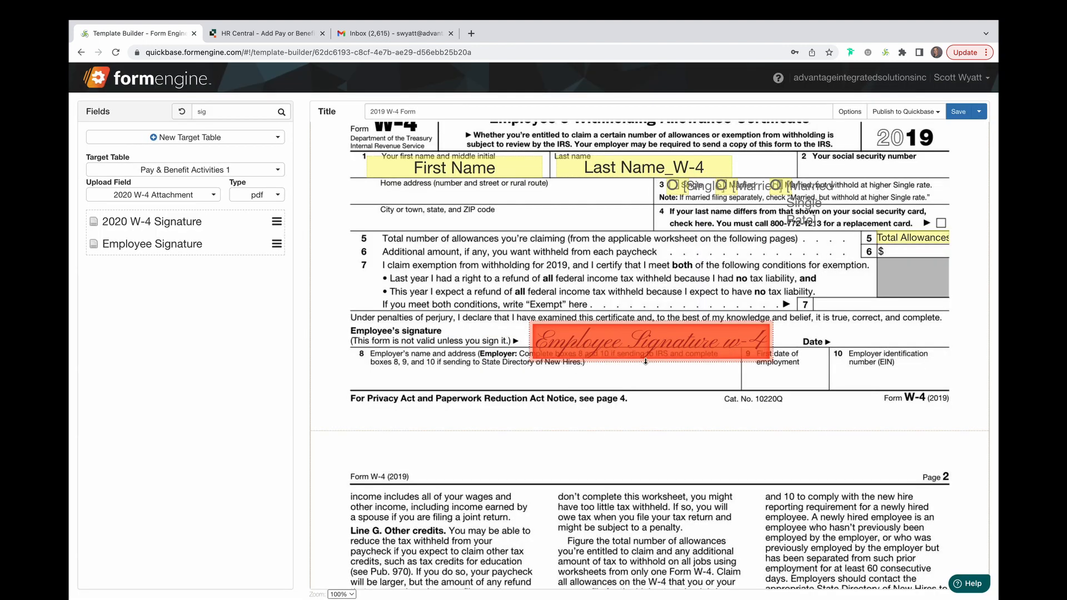
pyautogui.moveTo(643, 351); pyautogui.dragTo(643, 347)
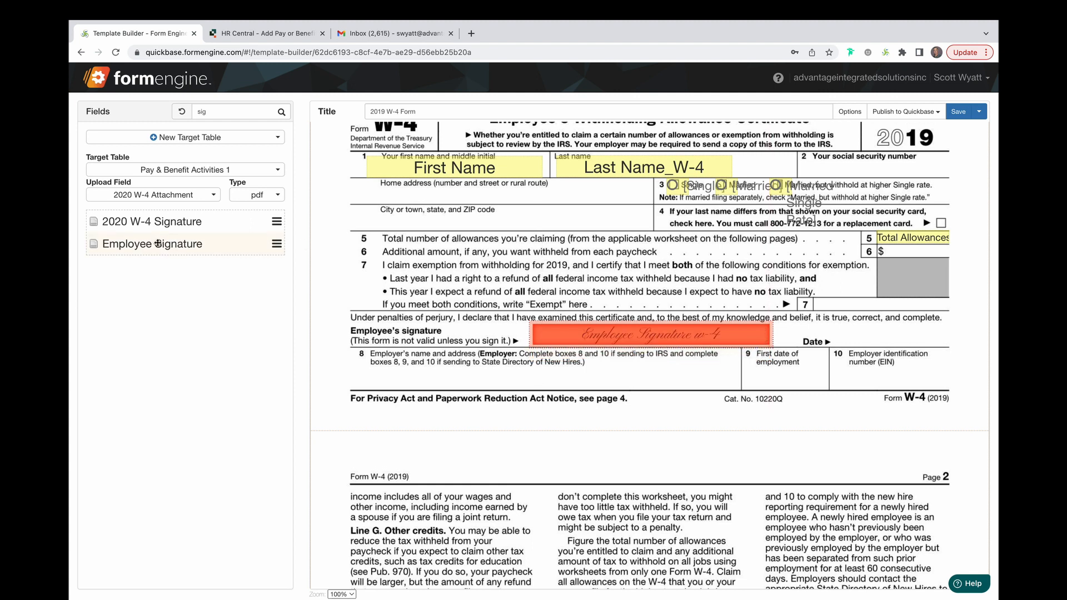
# Filter fields by date and place W-4 Date in the Date box beside the signature
pyautogui.doubleClick(228, 114)
pyautogui.write('date')
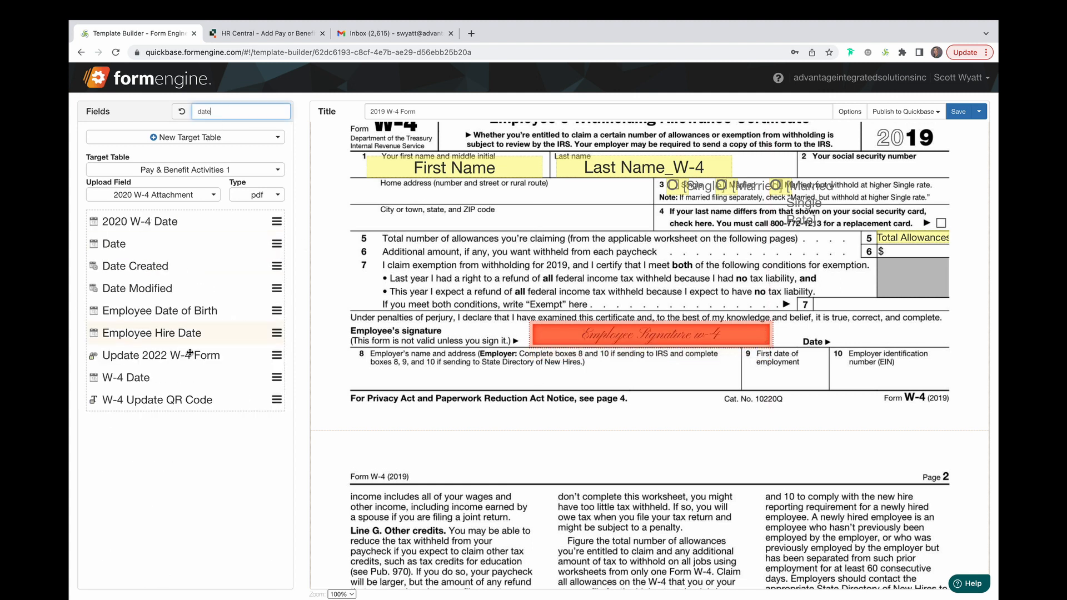
pyautogui.moveTo(143, 376); pyautogui.dragTo(908, 334)
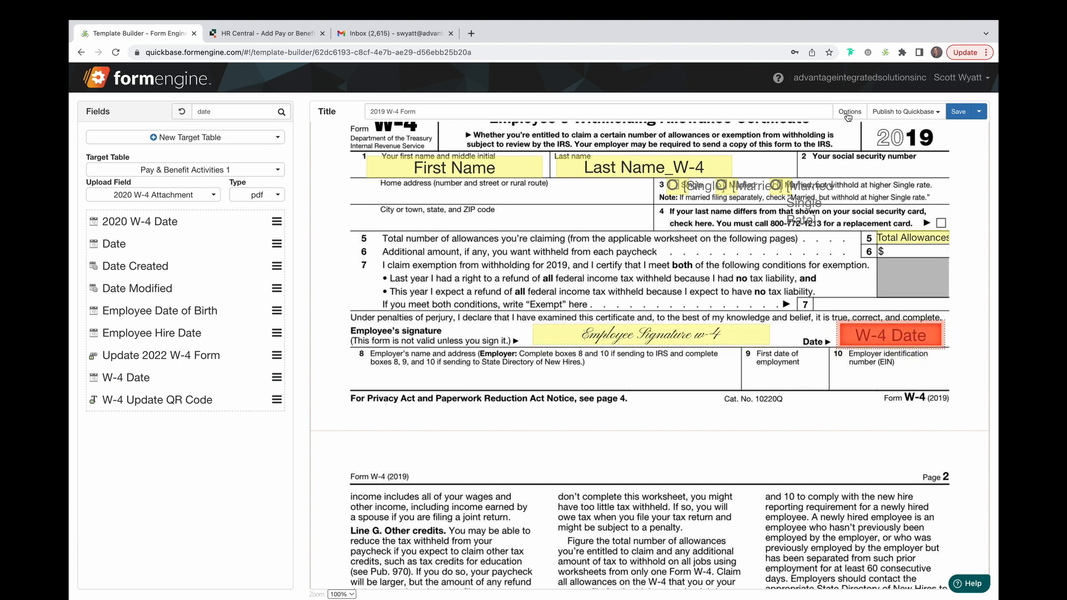
# Save the template and open its Add Record form link from the Publish to Quickbase menu
pyautogui.click(959, 113)
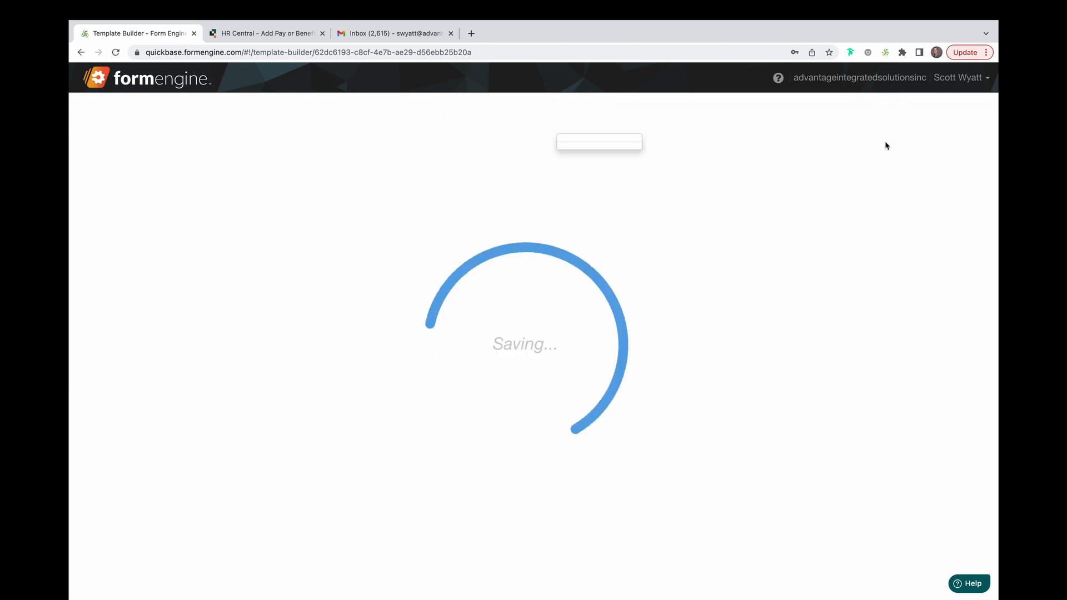
pyautogui.scroll(-10, 615, 249)
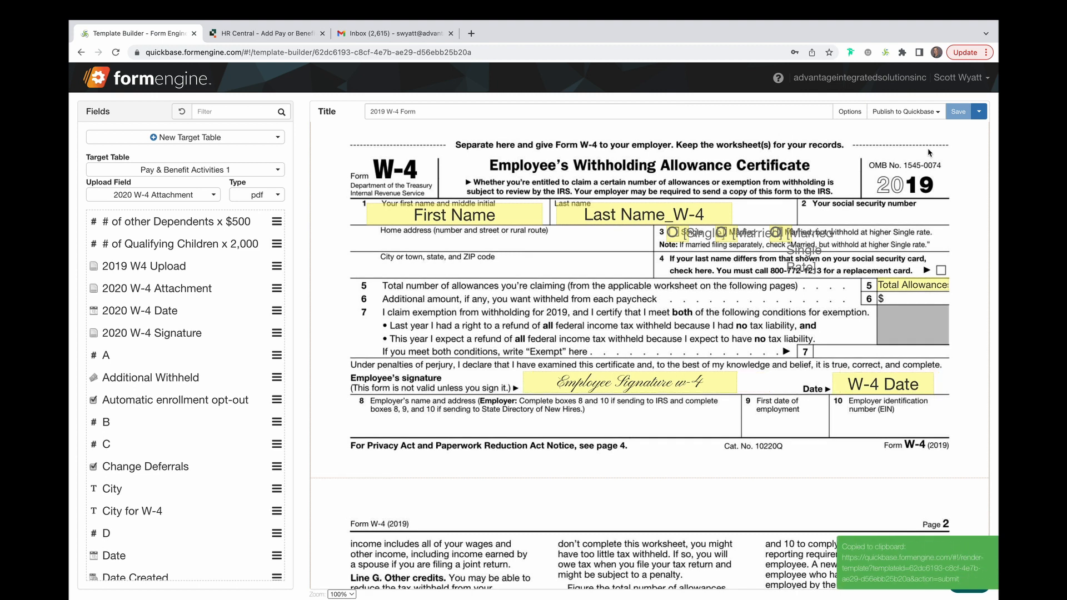
pyautogui.click(905, 112)
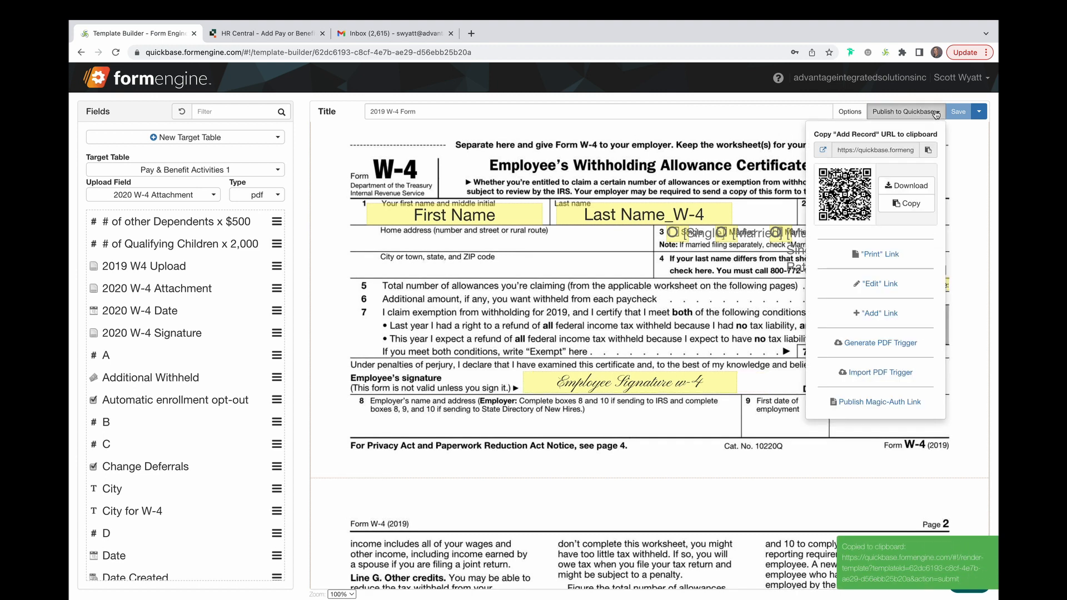
pyautogui.click(823, 150)
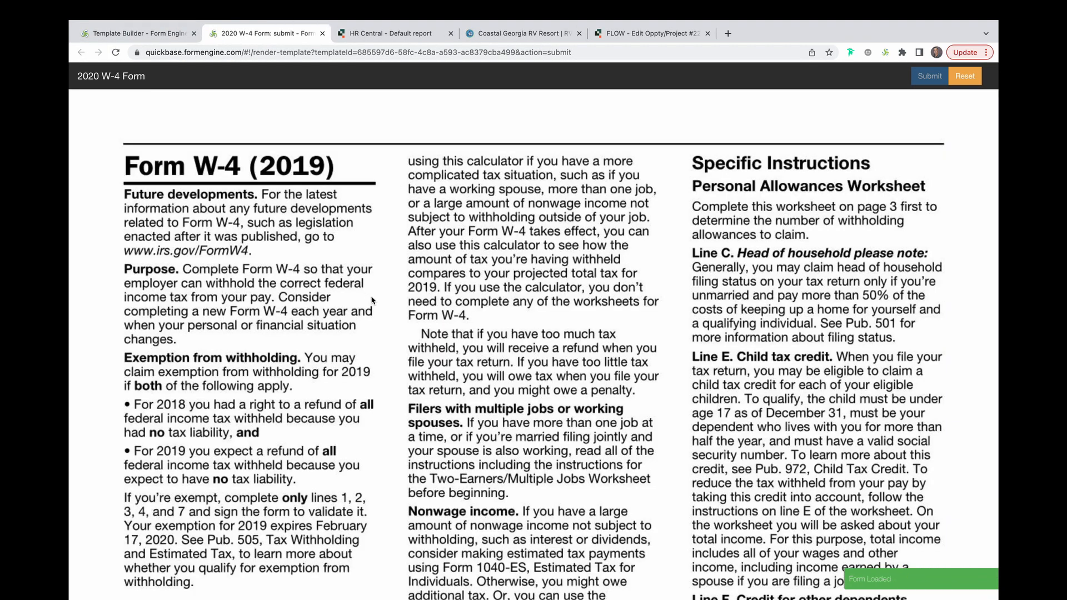
pyautogui.scroll(-15, 372, 300)
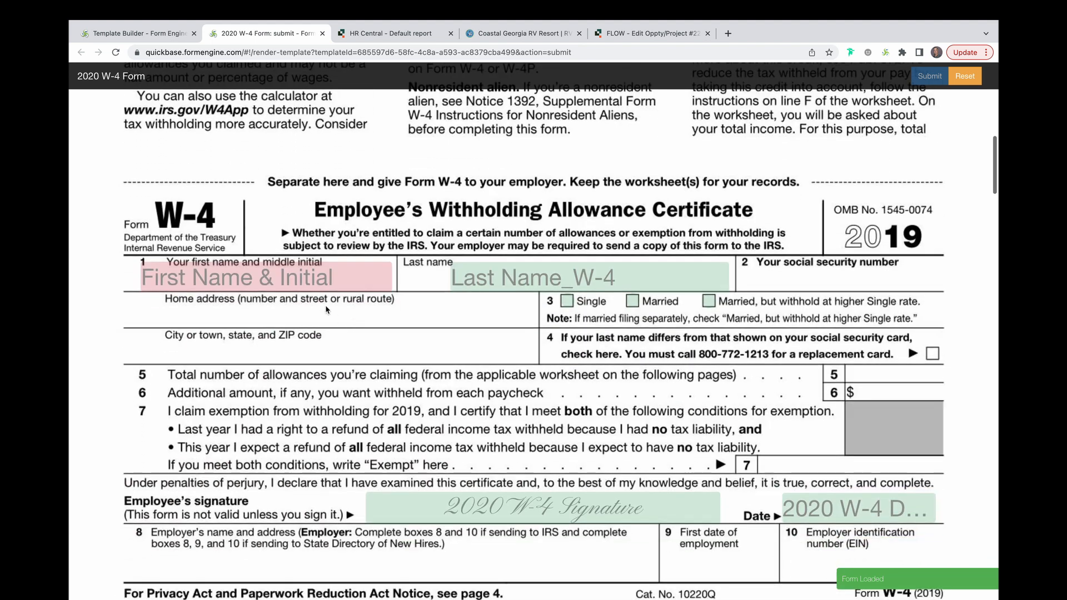
# Enter the employee's first name with initial and last name on line 1 of the form
pyautogui.click(348, 279)
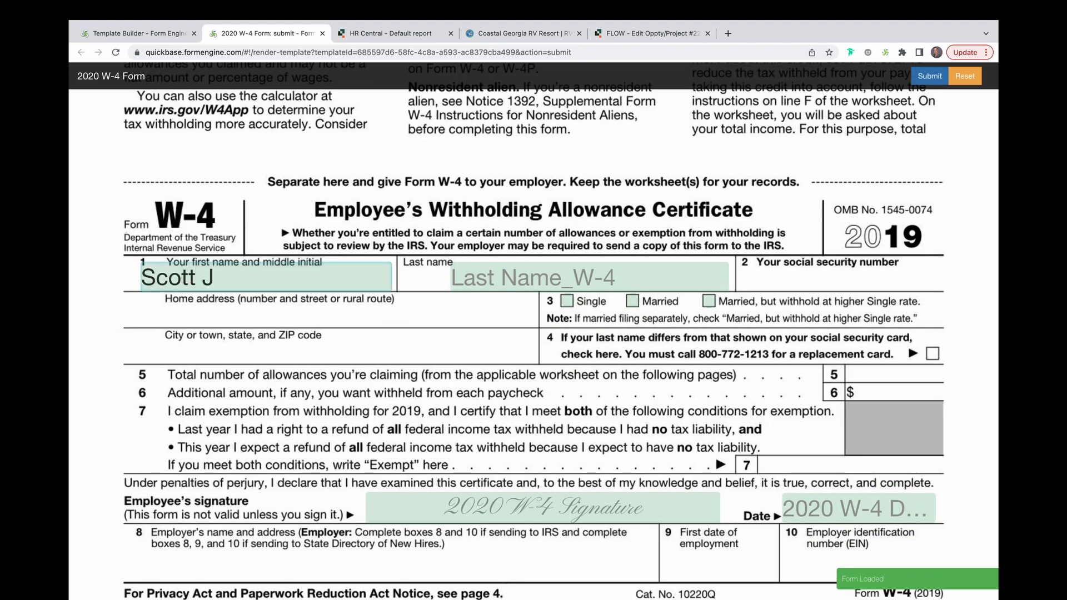
pyautogui.press('Tab')
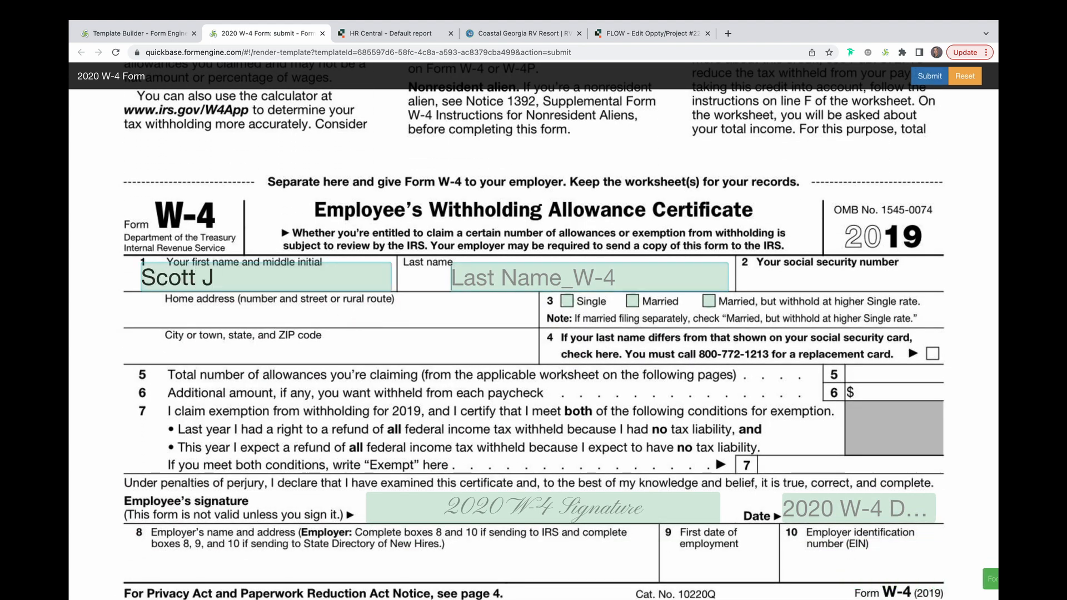
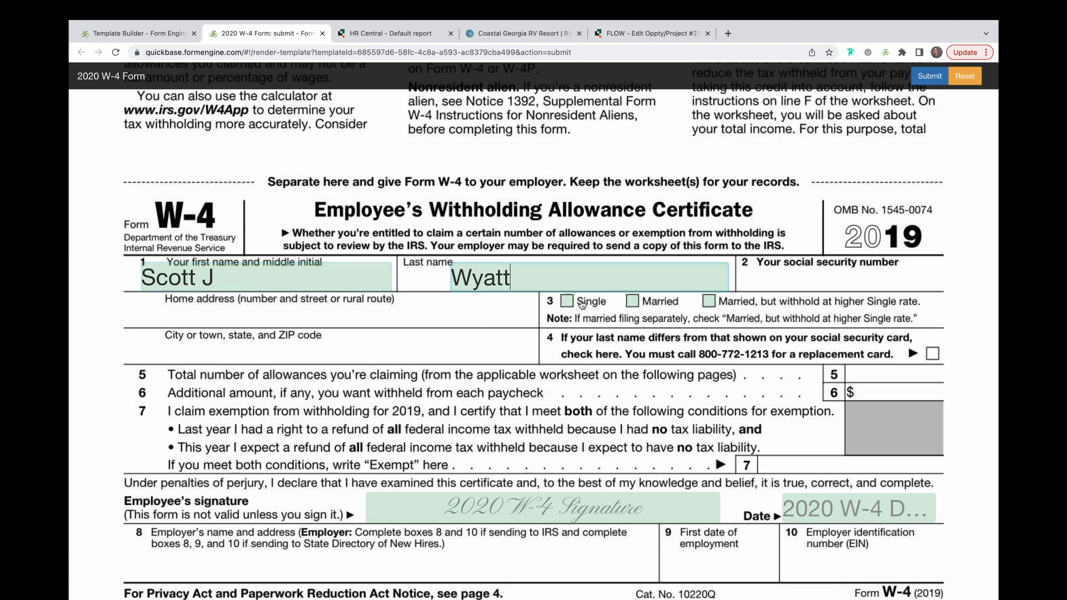
# Select Married for marital status and draw and save a signature in the signature field
pyautogui.click(632, 301)
pyautogui.click(508, 500)
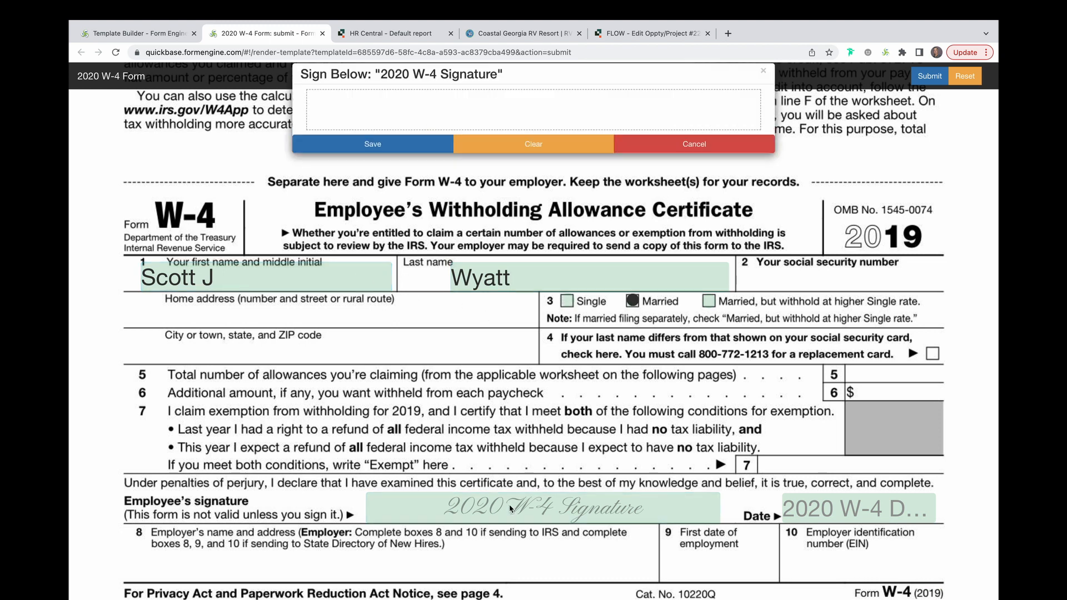
pyautogui.moveTo(456, 96)
pyautogui.mouseDown()
pyautogui.moveTo(429, 129)
pyautogui.moveTo(625, 114)
pyautogui.mouseUp()
pyautogui.click(429, 150)
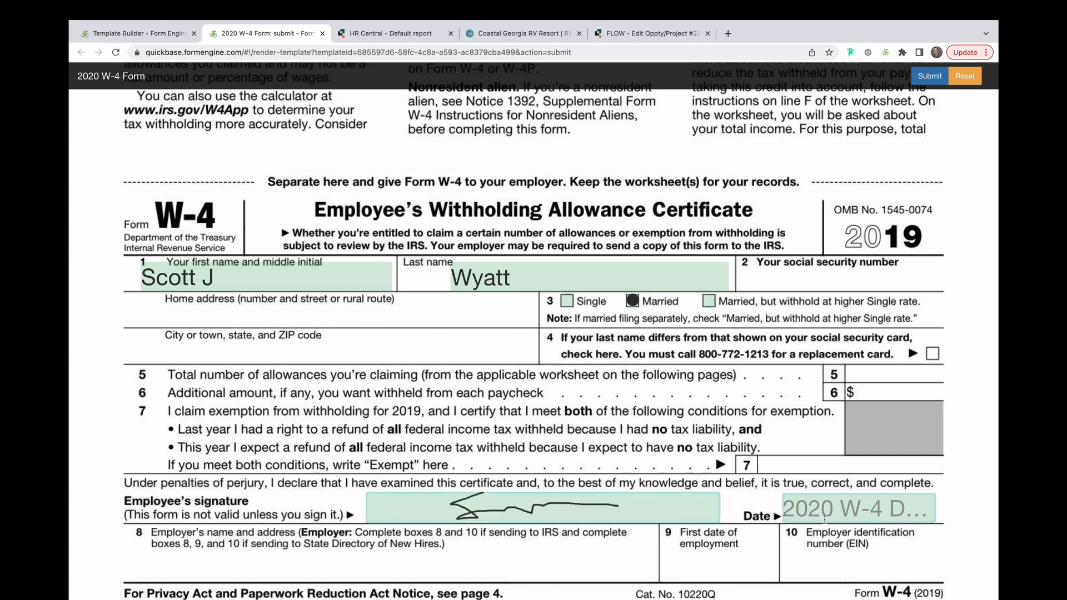
# Fill the date with 11-21-2022 and submit the W-4 form
pyautogui.click(825, 498)
pyautogui.click(814, 426)
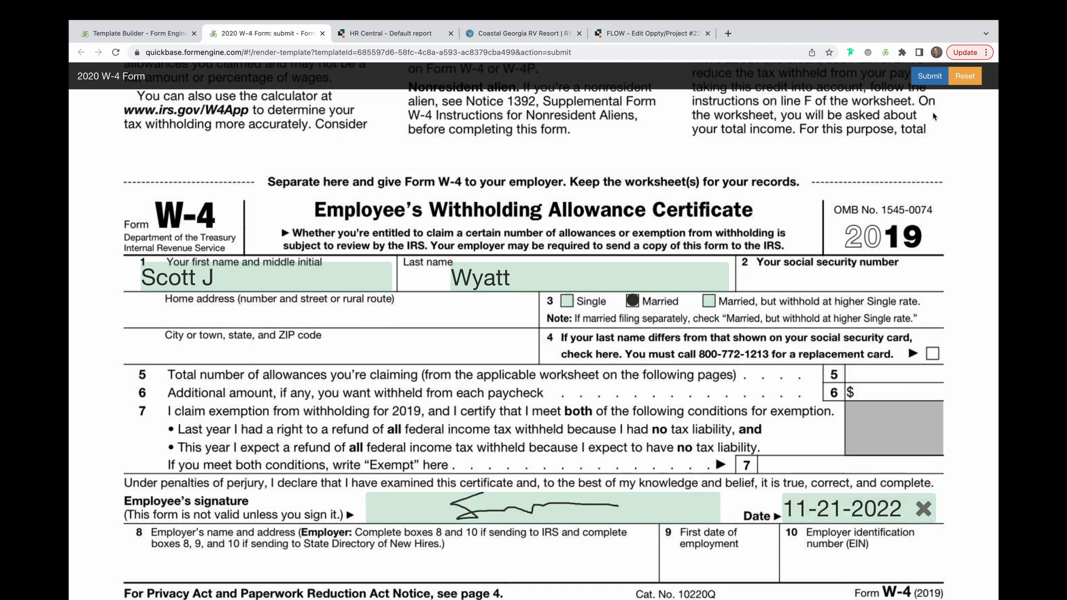
pyautogui.click(929, 76)
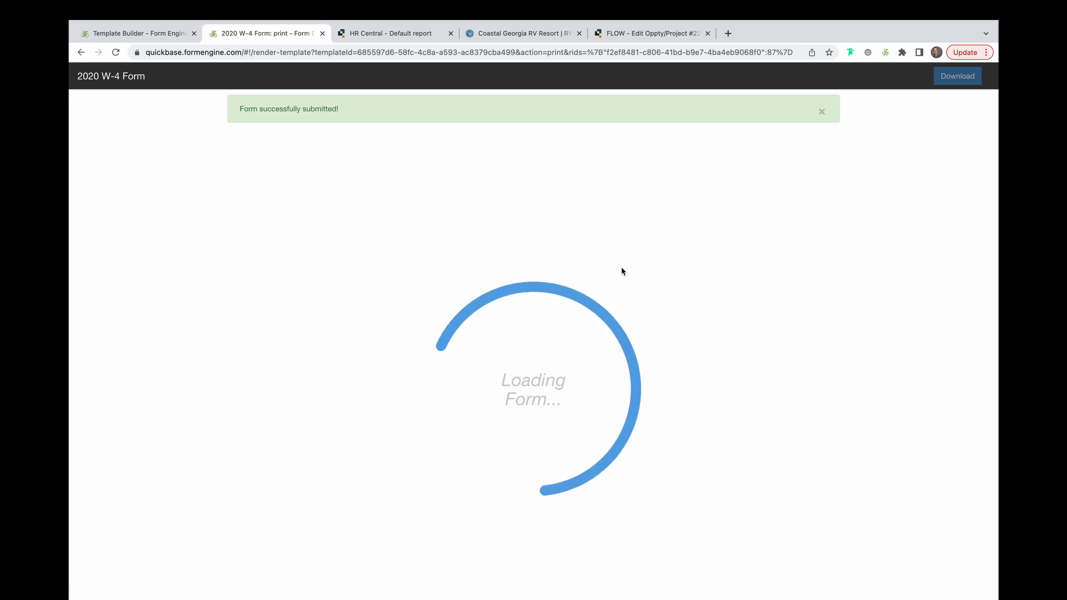
# Review the submitted PDF, then open the new record in the HR Central Pay & Benefit Activities table
pyautogui.scroll(-13, 623, 272)
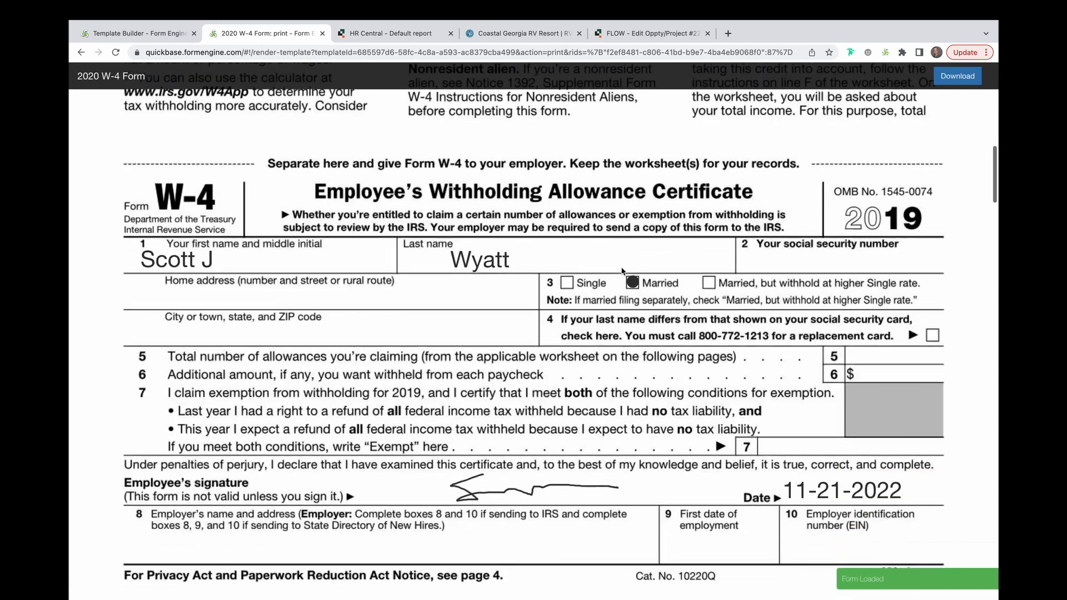
pyautogui.scroll(-1, 623, 272)
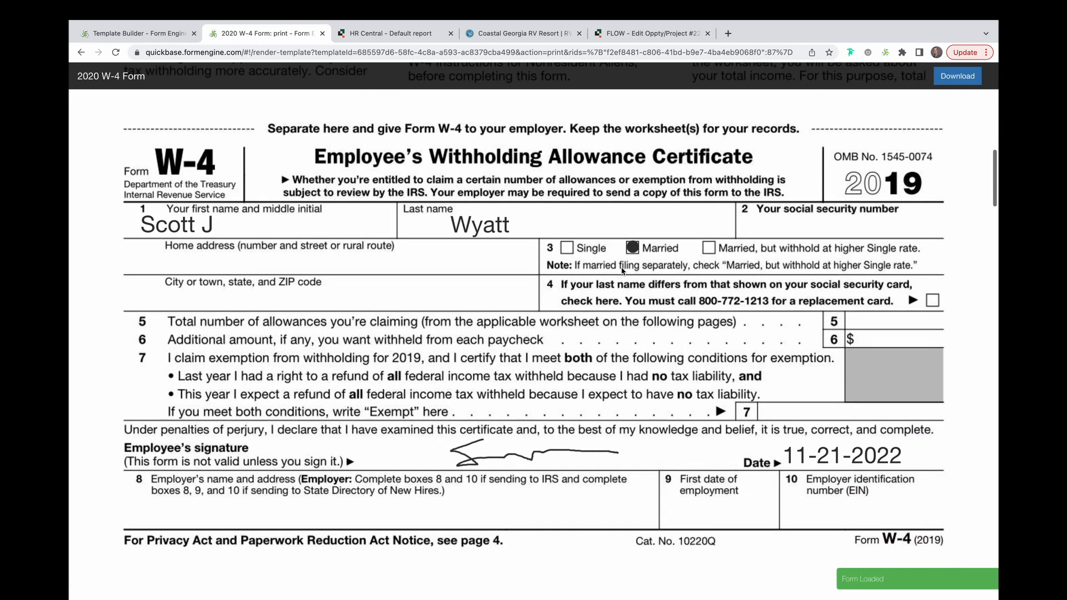
pyautogui.click(400, 34)
pyautogui.click(398, 148)
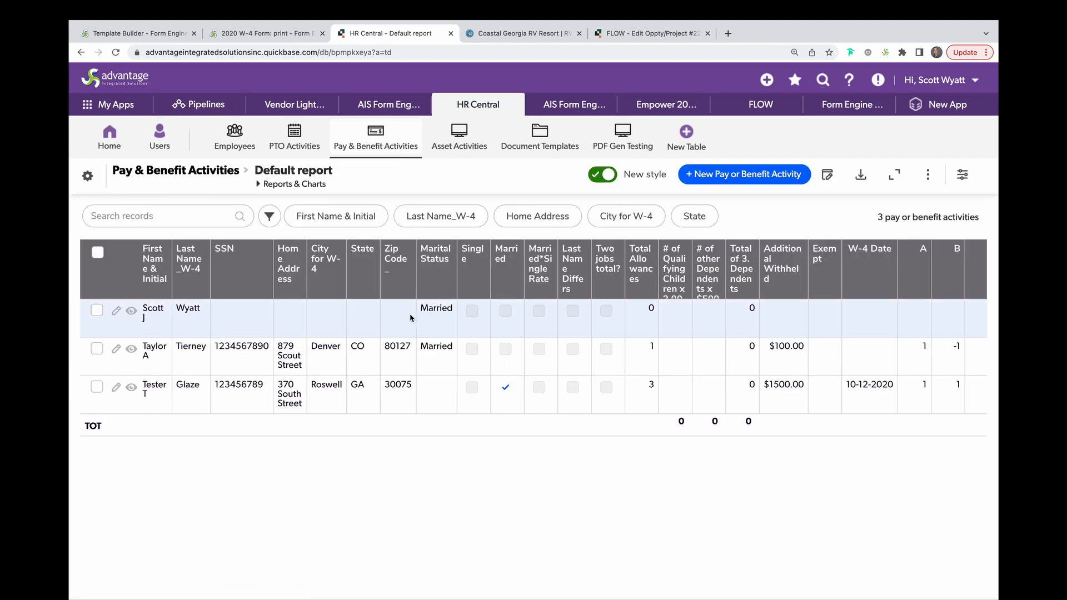
pyautogui.click(131, 310)
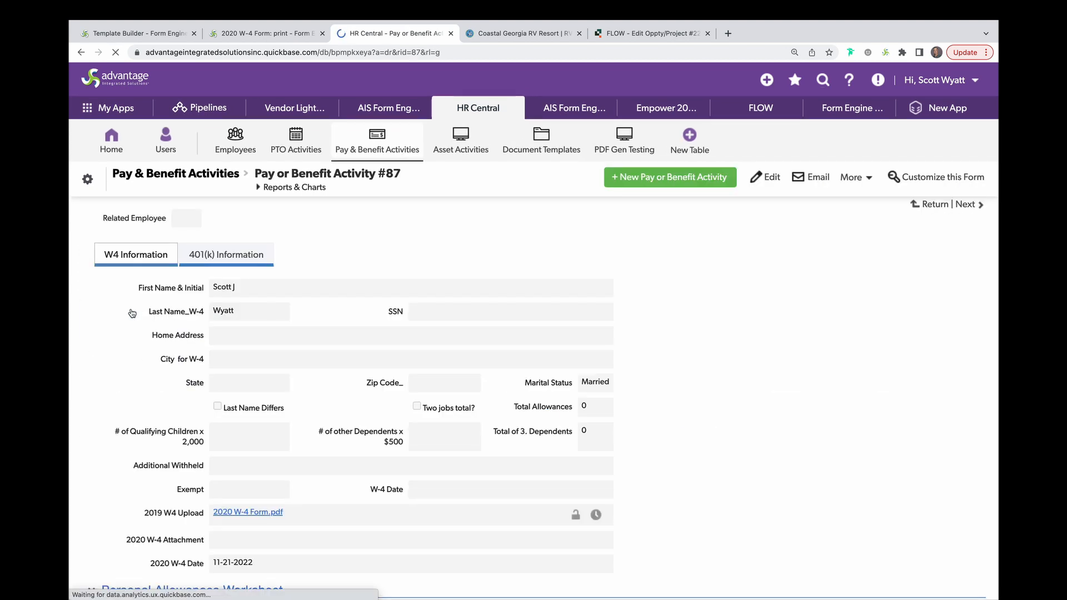
pyautogui.scroll(-2, 291, 445)
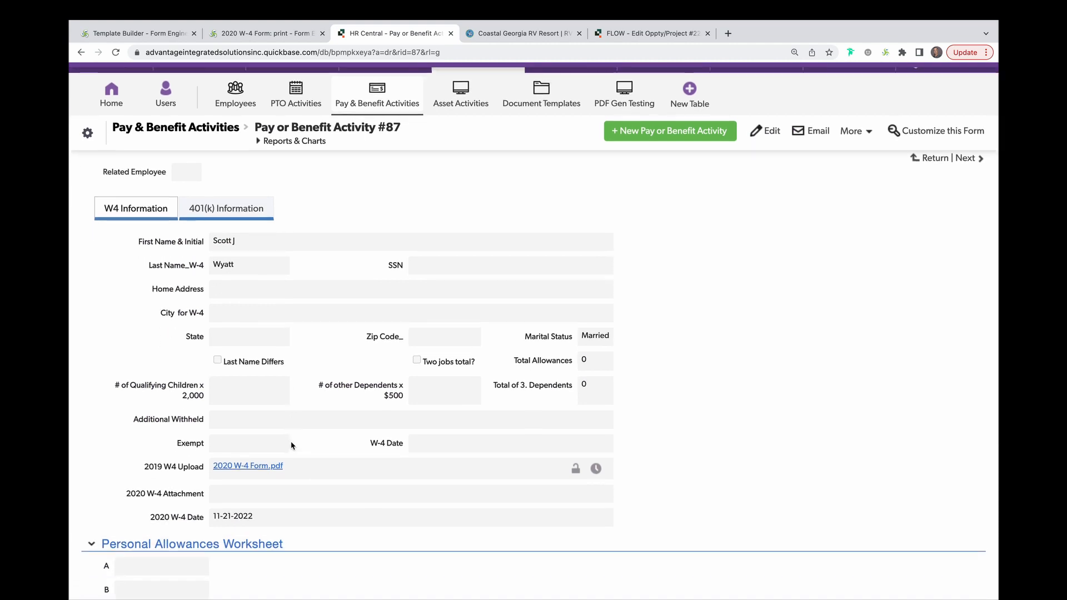
# Open the record's uploaded 2020 W-4 Form.pdf and scroll down to the filled W-4 certificate
pyautogui.click(255, 469)
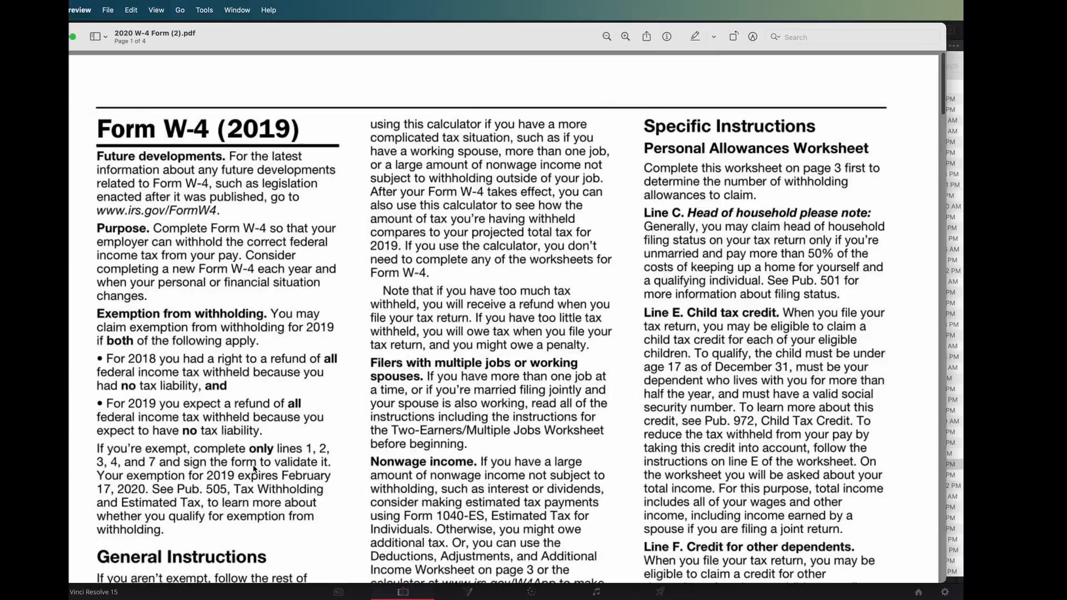
pyautogui.scroll(-10, 255, 468)
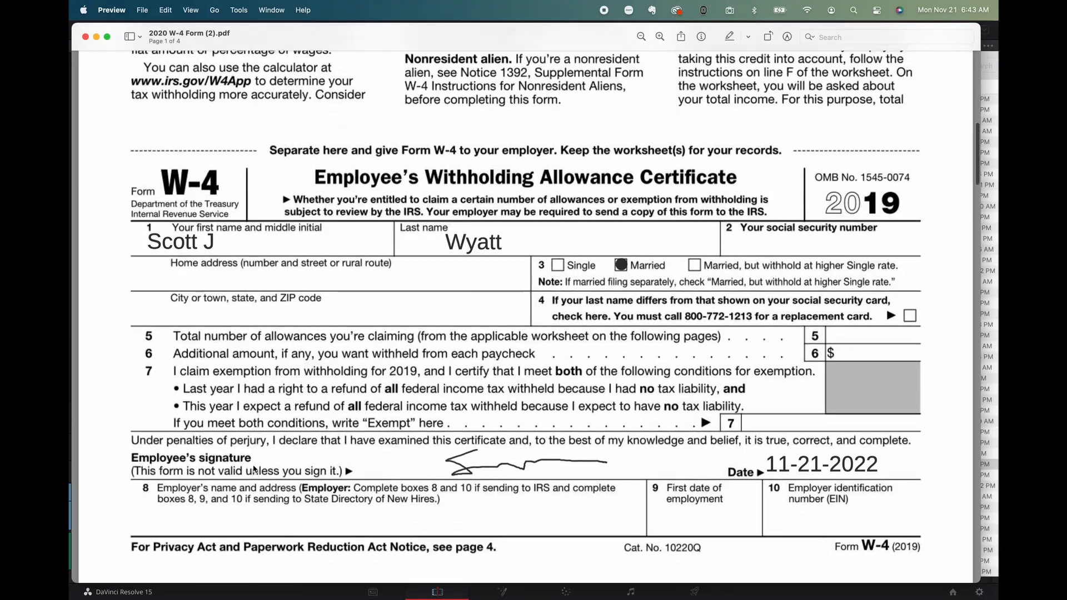
pyautogui.scroll(-2, 254, 469)
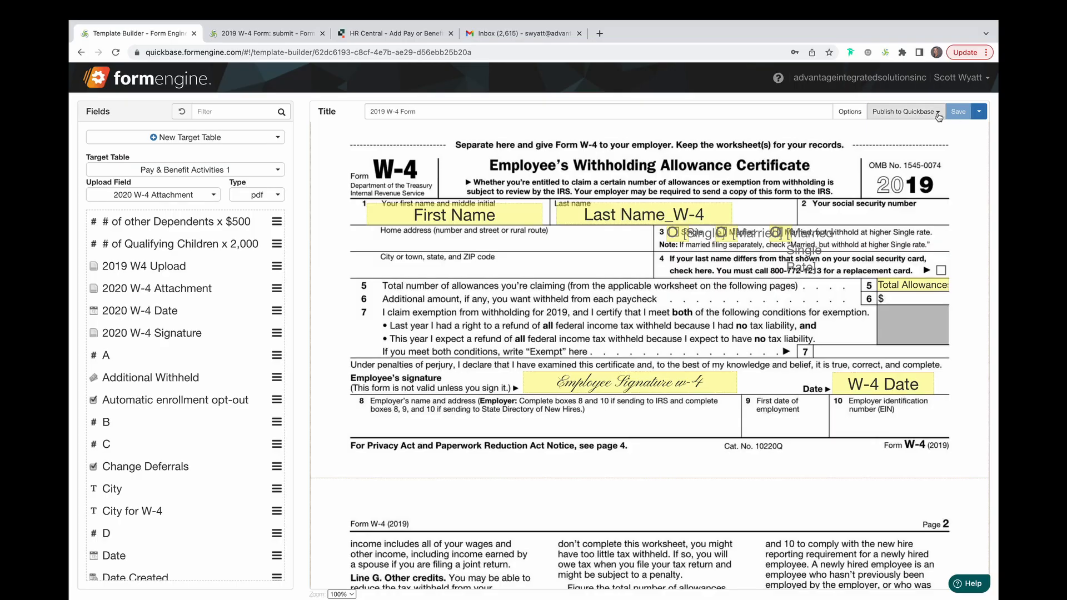
# Publish an Edit link field named Update 2019 W-4 Form to the Pay & Benefit Activities table
pyautogui.click(937, 113)
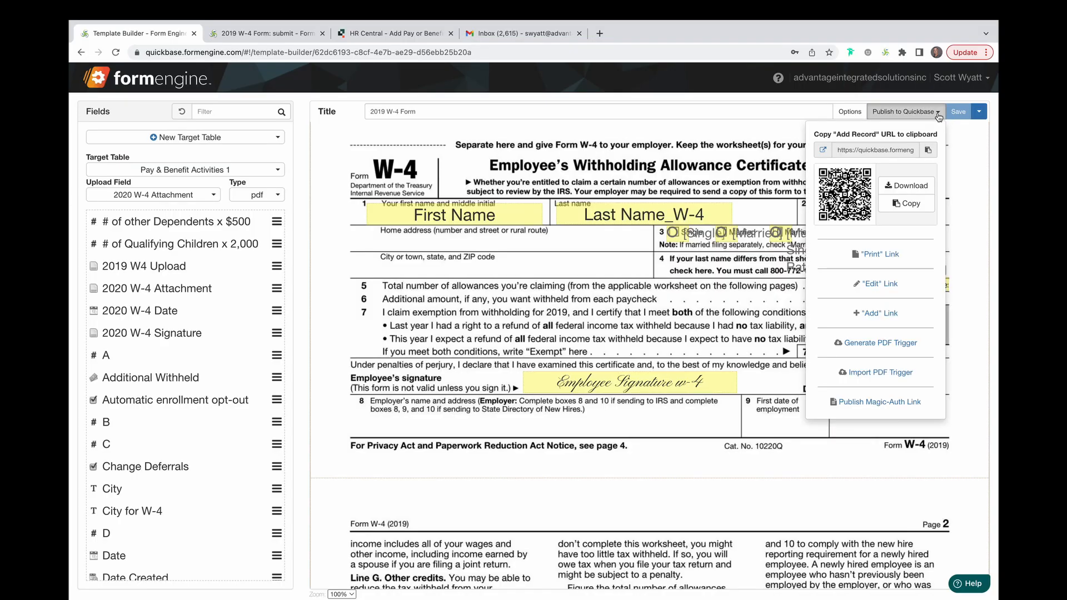
pyautogui.click(879, 285)
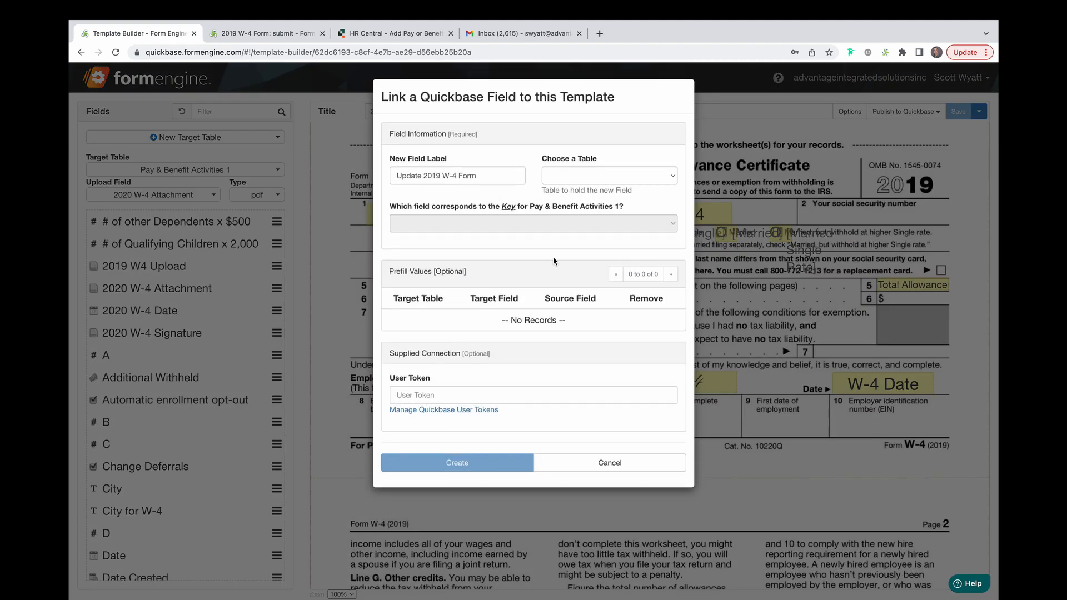
pyautogui.click(671, 178)
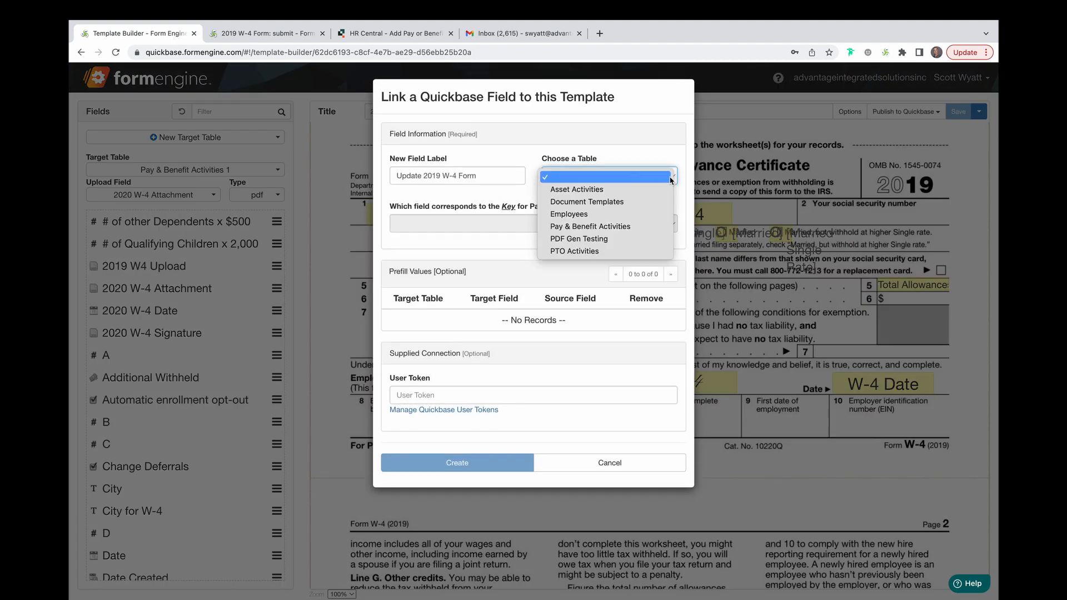
pyautogui.click(646, 227)
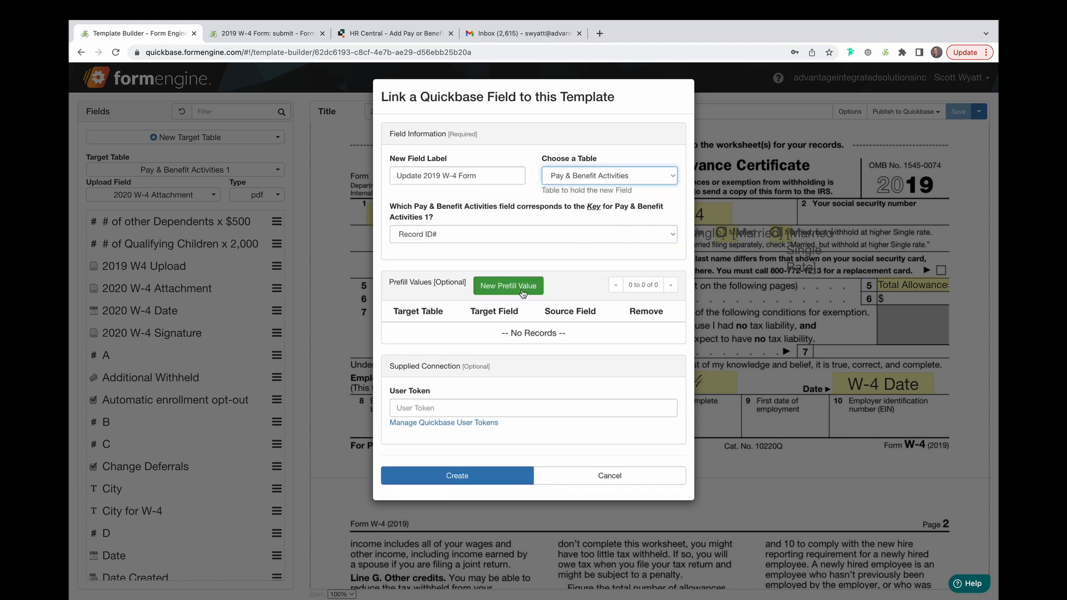
pyautogui.click(498, 481)
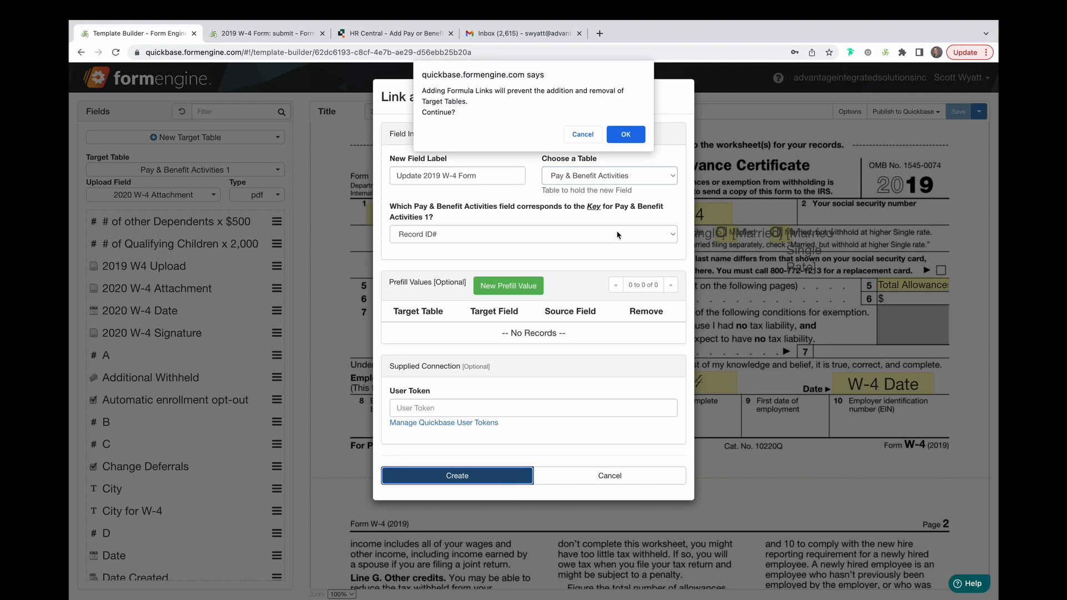
pyautogui.click(640, 145)
# Open the first Pay & Benefit Activities record's Update 2022 W-4 Form link and scroll through the form
pyautogui.click(395, 33)
pyautogui.click(343, 143)
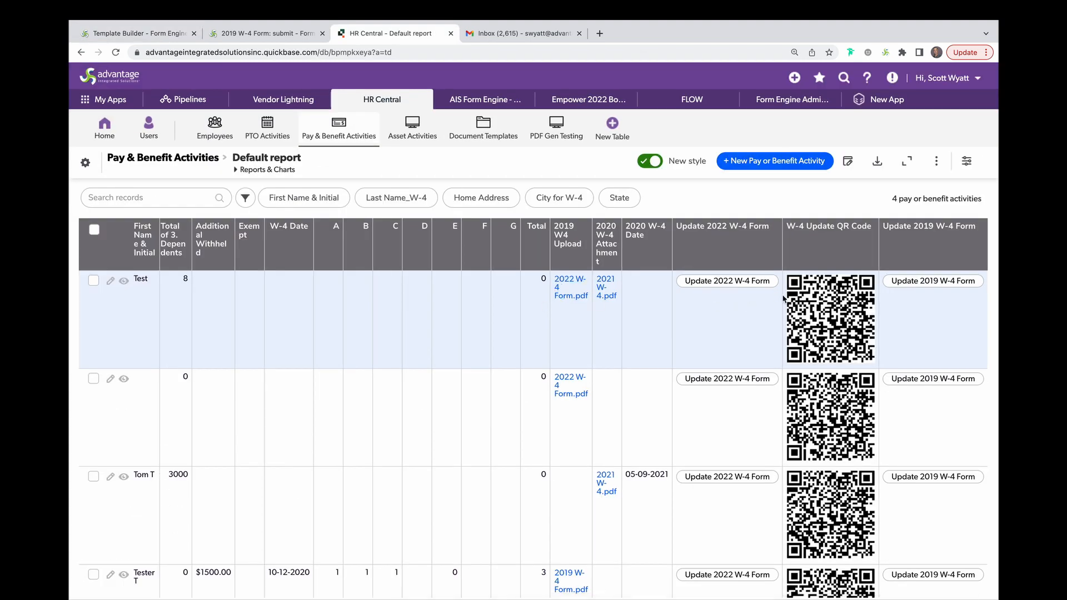
pyautogui.click(754, 282)
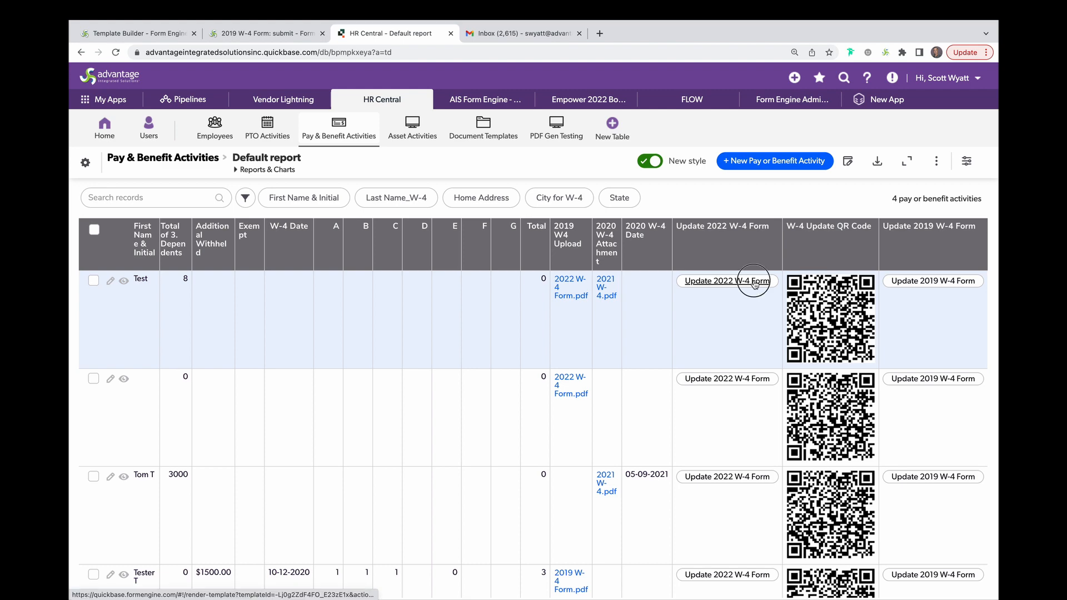
pyautogui.scroll(-10, 439, 267)
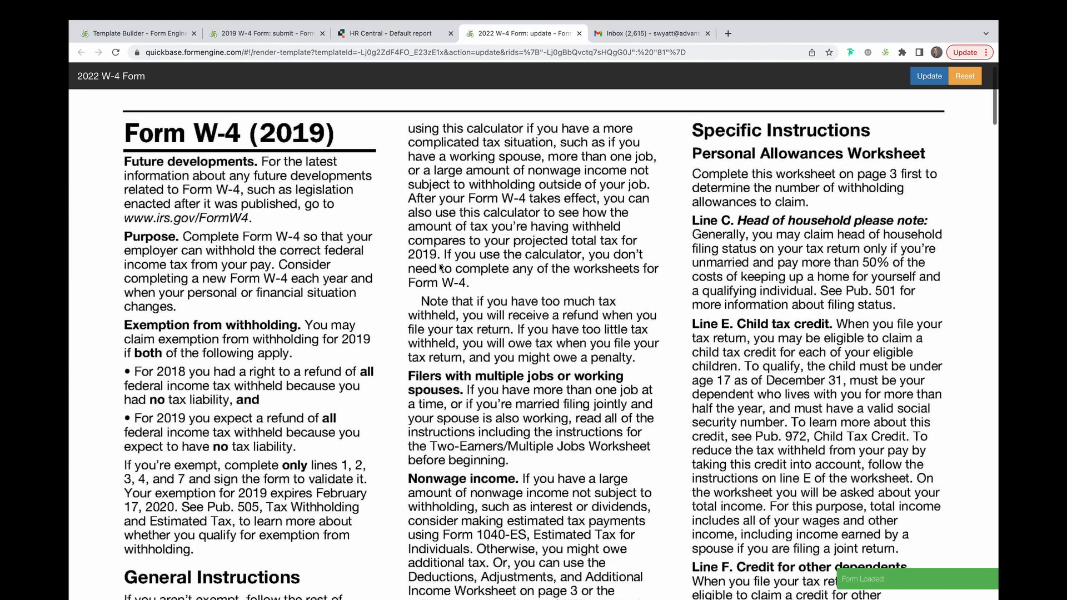
pyautogui.scroll(-2, 439, 267)
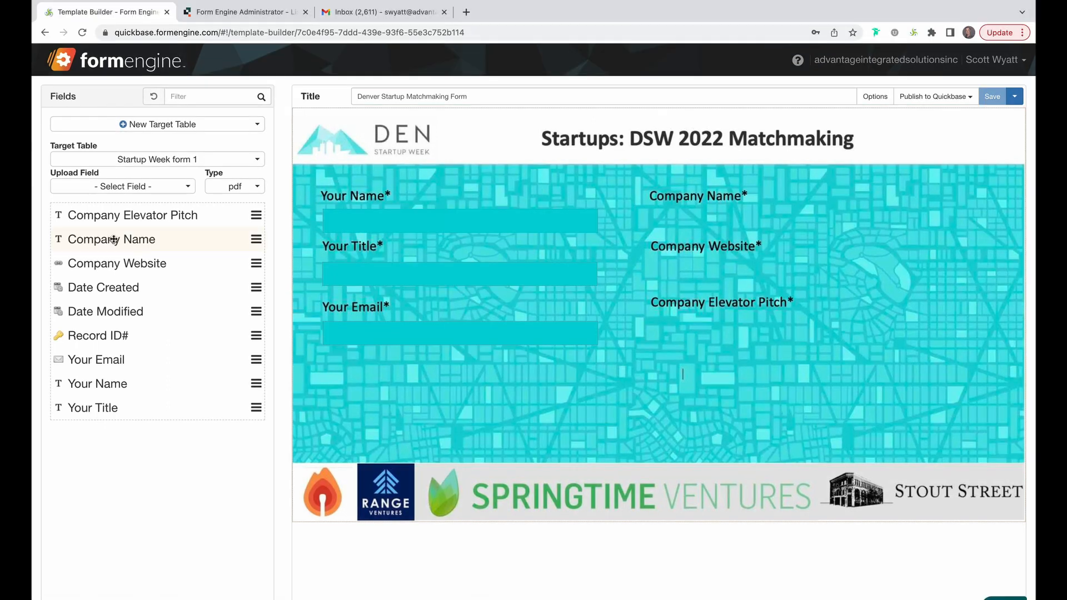
# Place the Company Name, Company Website and Company Elevator Pitch fields beside their labels on the Startup Matchmaking form
pyautogui.moveTo(112, 238); pyautogui.dragTo(709, 224)
pyautogui.moveTo(133, 269); pyautogui.dragTo(749, 276)
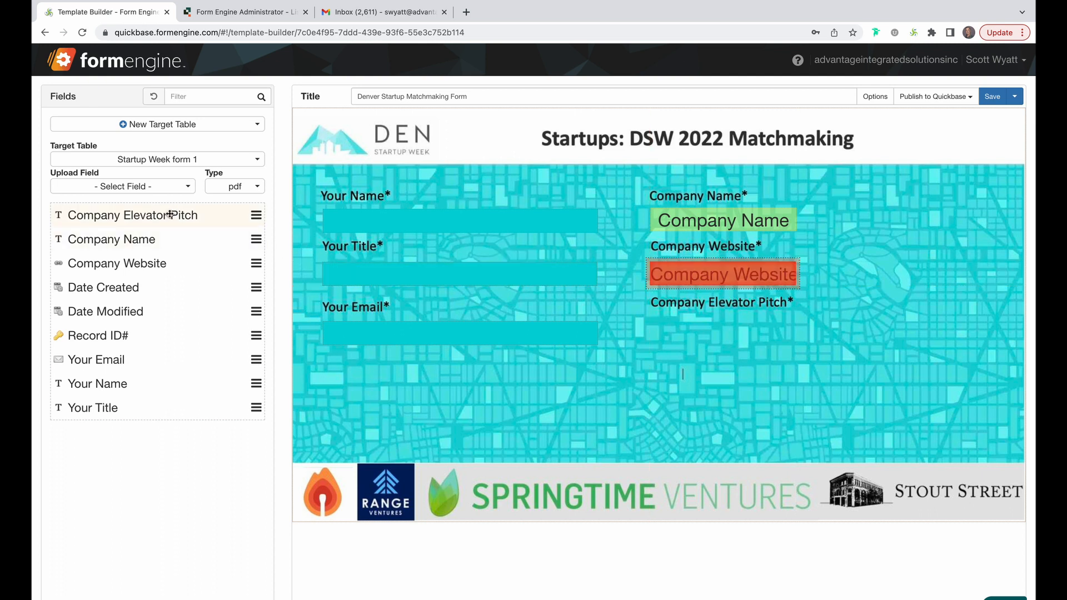
pyautogui.moveTo(183, 215); pyautogui.dragTo(771, 343)
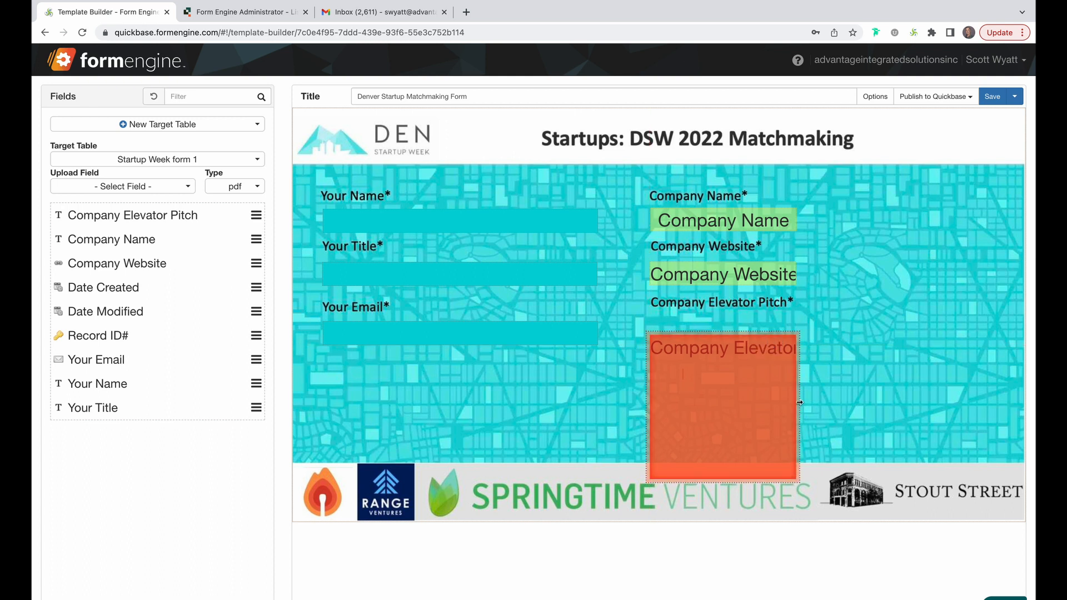
# Stretch the Company Name field to the form's right edge and apply its maximum width to all three company fields
pyautogui.click(797, 226)
pyautogui.moveTo(797, 226); pyautogui.dragTo(979, 220)
pyautogui.moveTo(627, 201); pyautogui.dragTo(911, 426)
pyautogui.rightClick(753, 224)
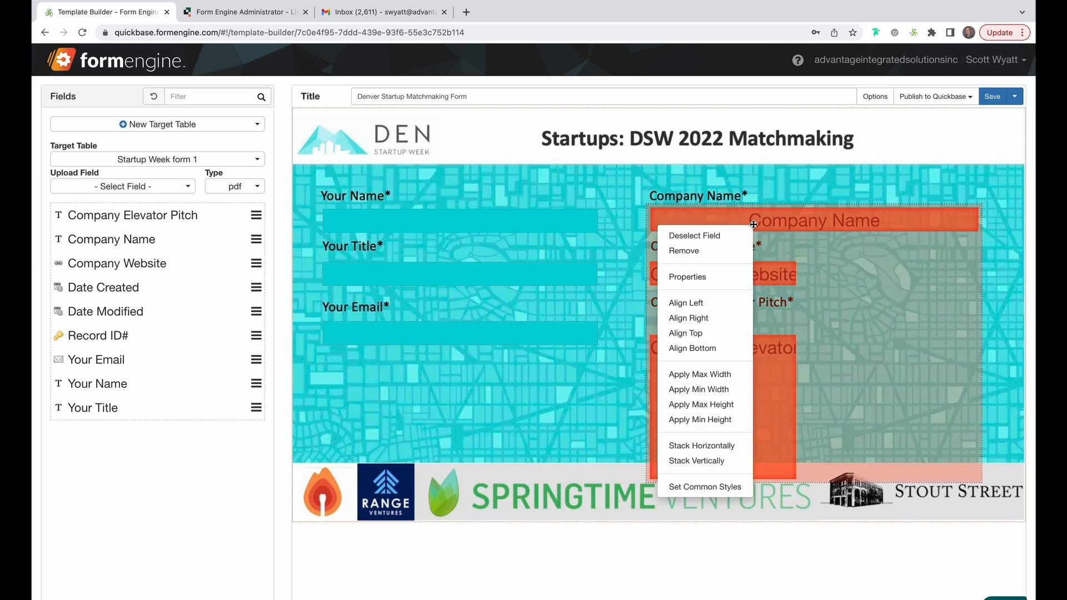
pyautogui.click(716, 375)
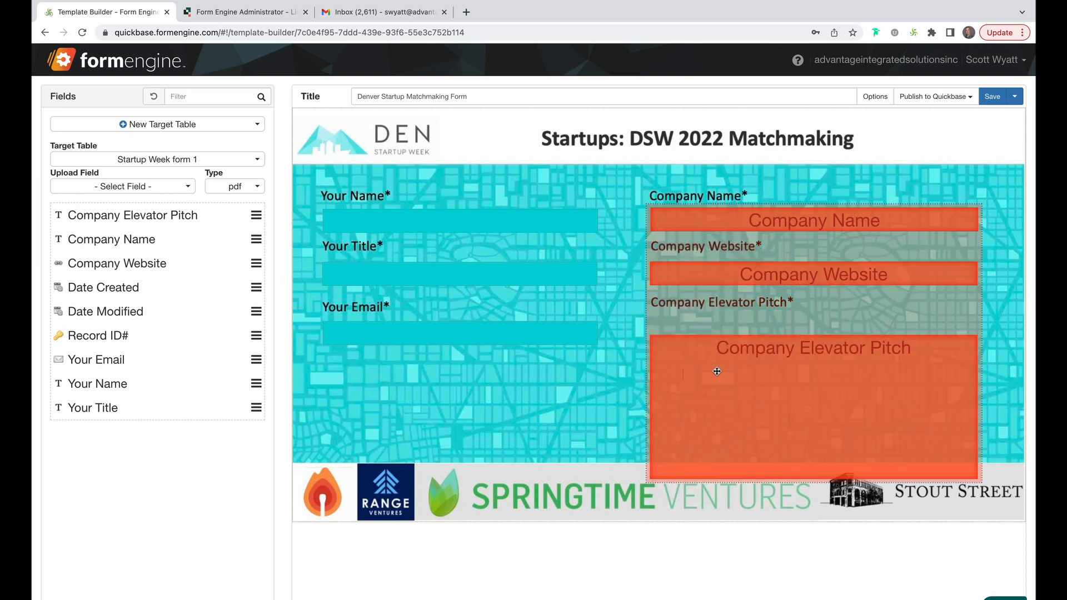
# Shorten the Company Elevator Pitch field so its bottom ends above the sponsor banner
pyautogui.click(618, 417)
pyautogui.click(730, 437)
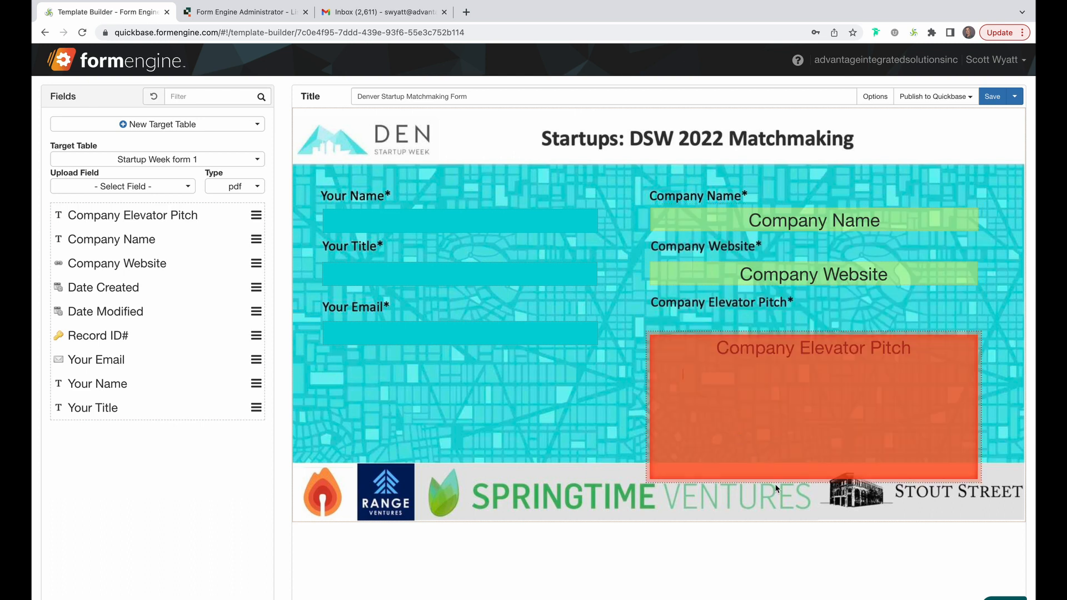
pyautogui.moveTo(774, 481); pyautogui.dragTo(762, 438)
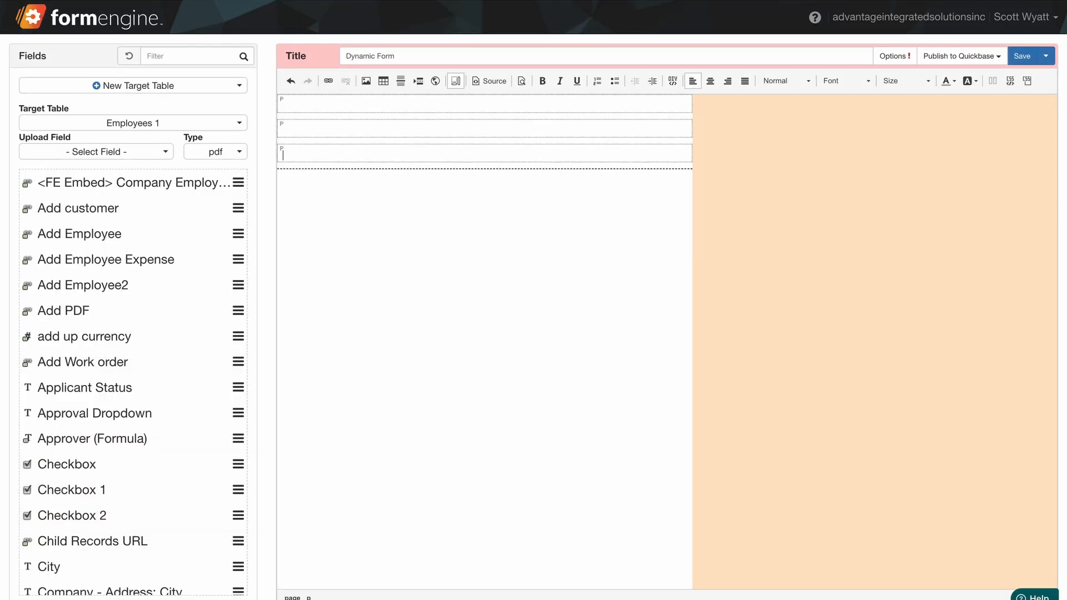
# Enter Heading in the first paragraph of the dynamic form and center it
pyautogui.press('Return')
pyautogui.click(388, 105)
pyautogui.write('Heading')
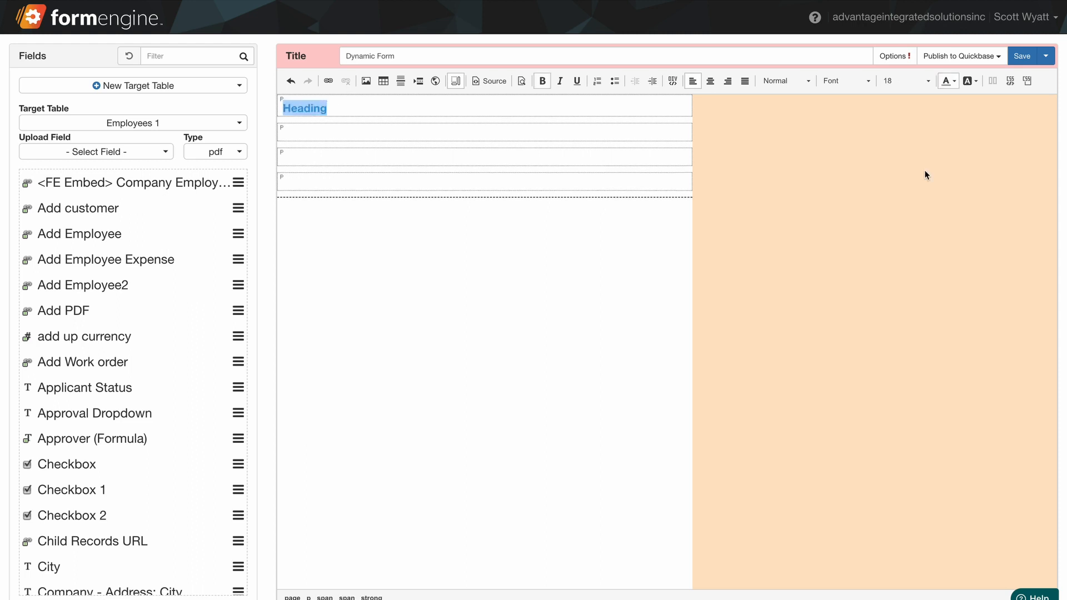
pyautogui.click(710, 81)
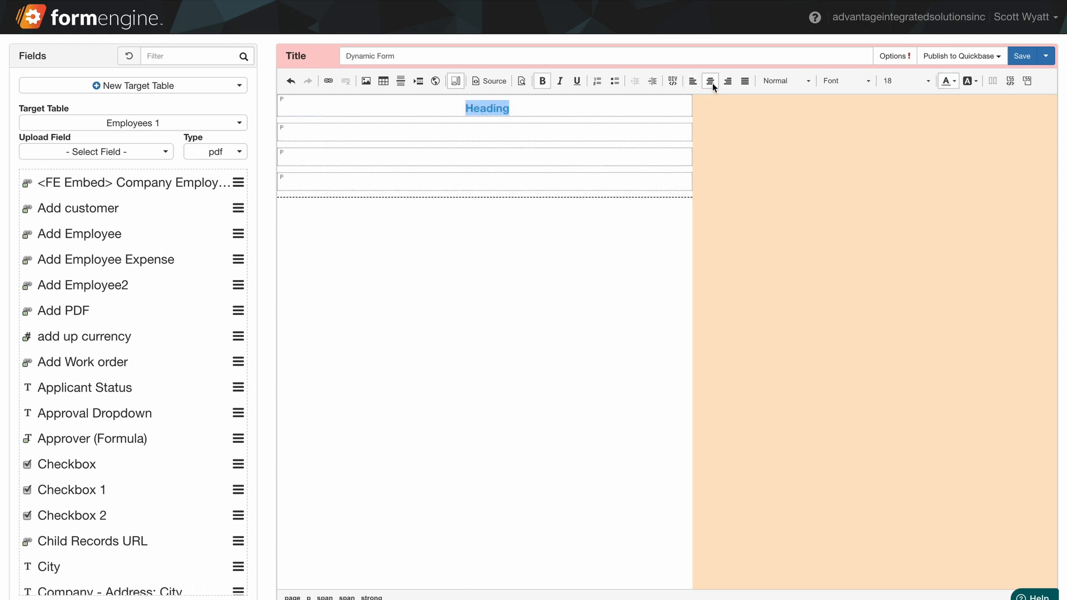
# Insert a 3-row, 2-column table below the heading and add a paragraph after it
pyautogui.click(443, 155)
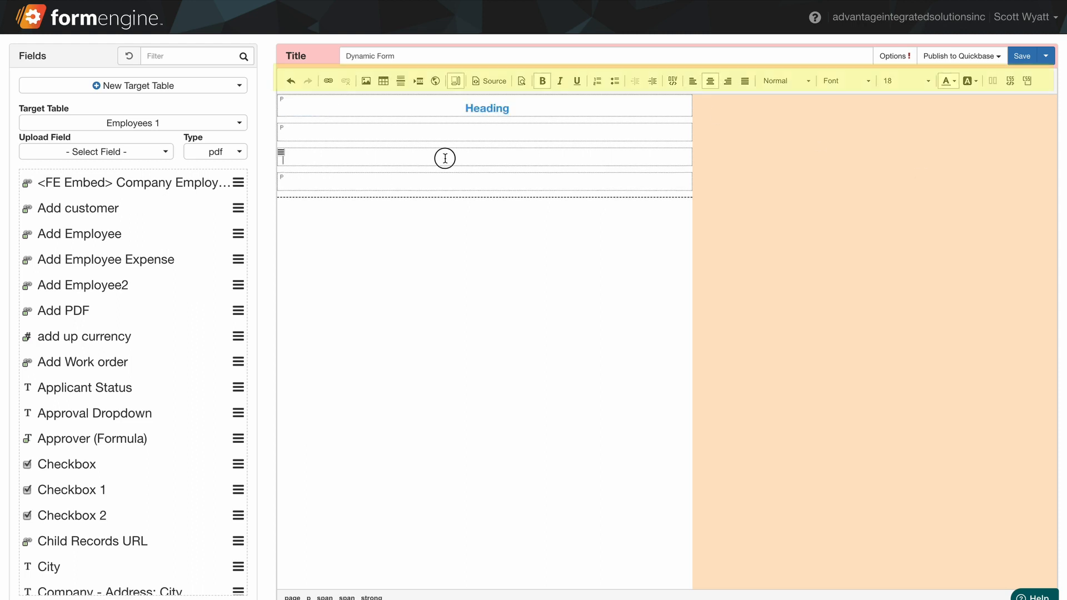
pyautogui.click(366, 82)
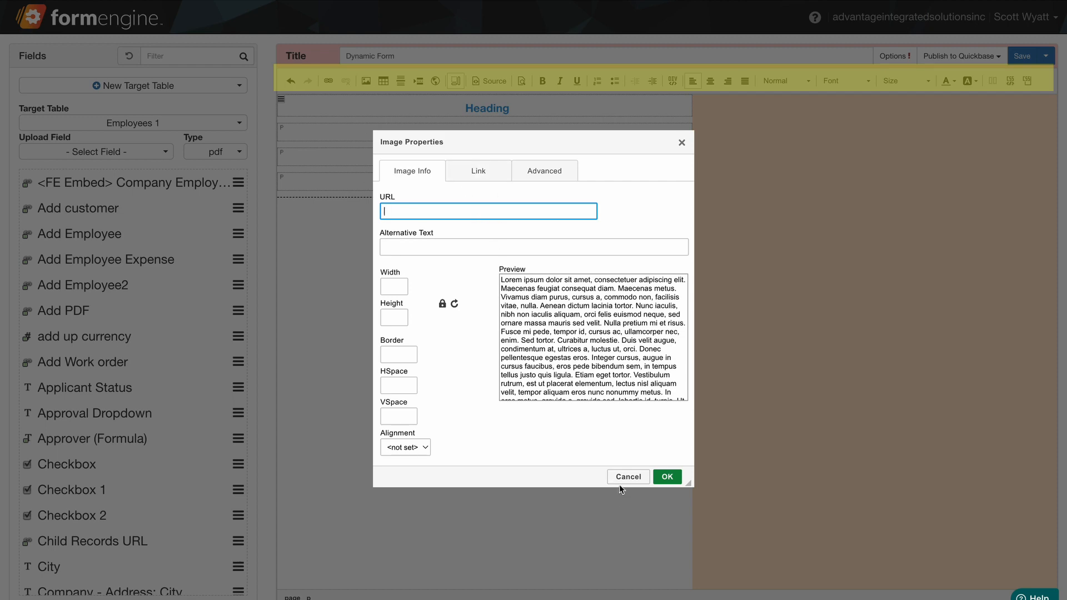
pyautogui.click(620, 480)
pyautogui.click(385, 82)
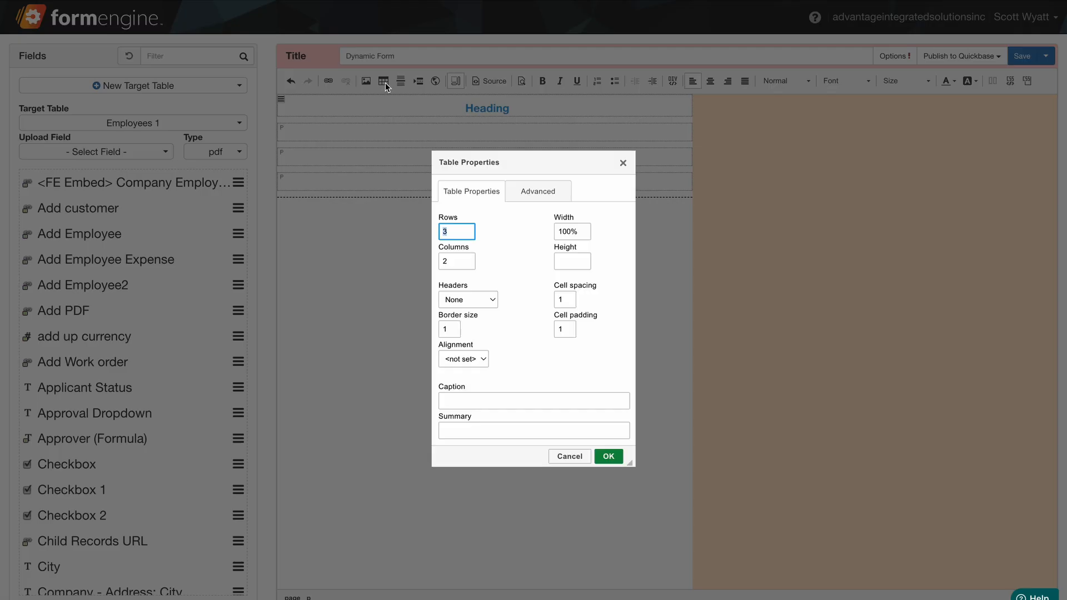
pyautogui.click(608, 456)
pyautogui.click(369, 198)
pyautogui.press('Return')
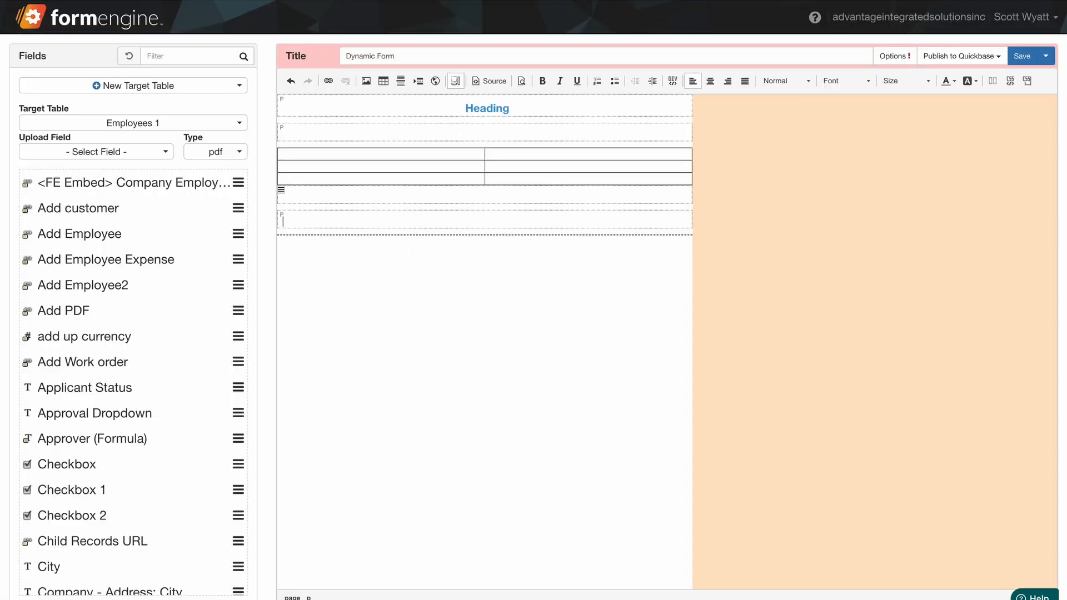
# Check the page's HTML source, then insert a row of three blocks at the top of the page
pyautogui.click(495, 81)
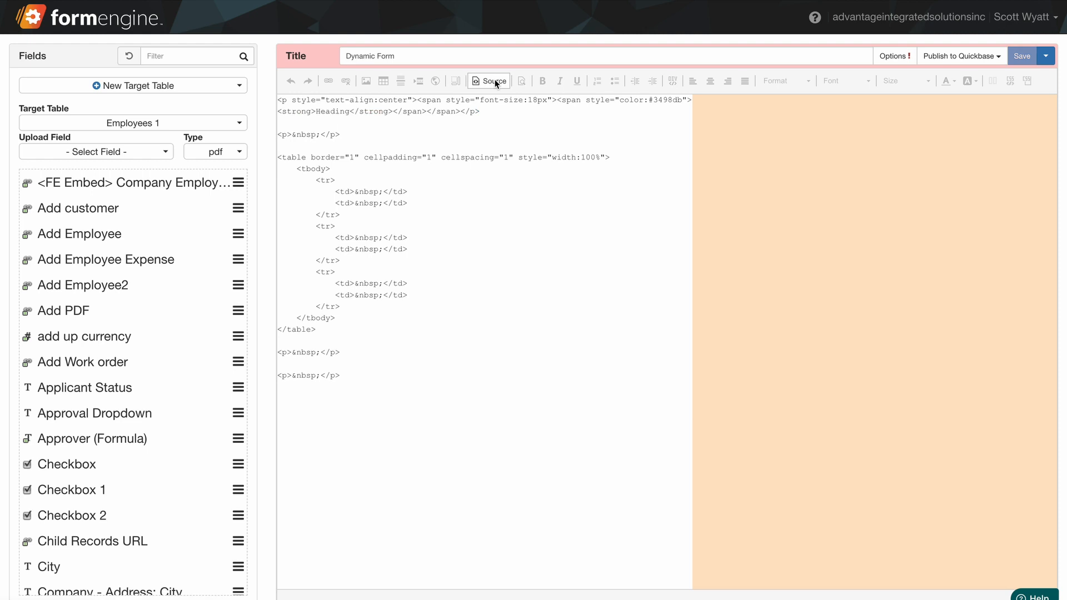
pyautogui.click(495, 82)
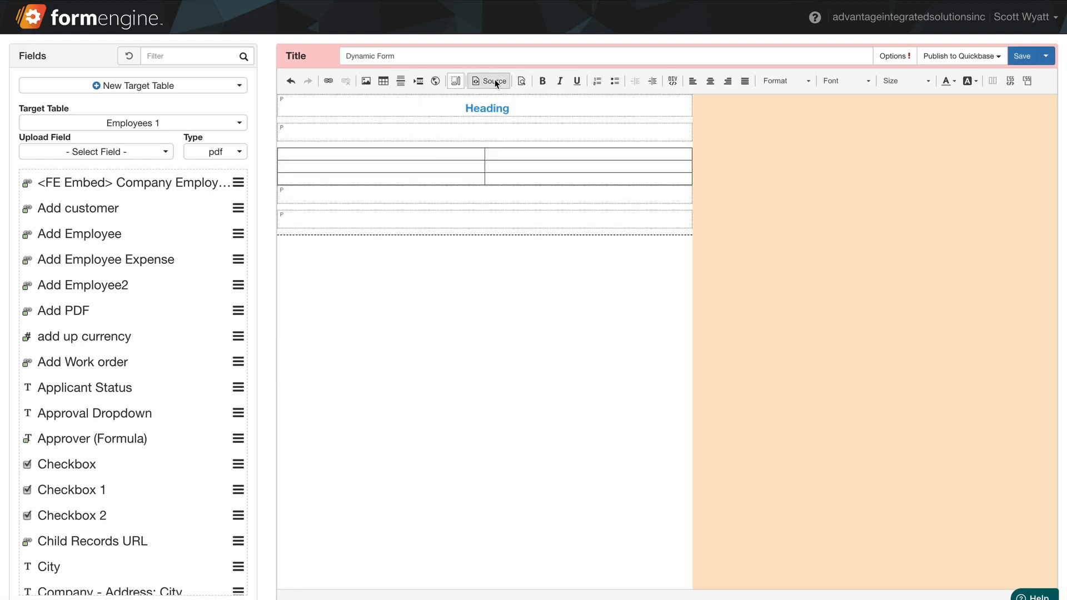
pyautogui.click(991, 80)
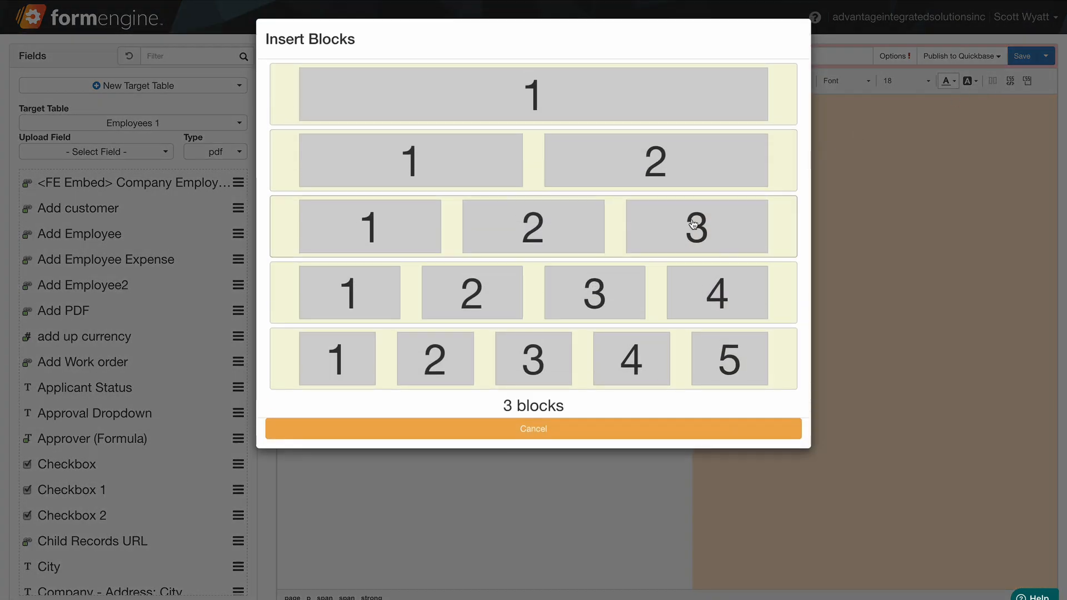
pyautogui.click(692, 223)
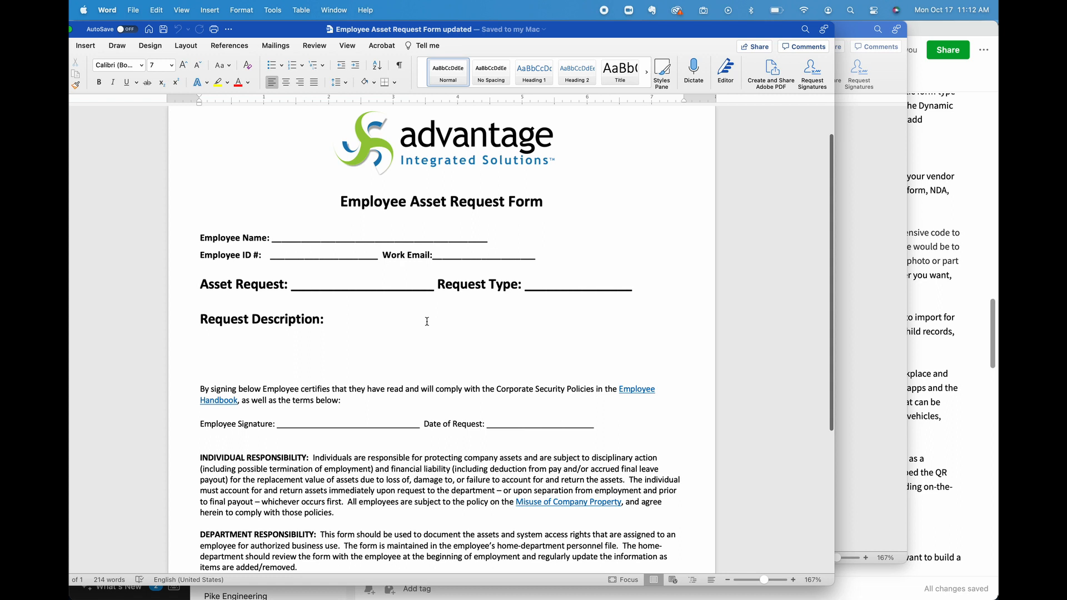
# Select the whole Employee Asset Request Form content in the Word document to copy it
pyautogui.scroll(-1, 426, 322)
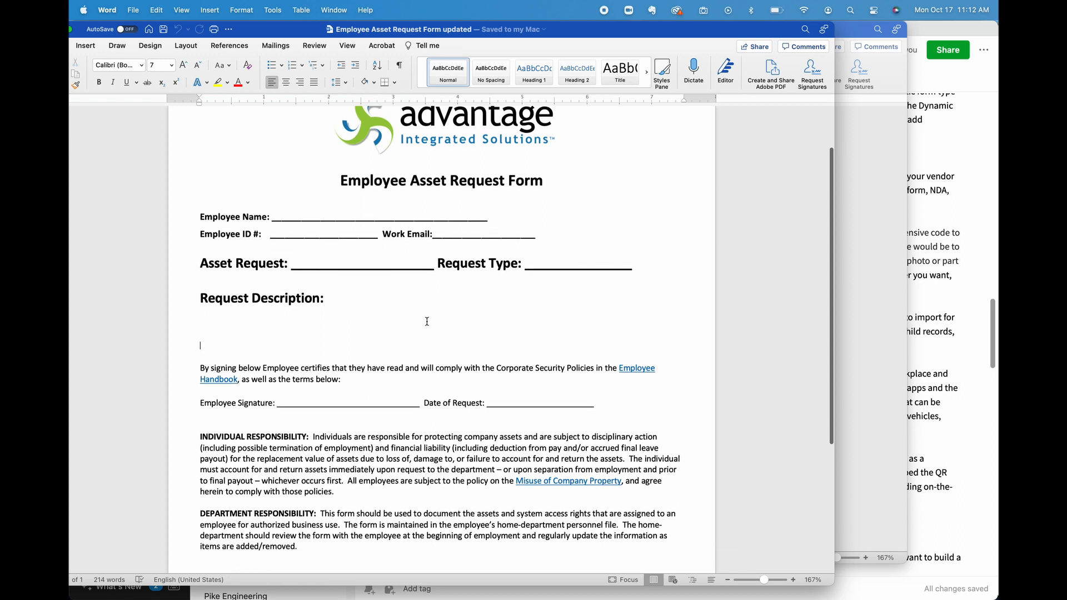
pyautogui.scroll(1, 427, 321)
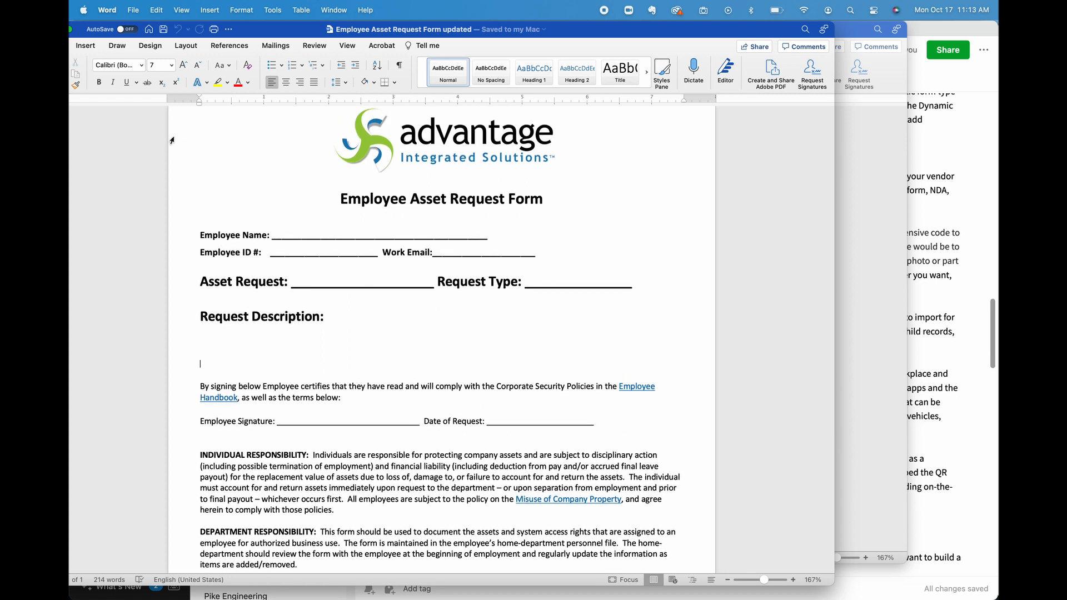
pyautogui.moveTo(170, 143)
pyautogui.mouseDown()
pyautogui.moveTo(274, 250)
pyautogui.moveTo(367, 456)
pyautogui.moveTo(432, 565)
pyautogui.mouseUp()
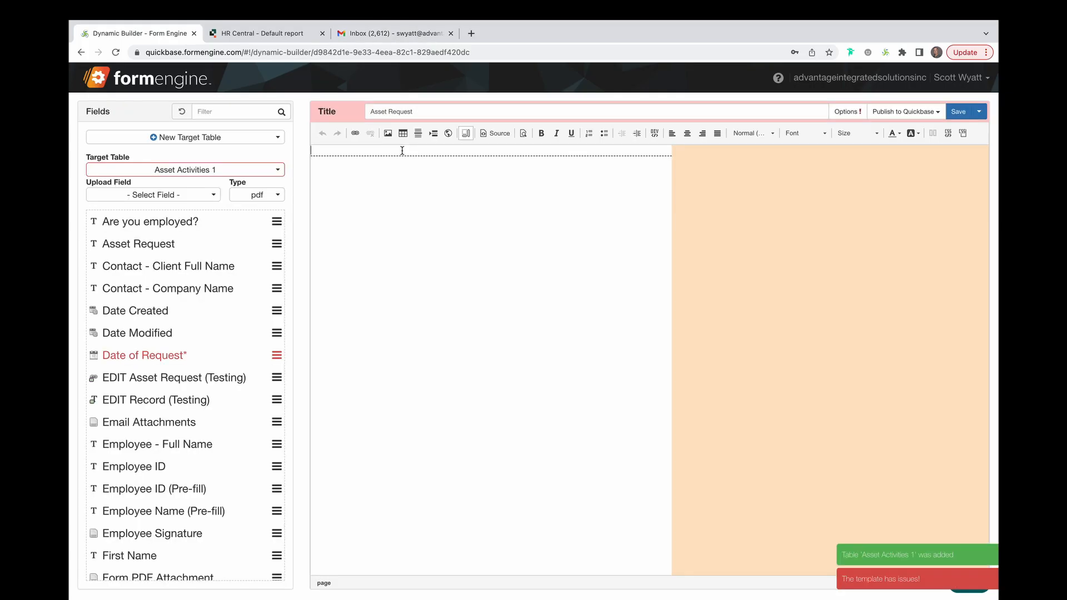
# Add two blank paragraphs and paste the copied form content into the Asset Request dynamic template
pyautogui.press('Return')
pyautogui.press('Return')
pyautogui.click(409, 149)
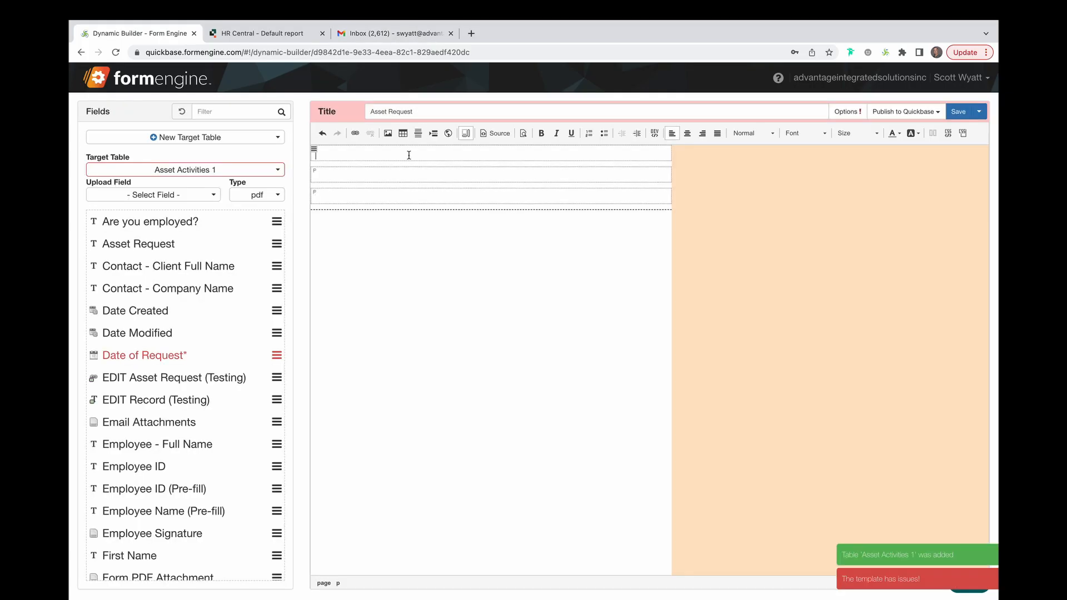
pyautogui.press('super+v')
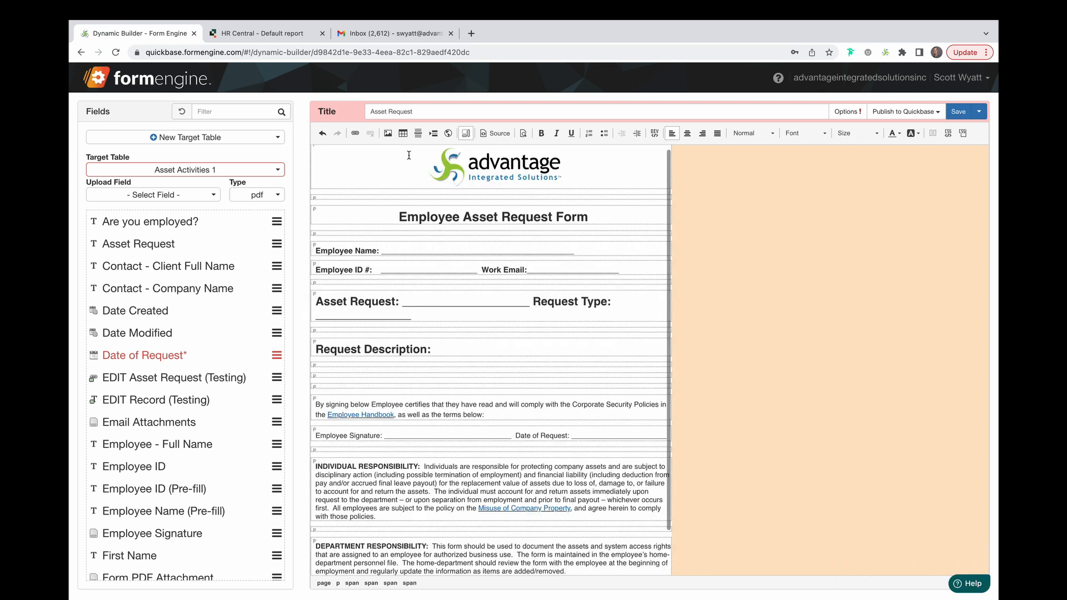
# Delete trailing underscores after Request Type so that line fits on one row
pyautogui.click(410, 319)
pyautogui.press('BackSpace')
pyautogui.press('BackSpace')
pyautogui.press('BackSpace')
pyautogui.press('BackSpace')
pyautogui.press('BackSpace')
pyautogui.press('BackSpace')
pyautogui.press('BackSpace')
pyautogui.press('BackSpace')
pyautogui.press('BackSpace')
pyautogui.press('BackSpace')
pyautogui.press('BackSpace')
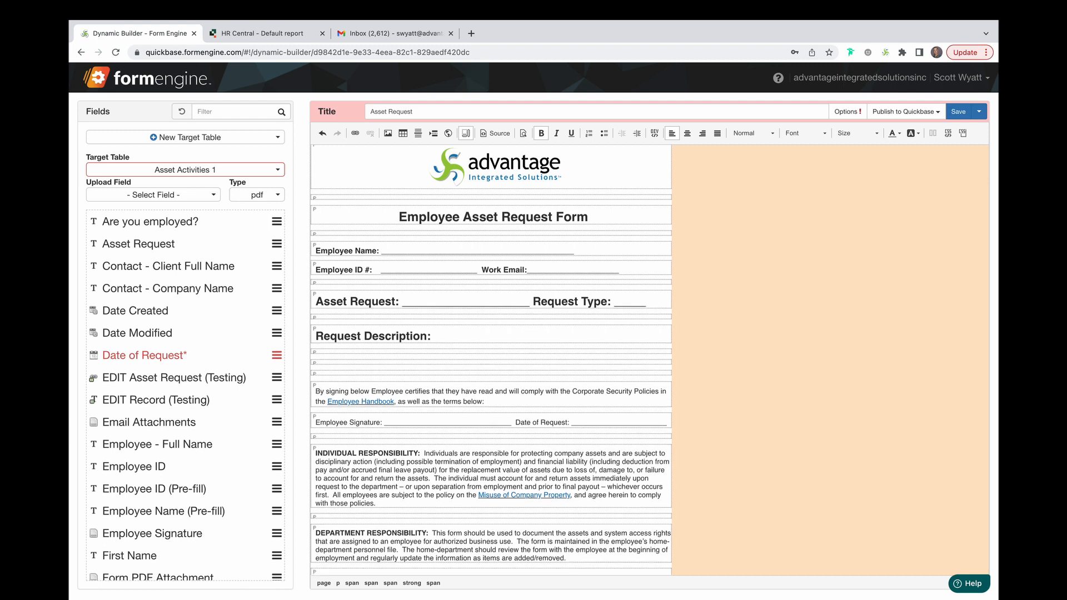
# Replace the Employee Name underscores with the Employee - Full Name field
pyautogui.scroll(-3, 482, 450)
pyautogui.scroll(3, 482, 450)
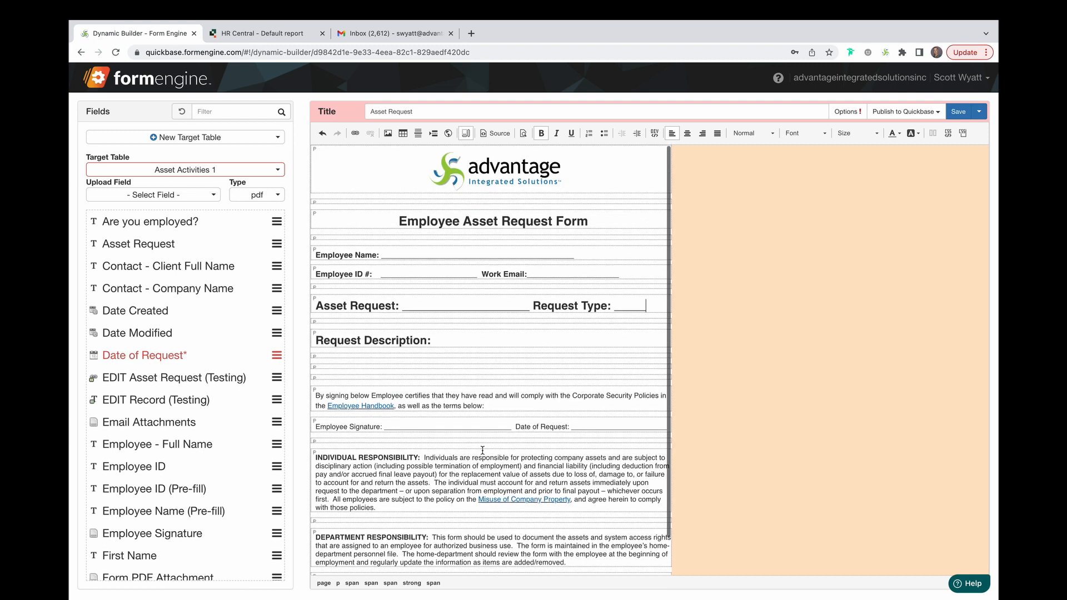
pyautogui.doubleClick(410, 255)
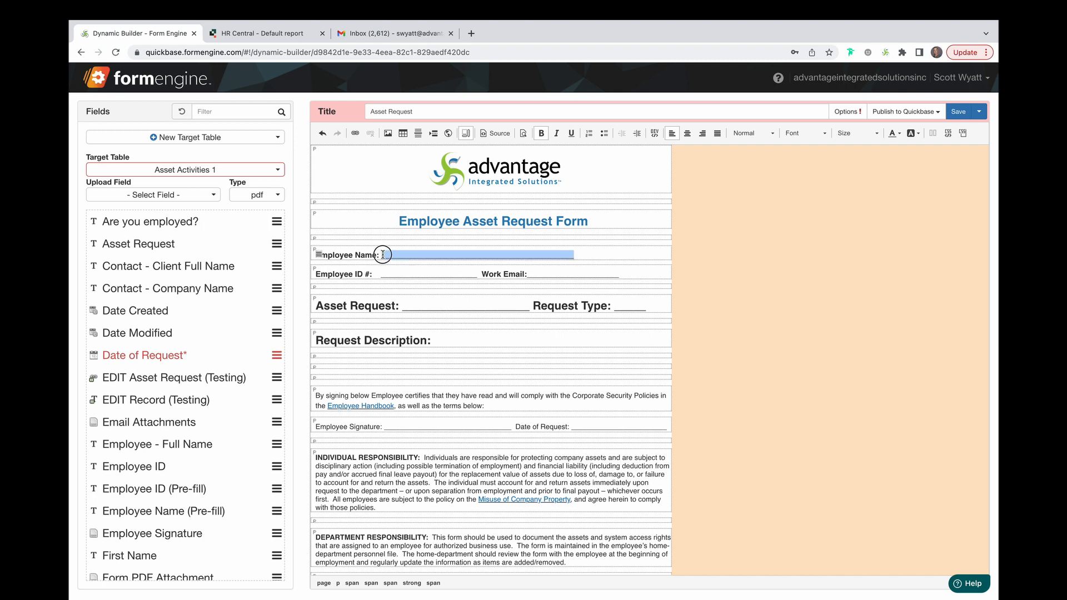
pyautogui.click(165, 448)
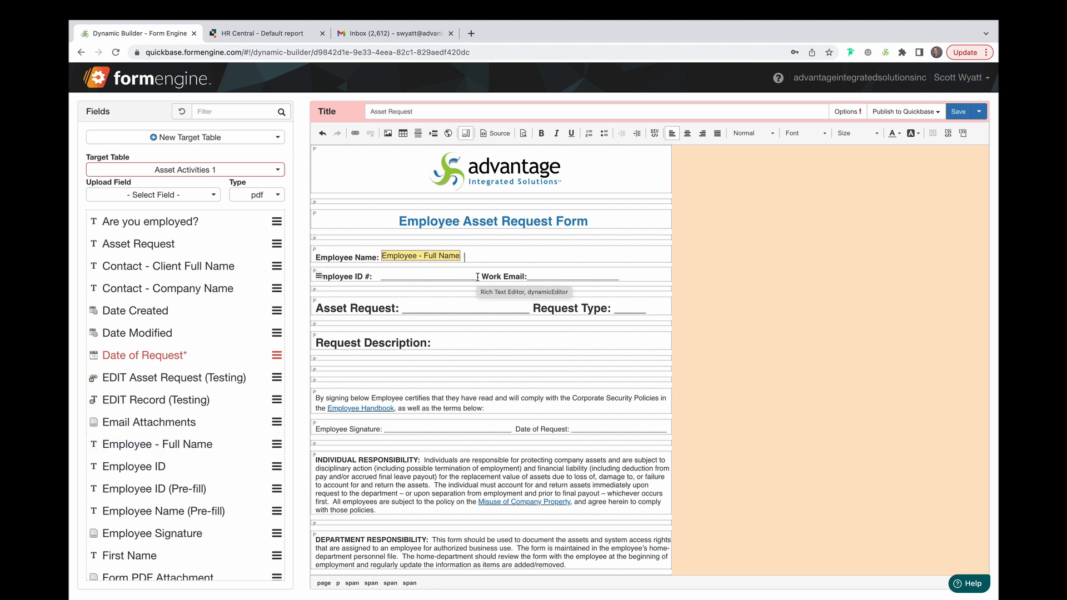
# Replace the Employee ID # underscores with the Employee ID field
pyautogui.moveTo(476, 277); pyautogui.dragTo(382, 276)
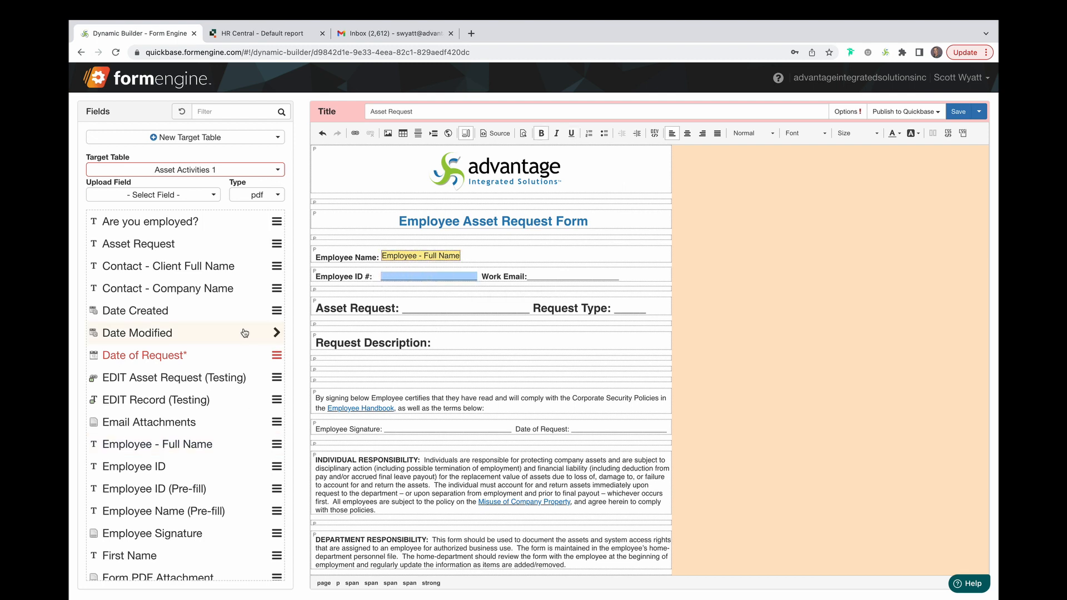
pyautogui.click(182, 470)
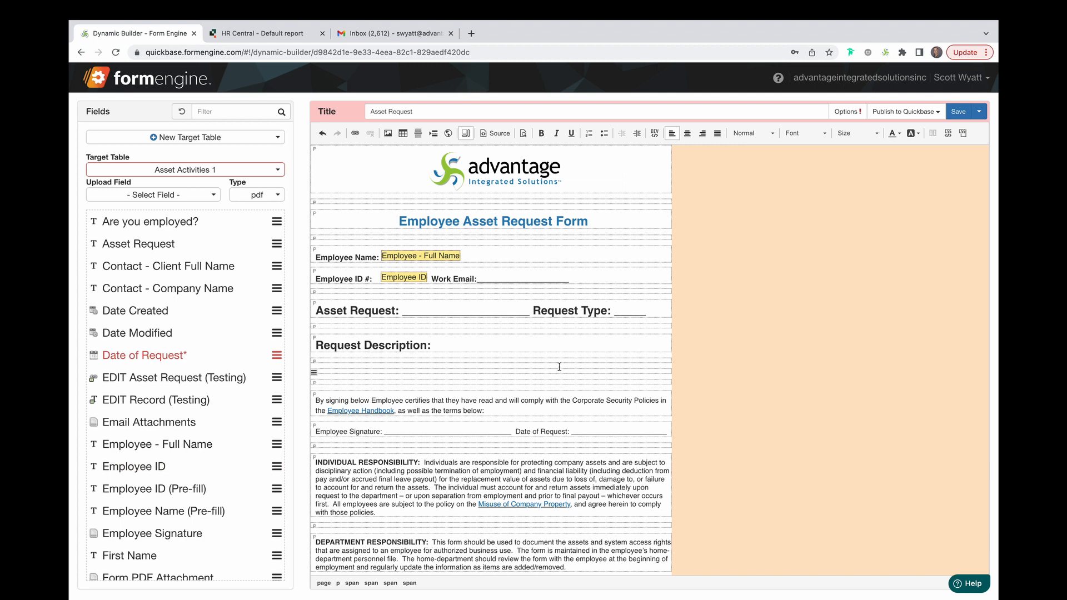
# Replace the Work Email underscores with the Work Email field
pyautogui.moveTo(568, 279); pyautogui.dragTo(478, 279)
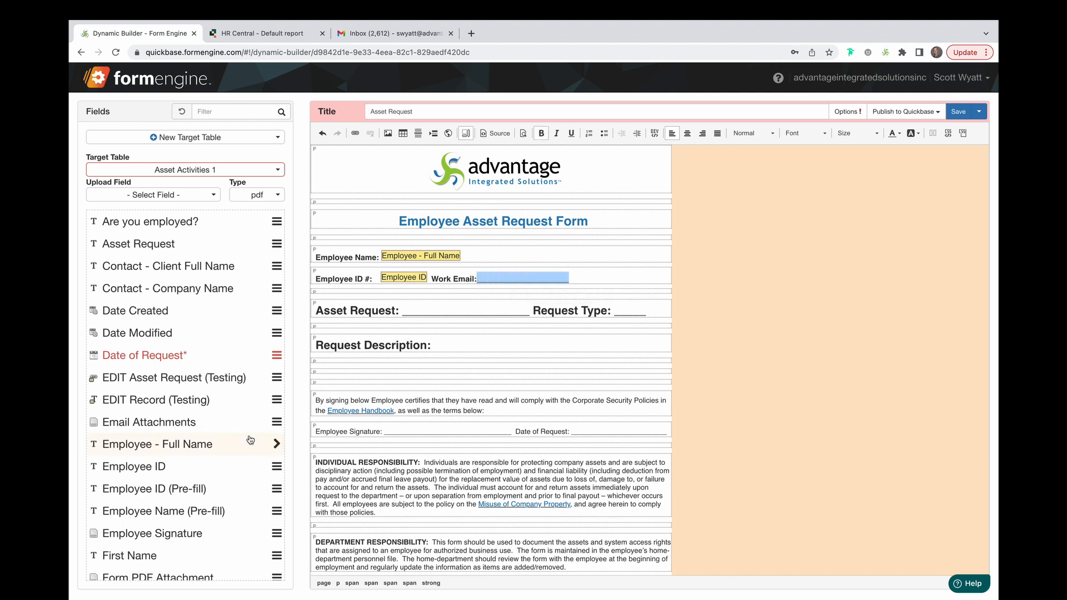
pyautogui.scroll(-10, 250, 440)
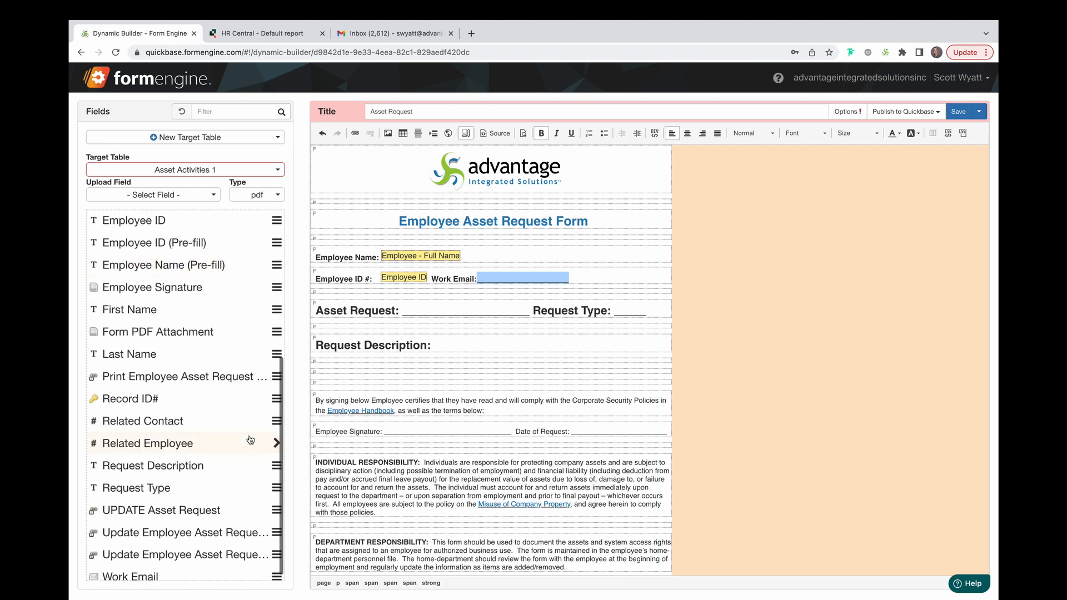
pyautogui.click(261, 574)
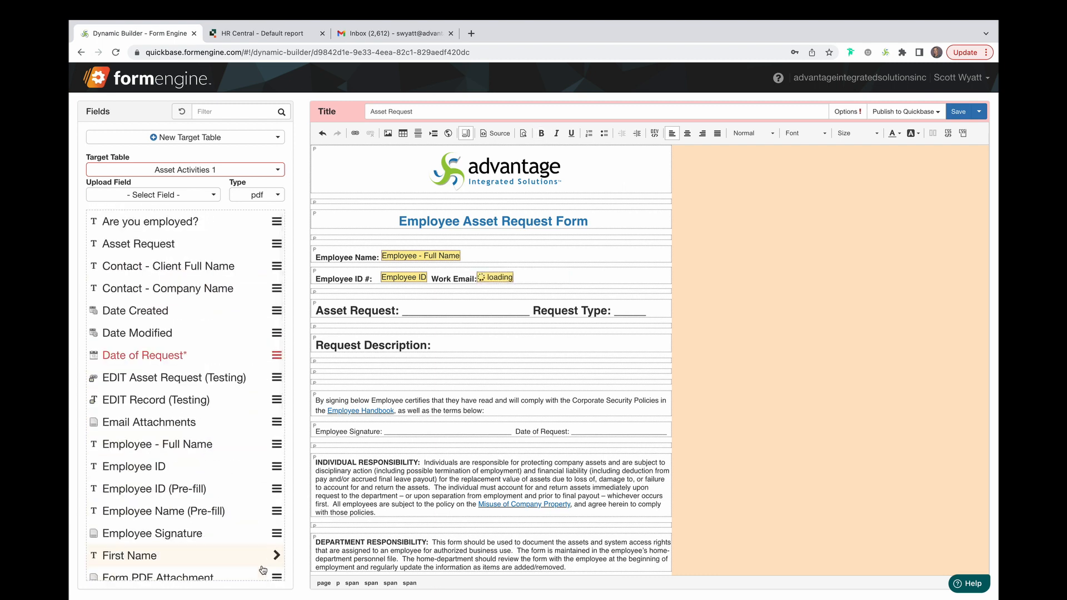
# Replace the Asset Request underscores with the Asset Request field
pyautogui.moveTo(529, 311); pyautogui.dragTo(402, 316)
pyautogui.click(252, 244)
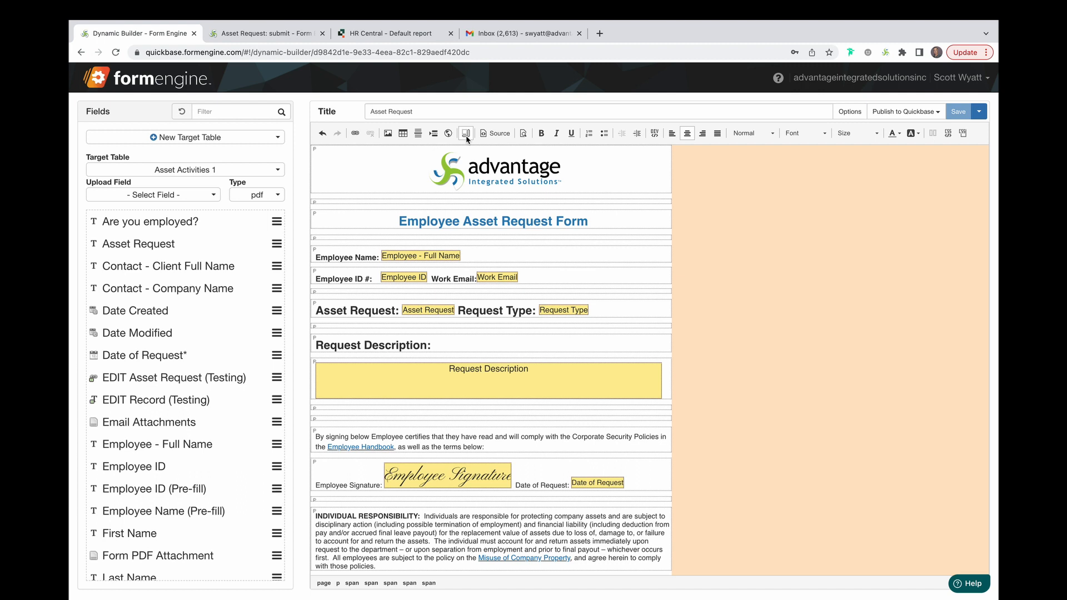
# Open the template's published Add Record link and try the Asset Request and Request Type dropdowns
pyautogui.click(904, 112)
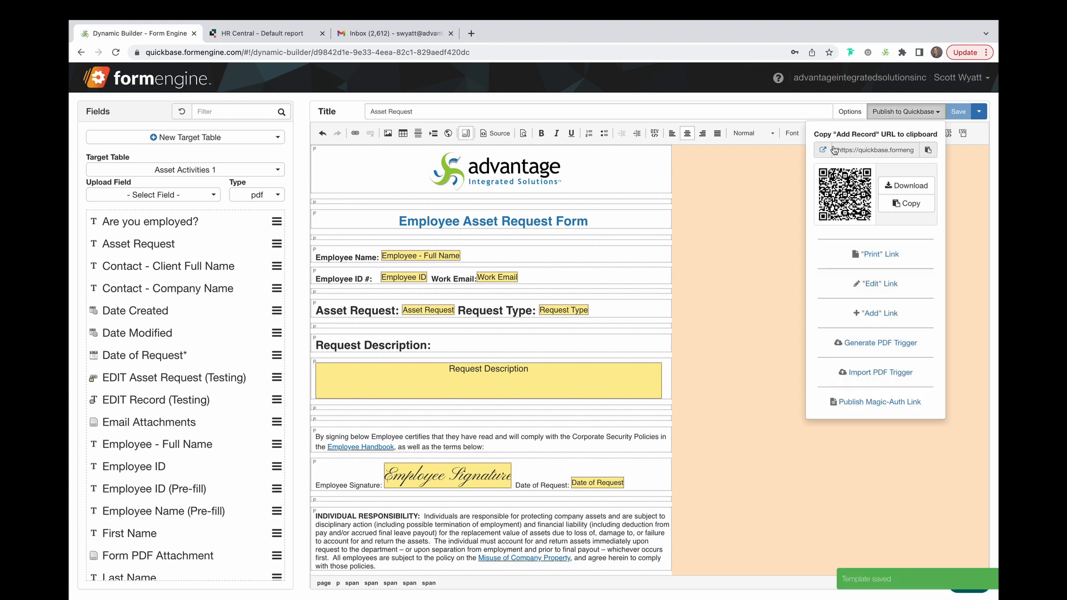
pyautogui.click(823, 149)
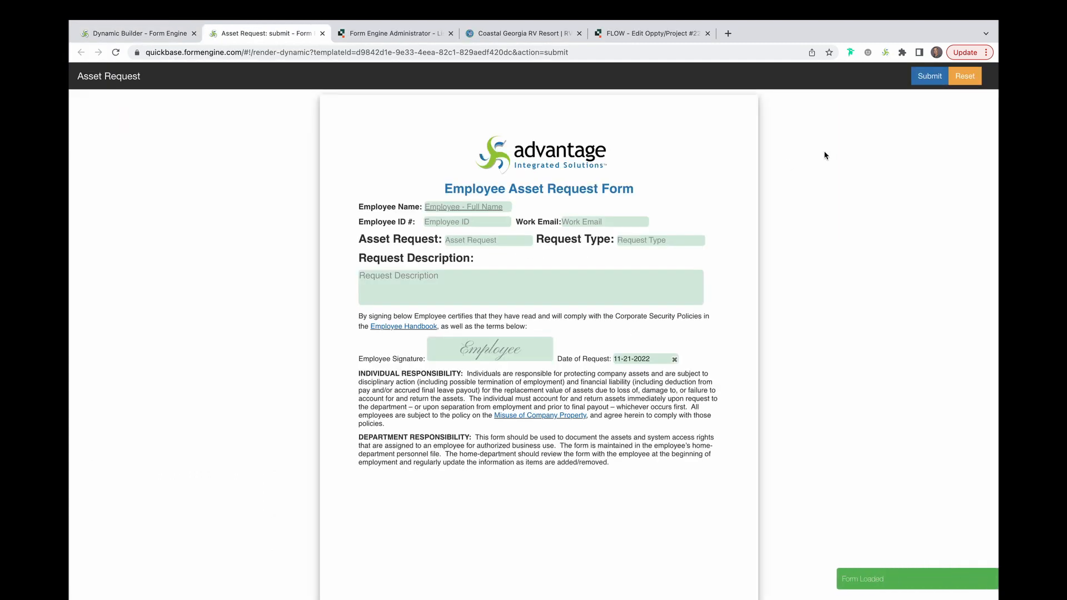
pyautogui.click(522, 243)
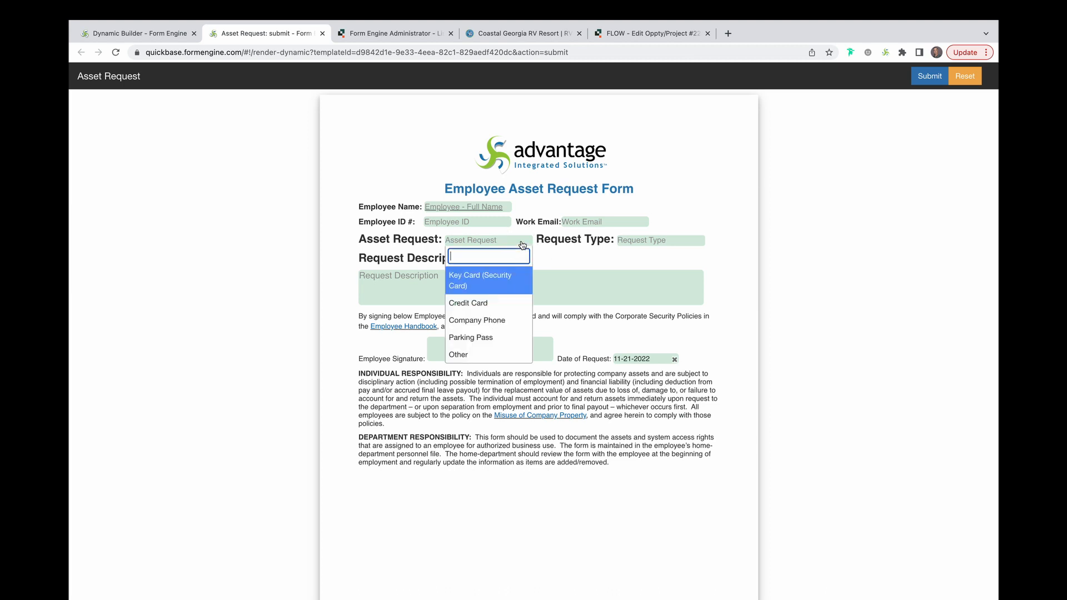
pyautogui.click(655, 242)
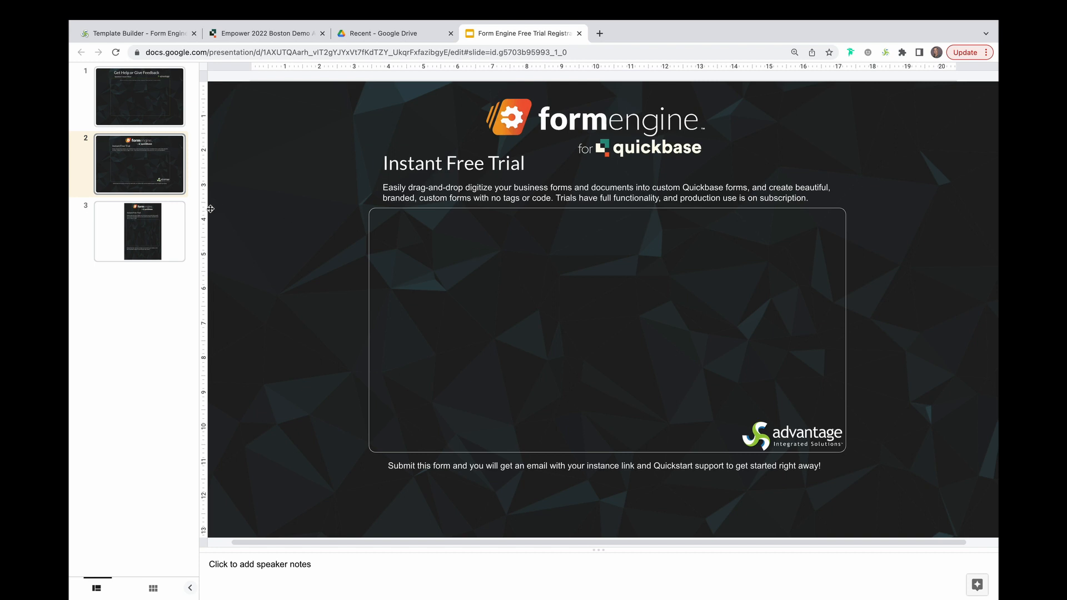
# Review the FE Free Trial Mobile-optimized demo template and its mapped registration fields
pyautogui.click(145, 238)
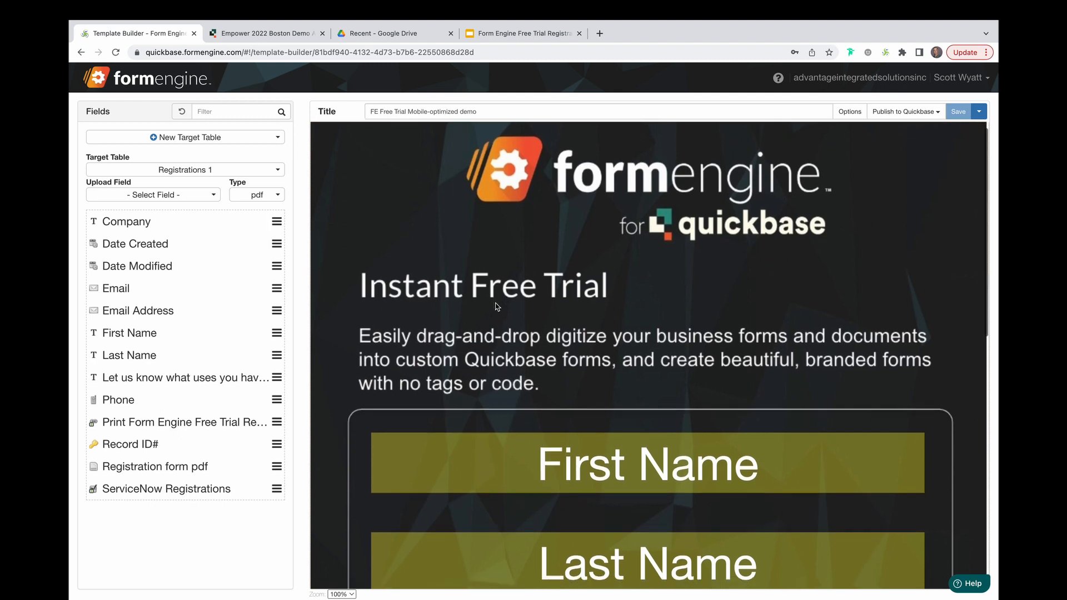
pyautogui.scroll(-3, 496, 306)
pyautogui.scroll(-2, 496, 306)
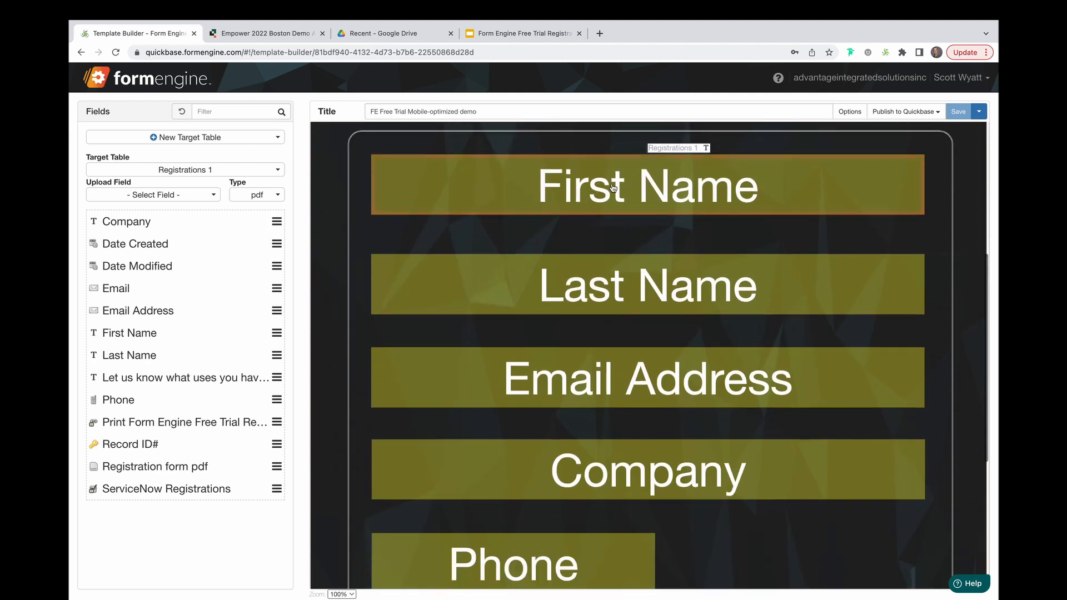
pyautogui.scroll(5, 511, 298)
pyautogui.click(931, 118)
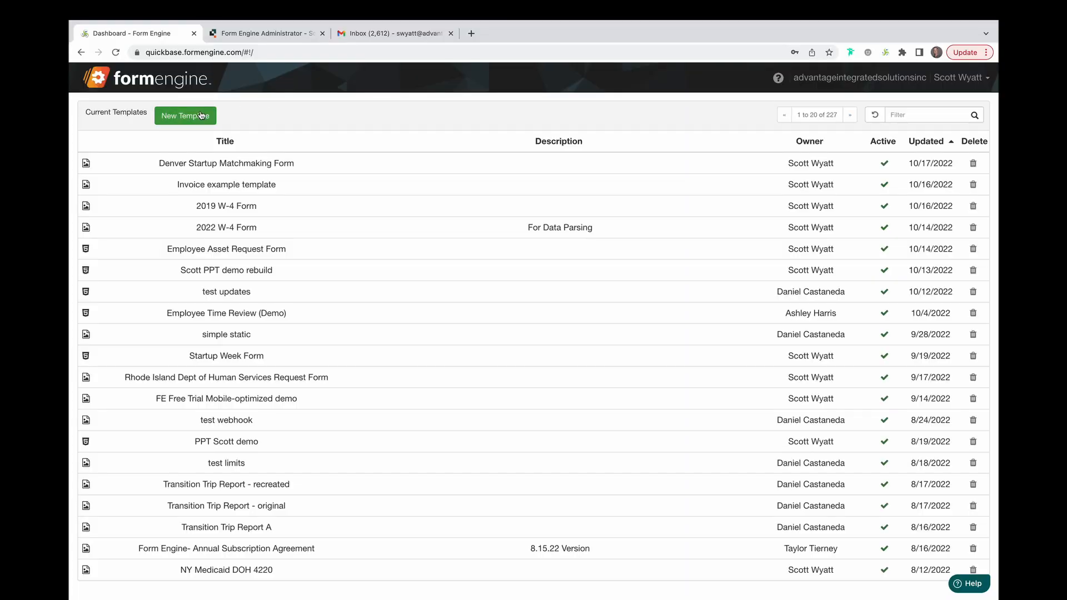
# Create a new static template from the Safety Rules Doc.png image file
pyautogui.click(197, 117)
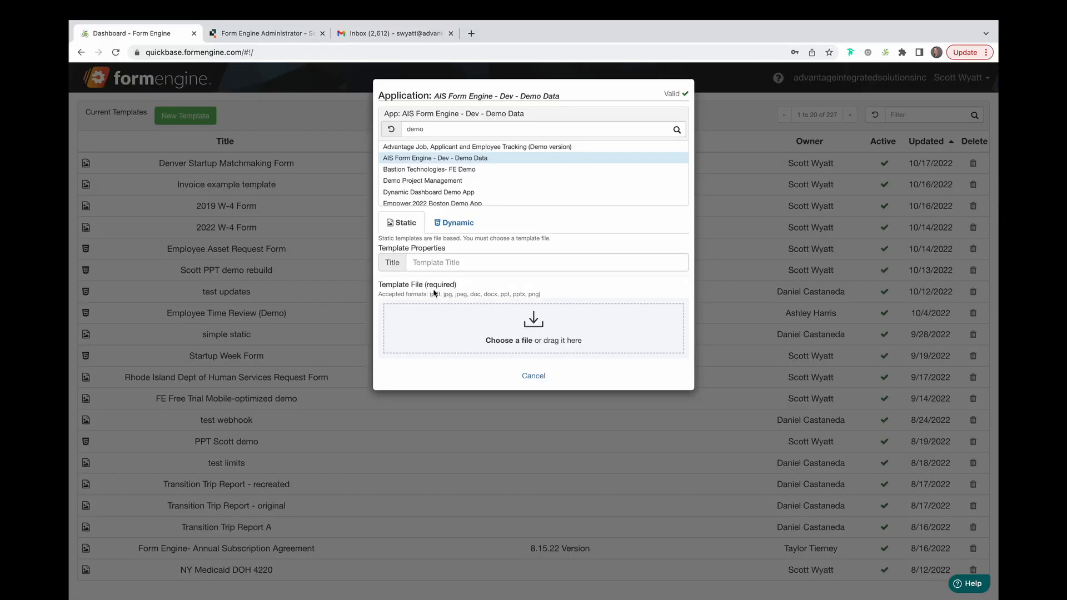
pyautogui.click(511, 341)
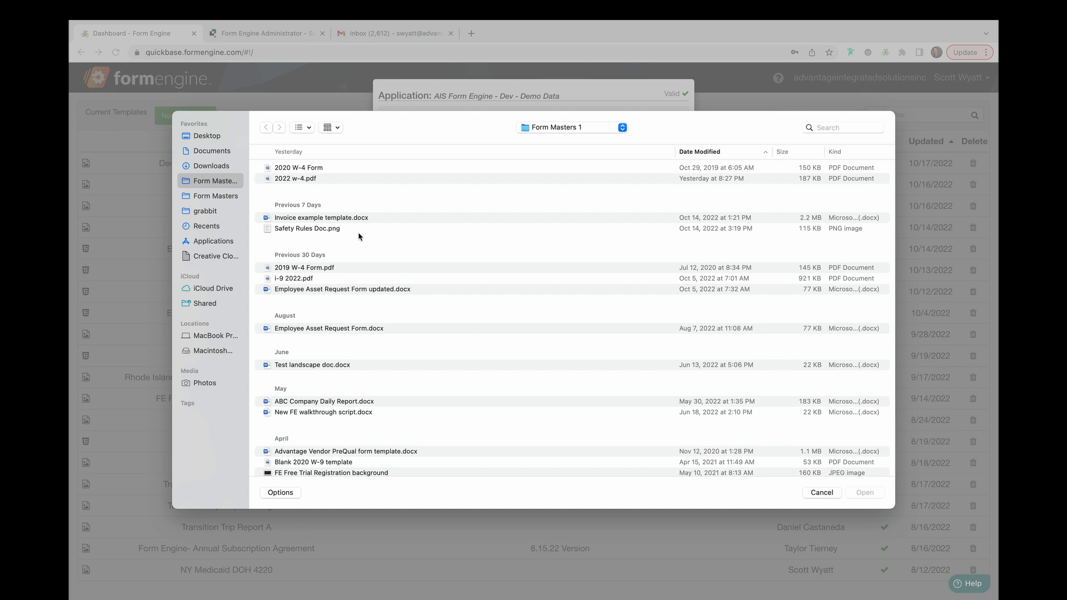
pyautogui.doubleClick(349, 230)
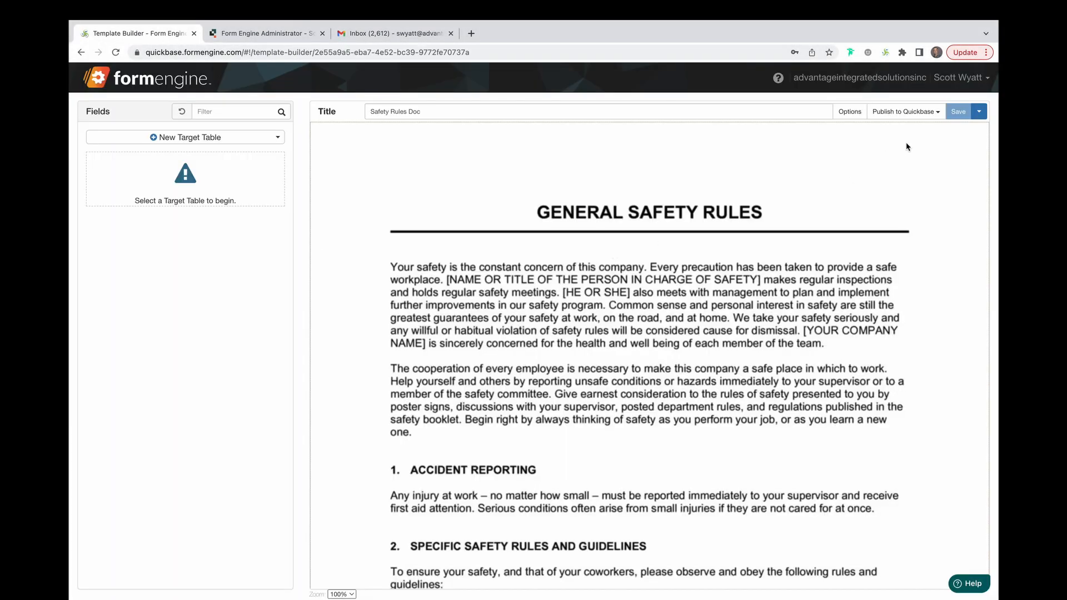
# Open the Safety Rules Doc template's published link and scroll through the rendered document
pyautogui.click(938, 115)
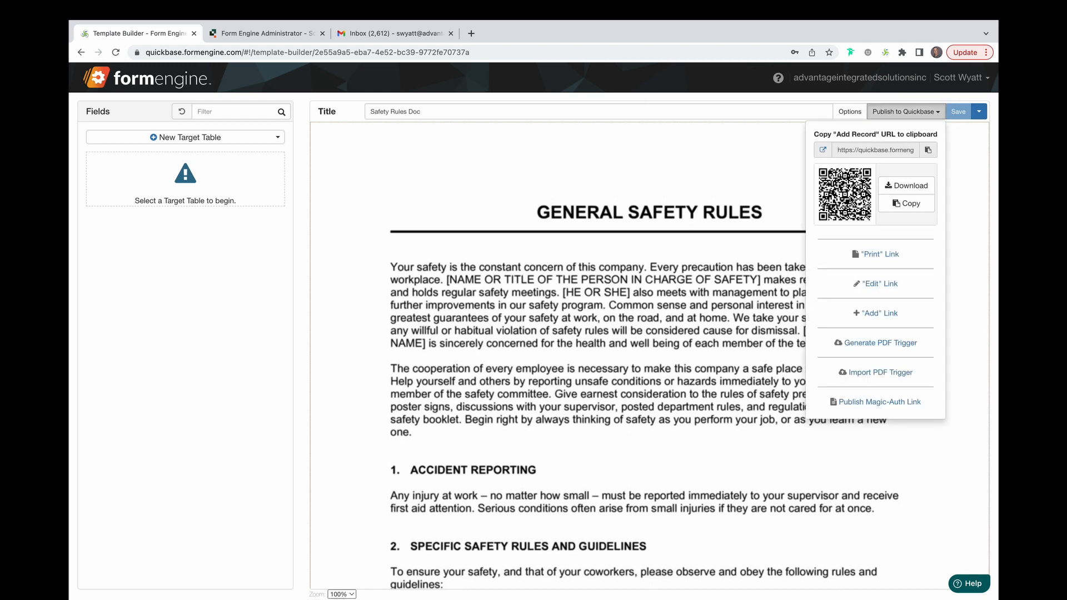
pyautogui.click(823, 150)
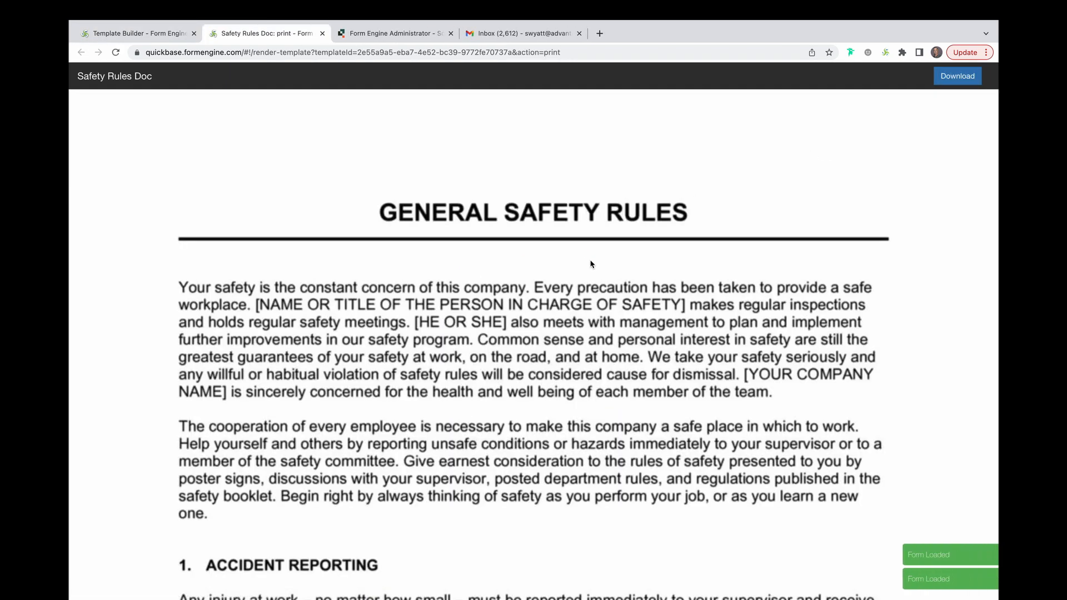
pyautogui.scroll(-12, 559, 362)
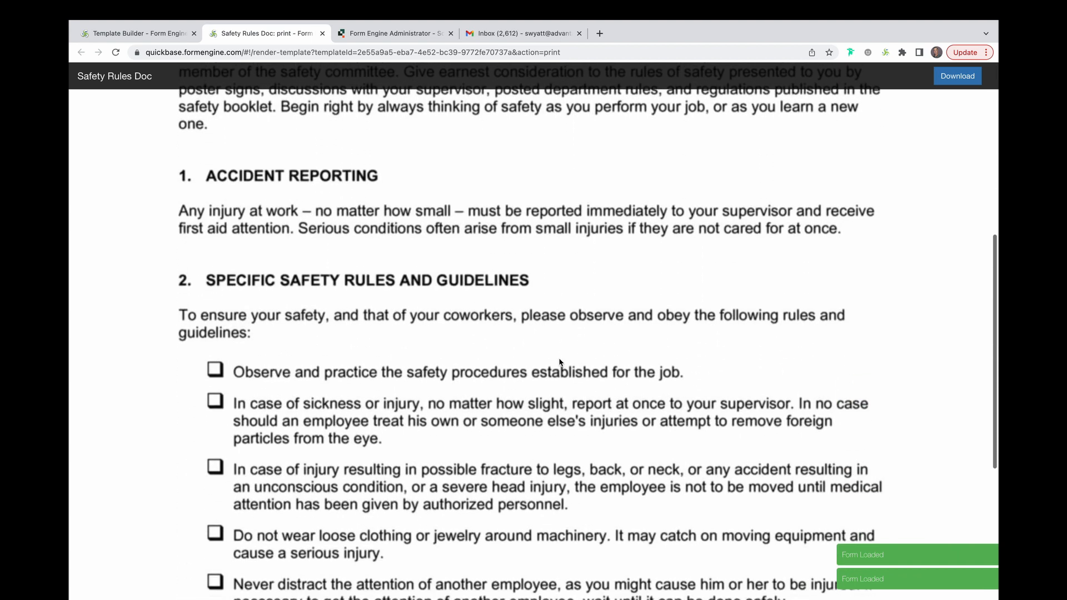
pyautogui.scroll(15, 559, 362)
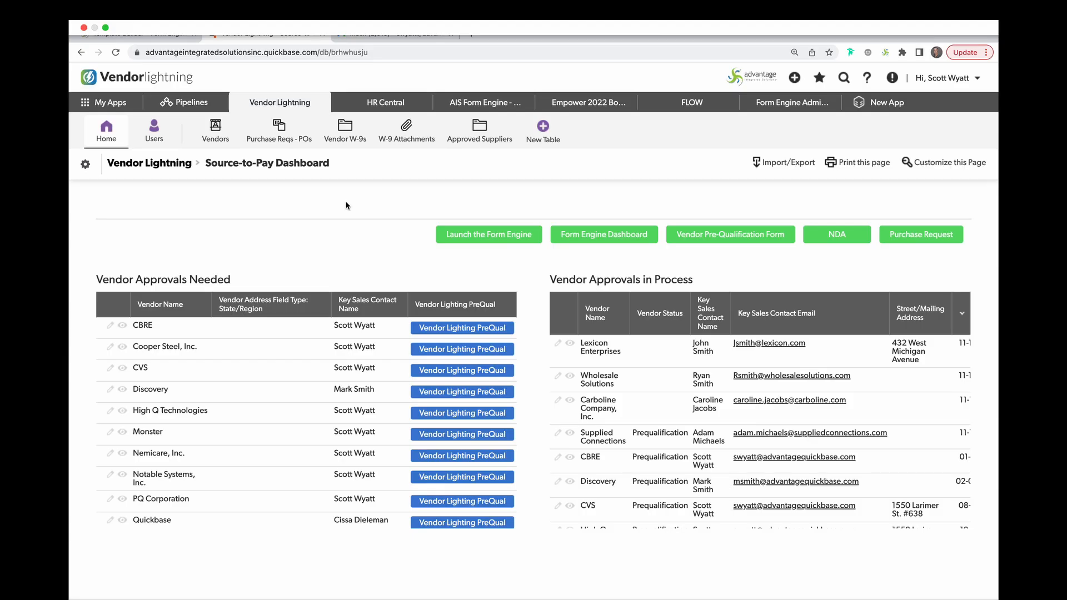
# Start a new vendor record in the Vendors table with vendor name AT&T
pyautogui.click(216, 139)
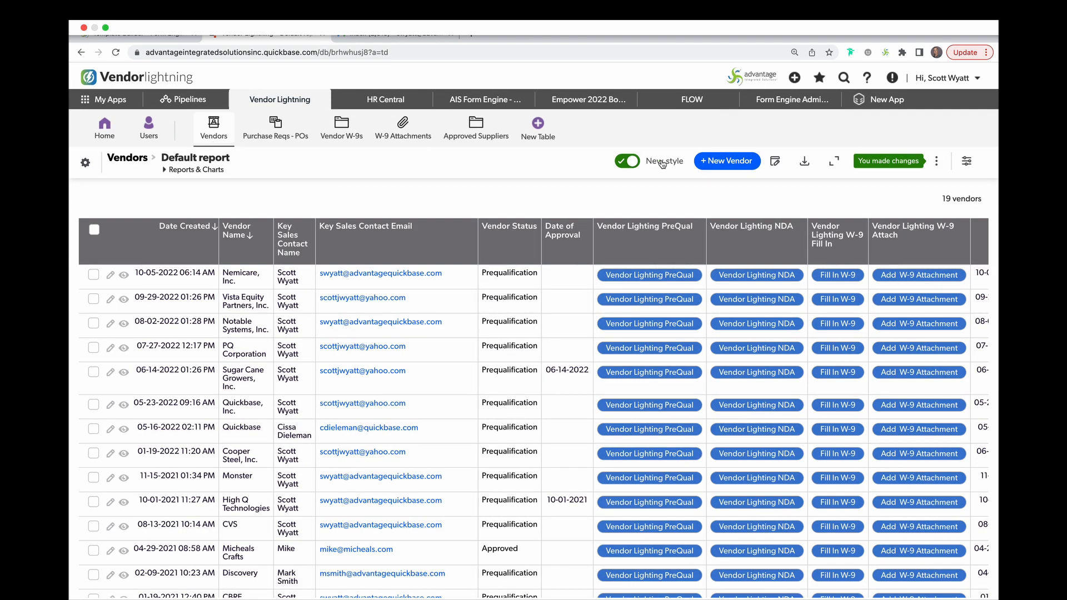
pyautogui.click(721, 161)
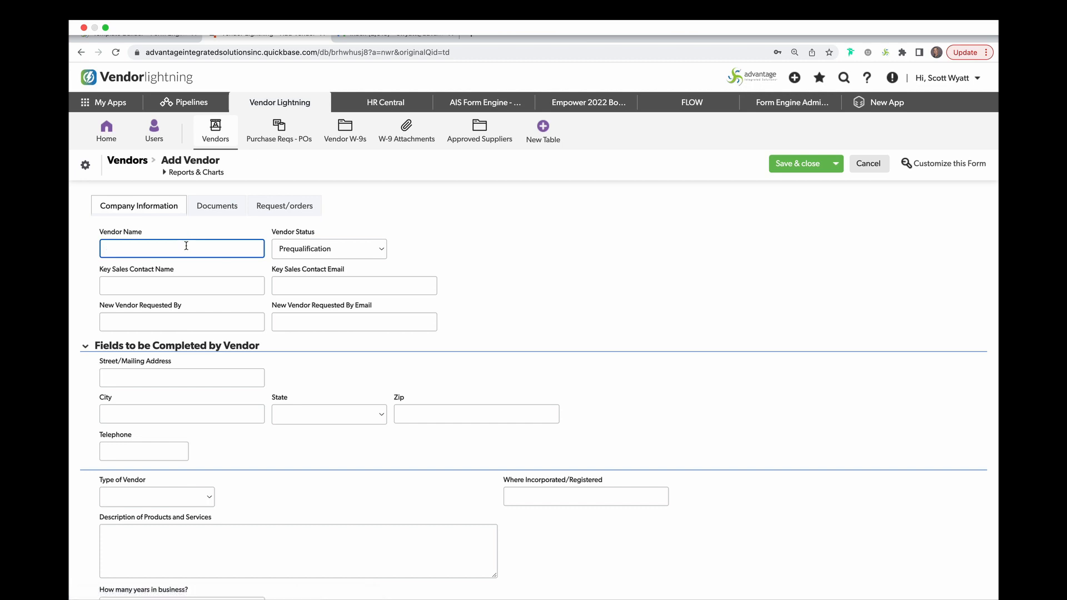
pyautogui.write('AT&T')
# Pick the key sales contact from the suggestions so the email fills in, and save the vendor
pyautogui.click(192, 283)
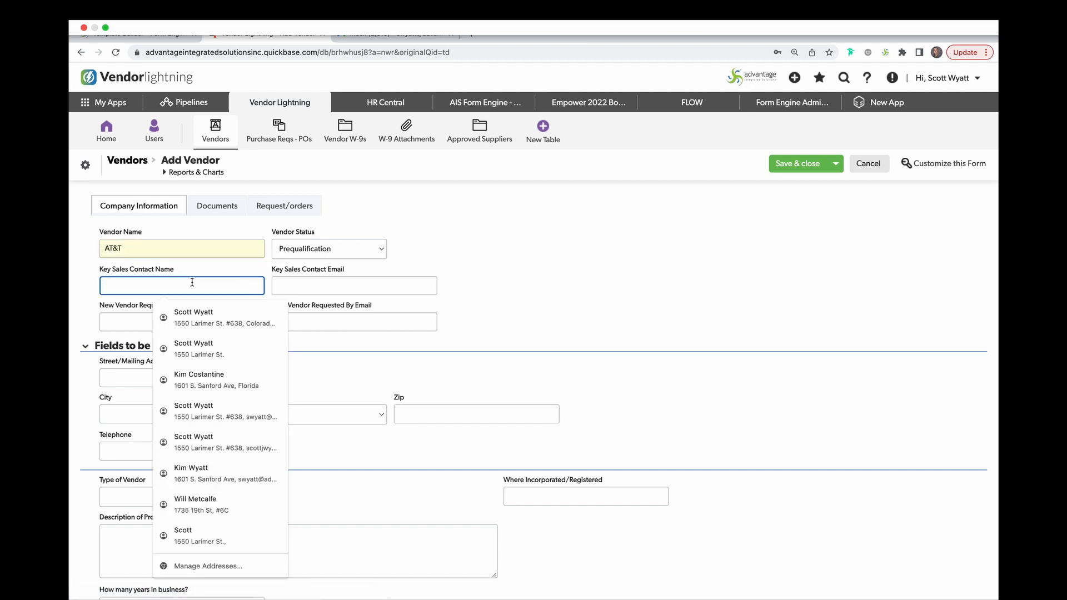
pyautogui.click(348, 290)
pyautogui.click(356, 314)
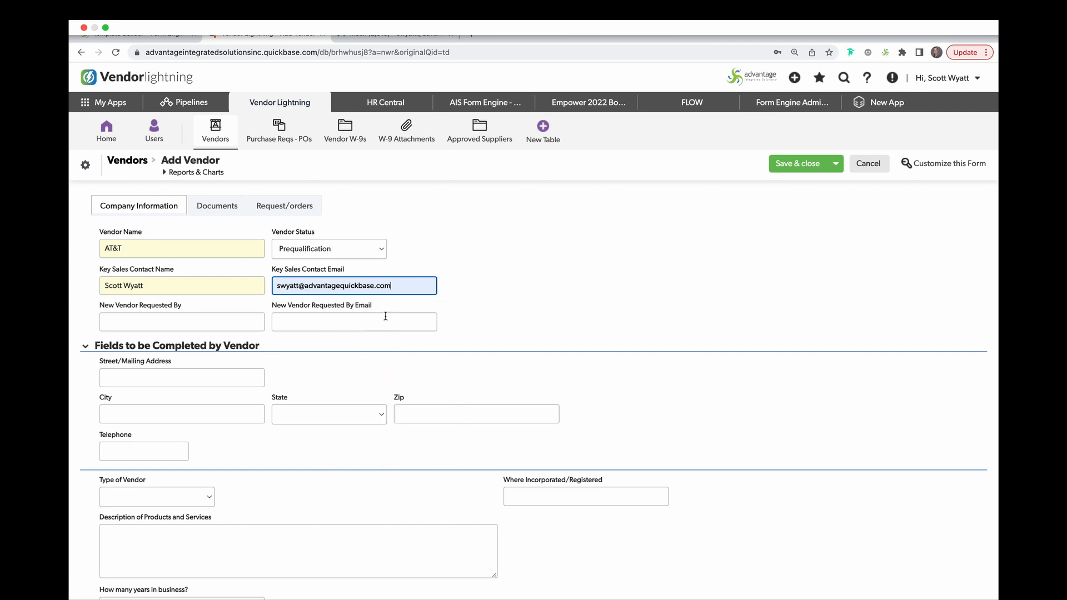
pyautogui.click(797, 163)
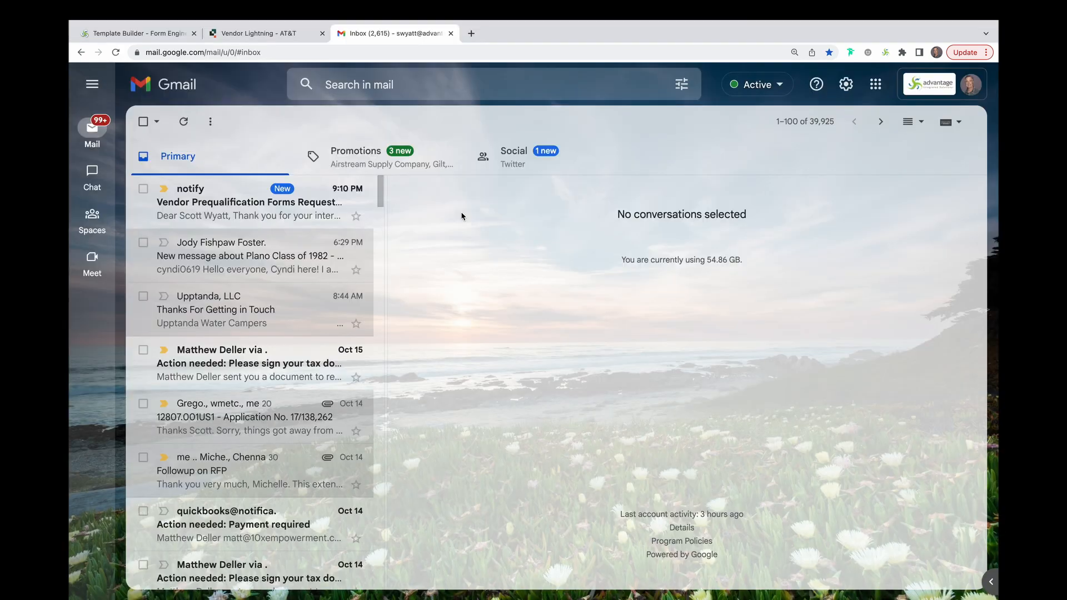
# Open the Vendor Prequalification email and follow its Vendor Lighting PreQual link
pyautogui.click(392, 33)
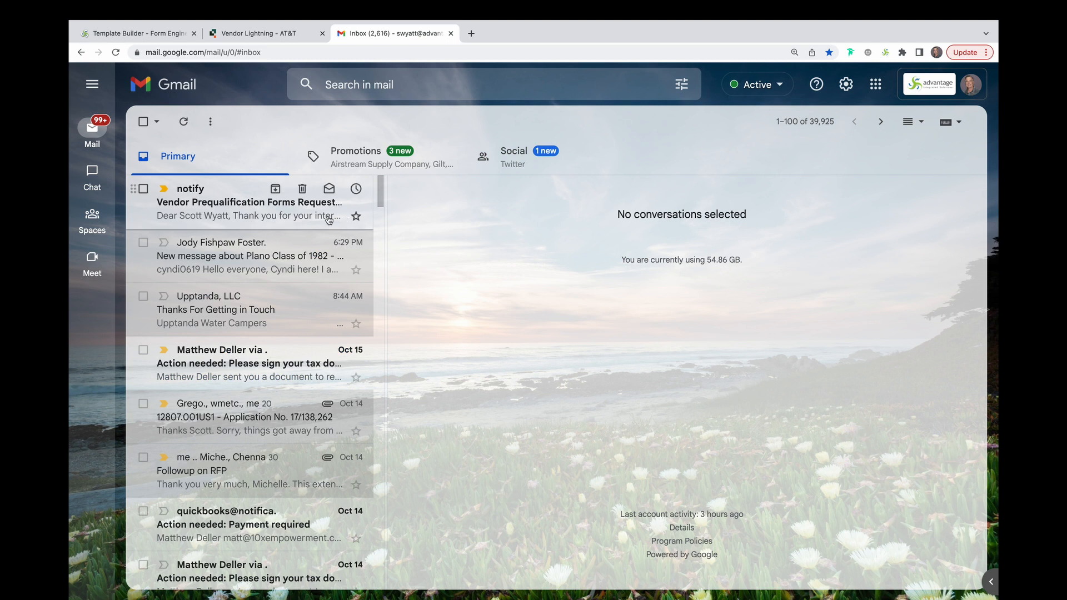
pyautogui.click(274, 220)
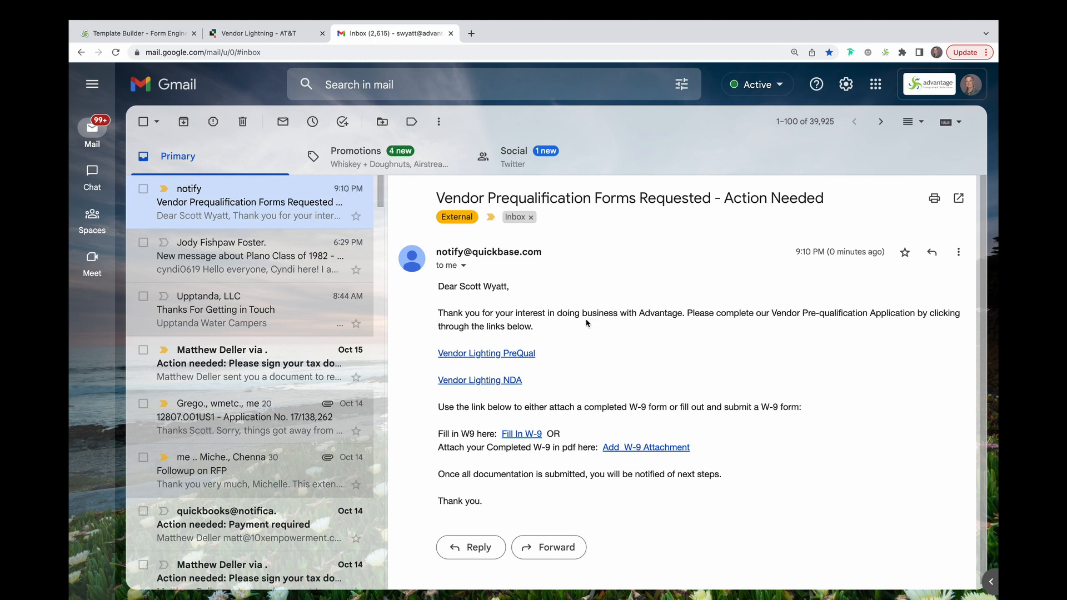
pyautogui.click(495, 354)
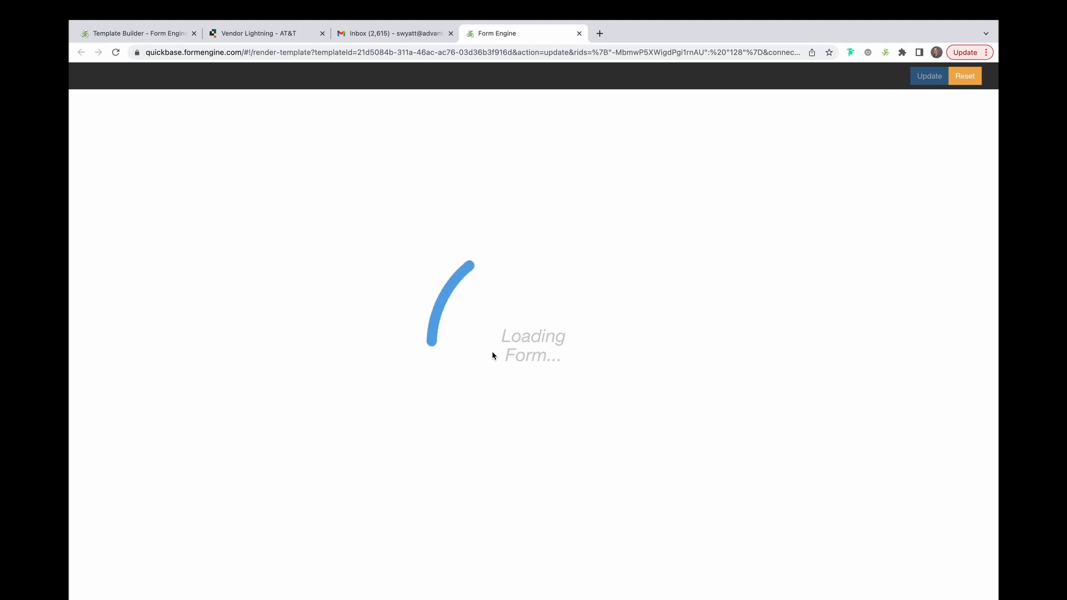
# Append ", Inc." to the Company Name and autofill the mailing address fields from saved data
pyautogui.click(428, 378)
pyautogui.write(', Inc.')
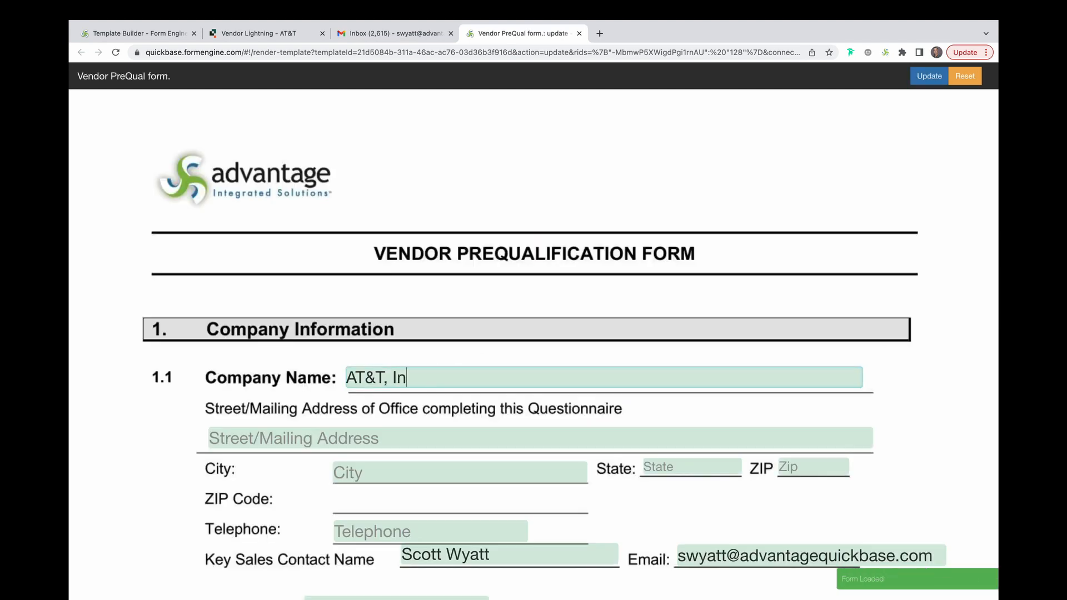
pyautogui.click(335, 437)
pyautogui.click(330, 162)
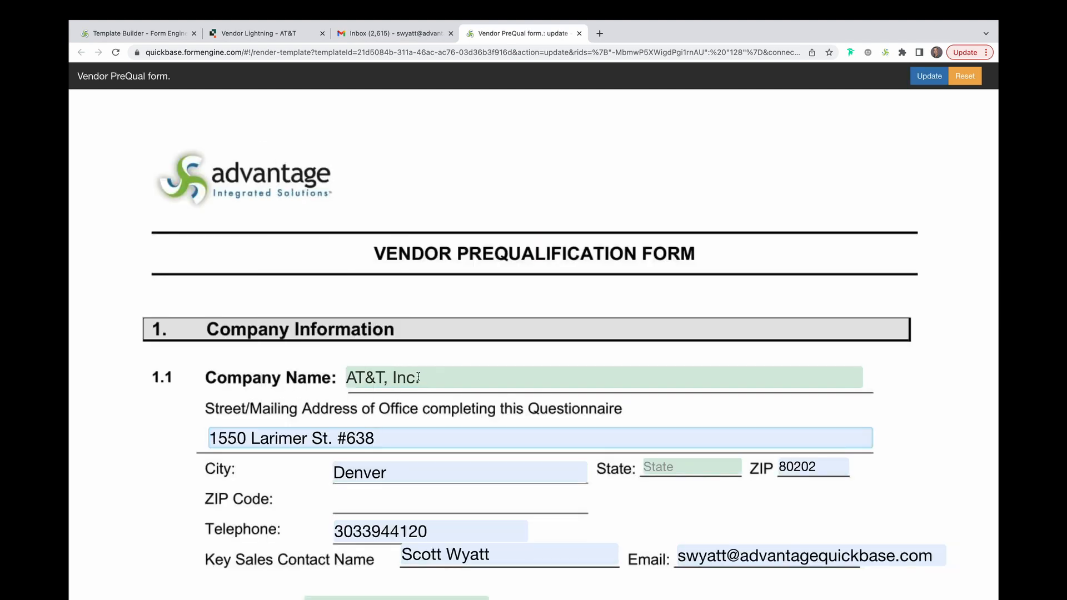
# Set the State to Colorado and the Type of Company to Manufacturer
pyautogui.scroll(-3, 693, 307)
pyautogui.click(691, 291)
pyautogui.click(677, 412)
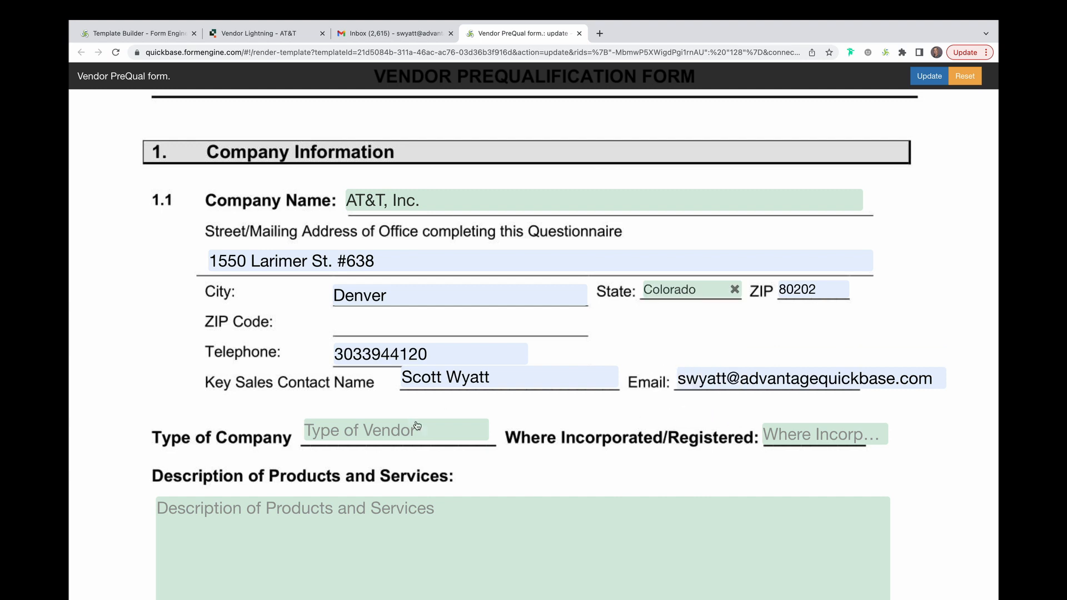
pyautogui.click(427, 432)
pyautogui.click(414, 488)
pyautogui.scroll(-10, 502, 467)
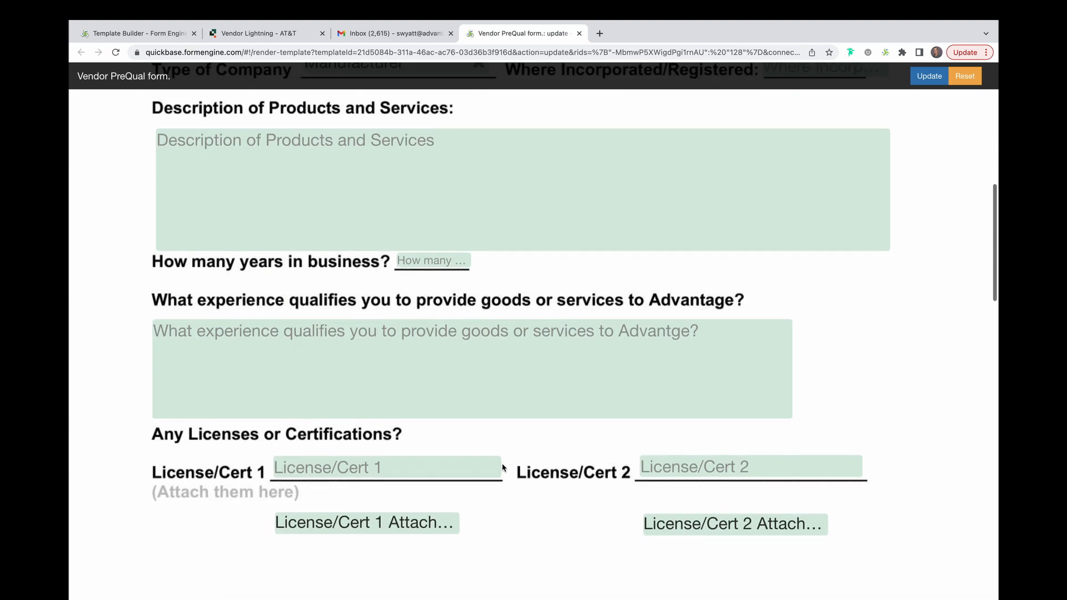
# Answer No to the conflict-of-interest question and enter the signatory's full name
pyautogui.click(263, 352)
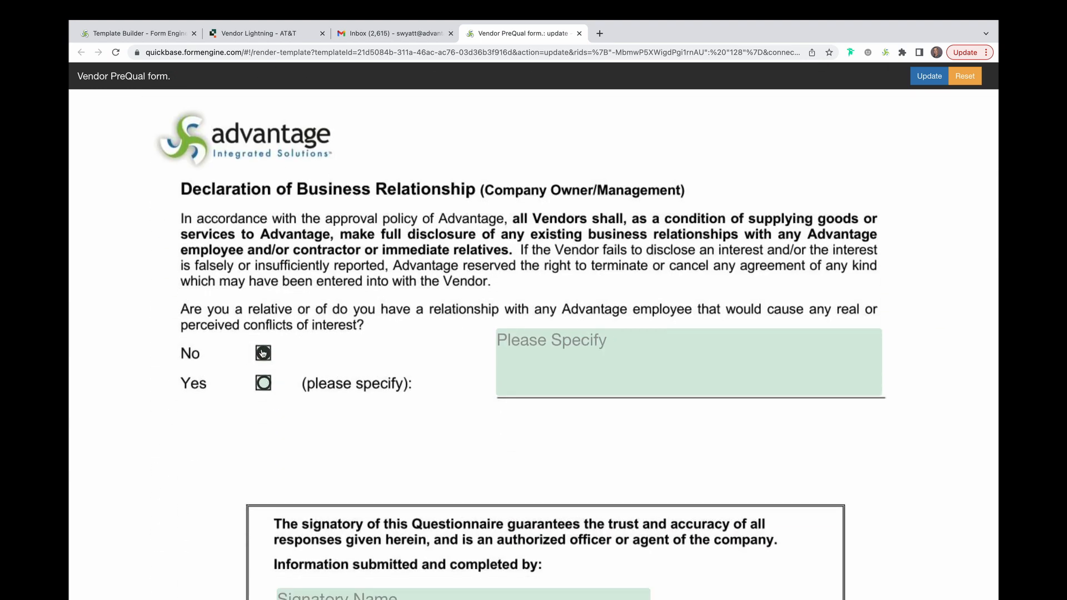
pyautogui.scroll(-5, 422, 398)
pyautogui.scroll(-1, 423, 398)
pyautogui.click(419, 293)
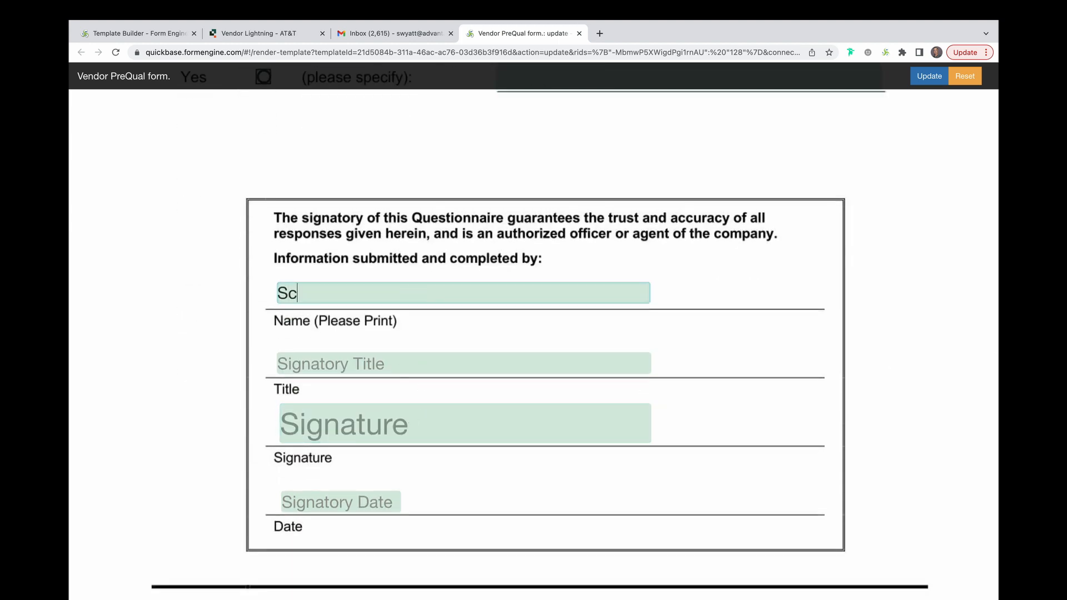
# Draw a signature in the Signature box
pyautogui.click(443, 427)
pyautogui.moveTo(450, 100); pyautogui.dragTo(596, 117)
pyautogui.click(419, 158)
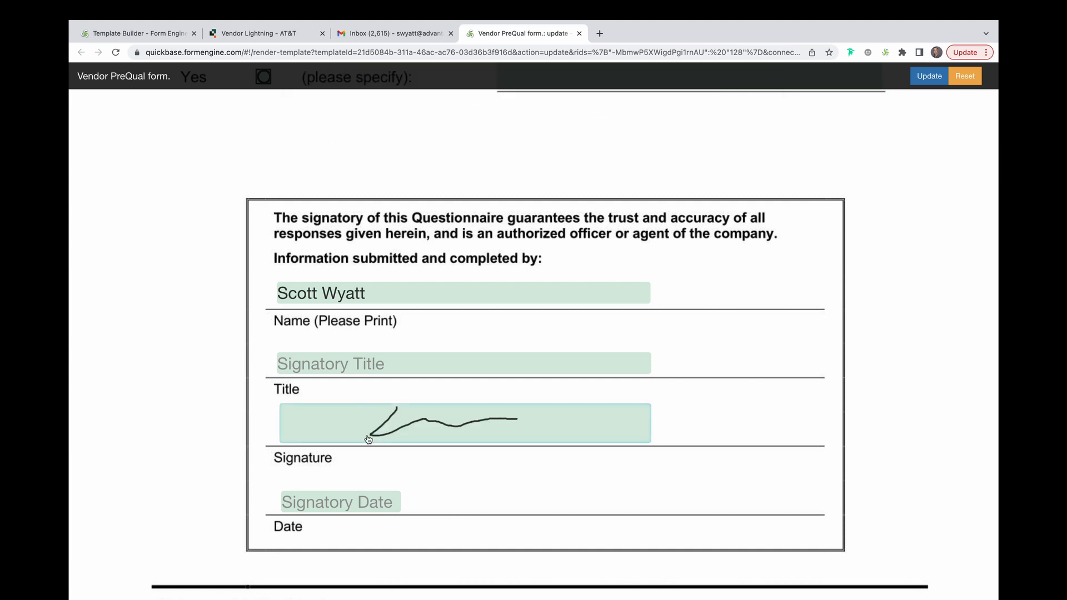
# Set the Signatory Date to 10-16-2022 and submit the prequalification form with Update
pyautogui.click(374, 503)
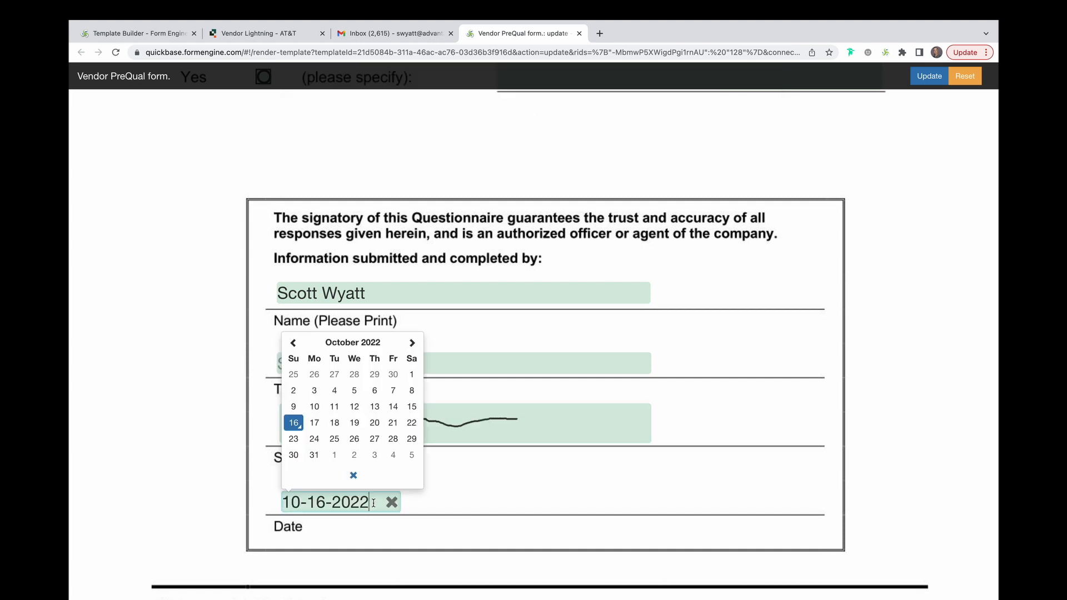
pyautogui.click(292, 424)
pyautogui.click(928, 76)
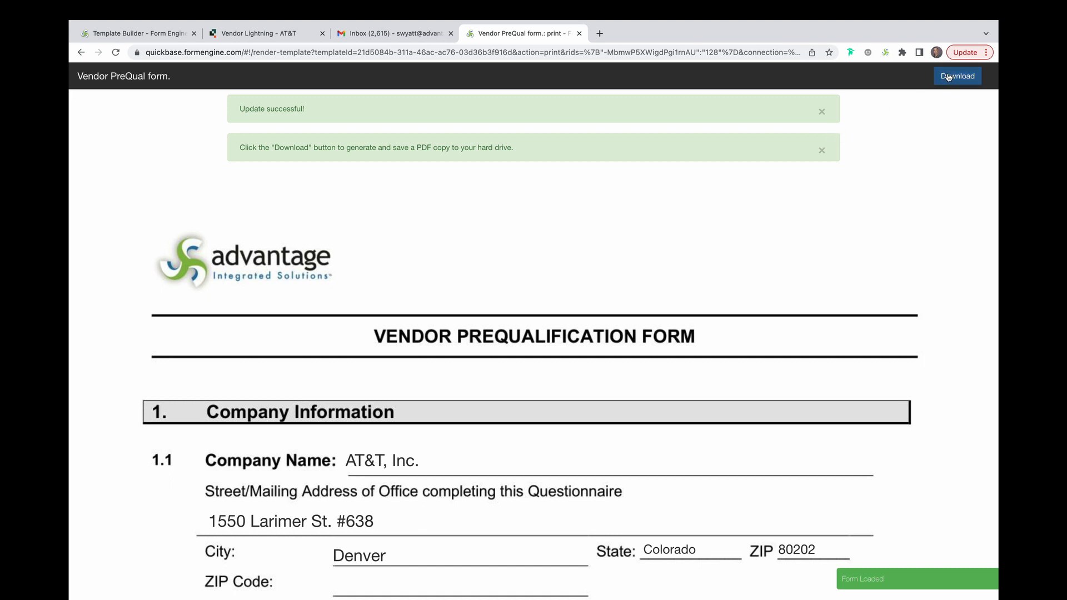
# Reload the AT&T, Inc. vendor record and review the fields and PDF filled from the submitted form
pyautogui.click(258, 35)
pyautogui.click(117, 53)
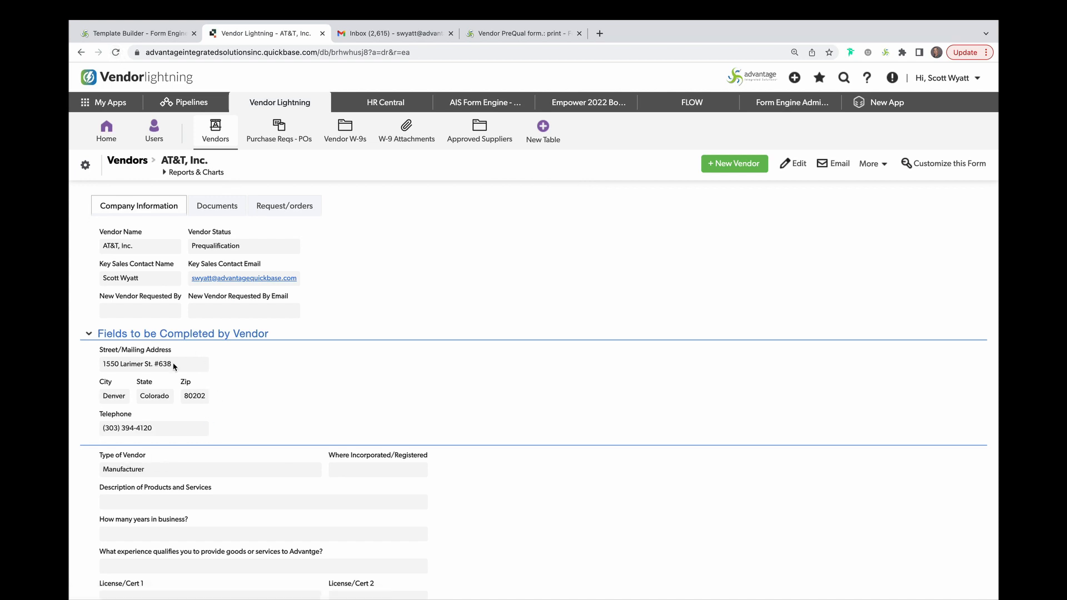
pyautogui.scroll(-7, 238, 458)
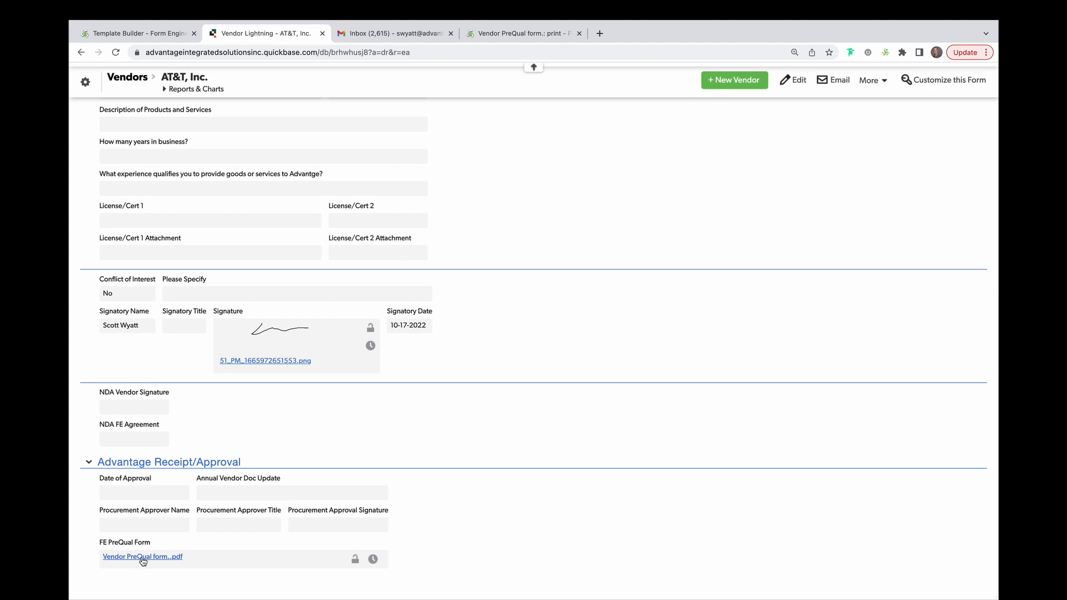
# Open the Vendor Lighting NDA link from the email and set the agreement's effective date to 10-16-2022
pyautogui.click(388, 34)
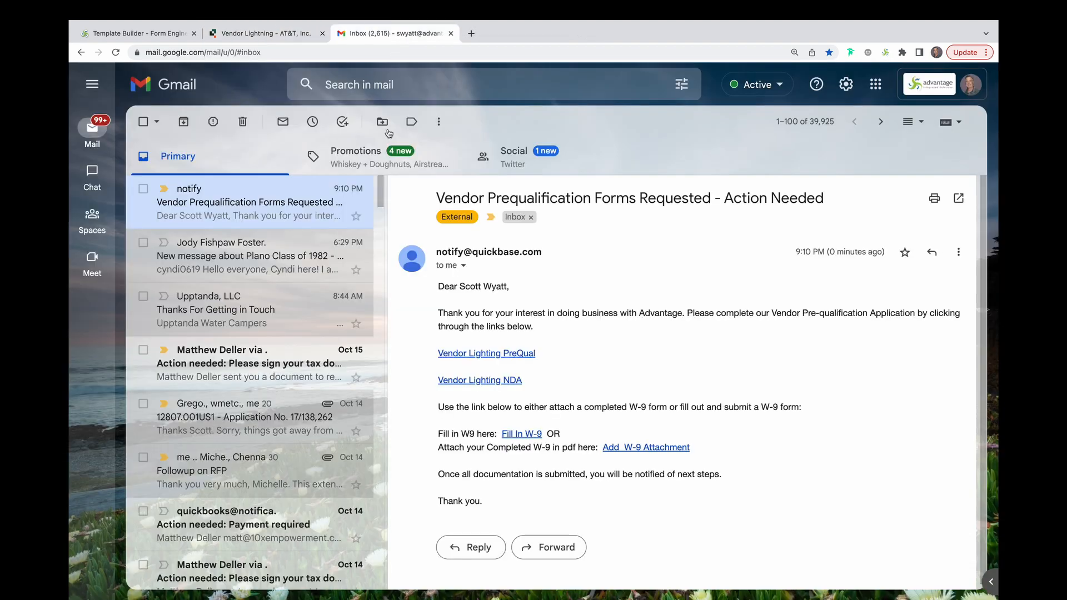
pyautogui.click(487, 381)
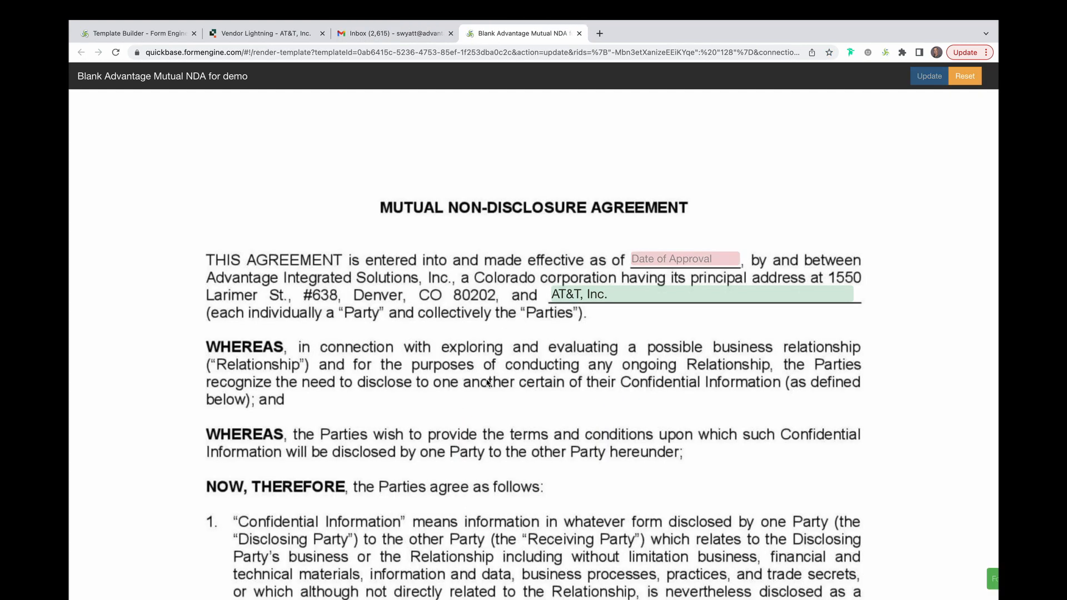
pyautogui.click(673, 259)
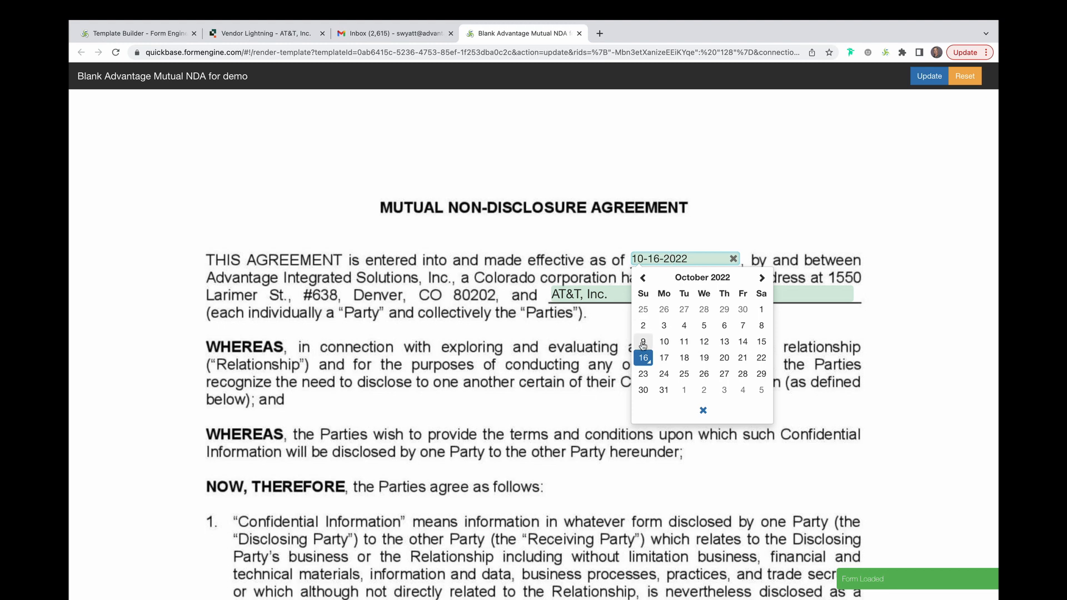
pyautogui.click(642, 357)
# Scroll through the NDA to review the prefilled vendor signature block
pyautogui.scroll(-20, 642, 358)
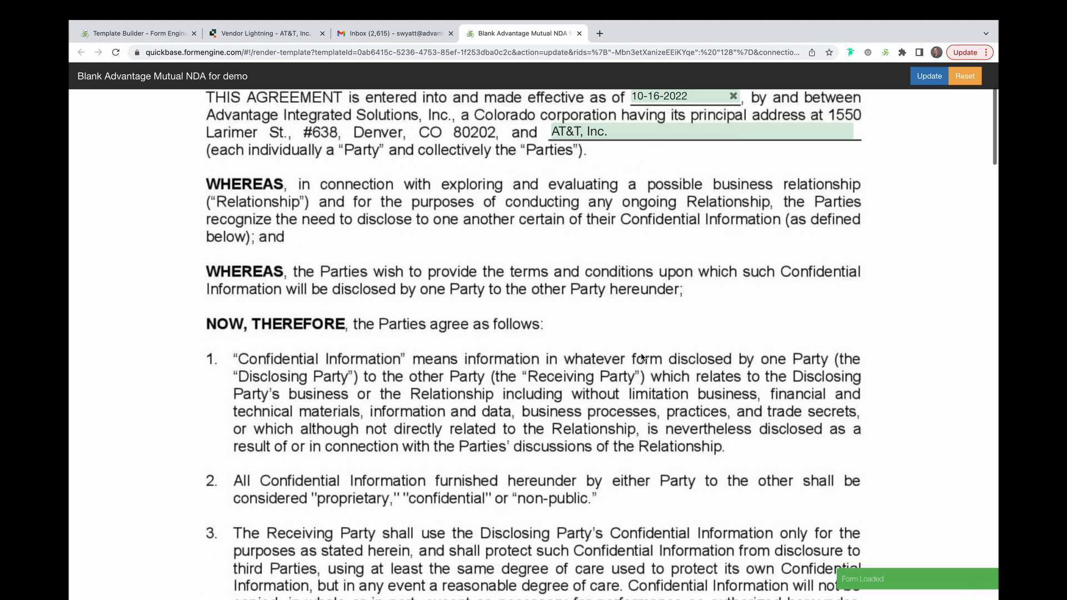
pyautogui.scroll(-20, 642, 357)
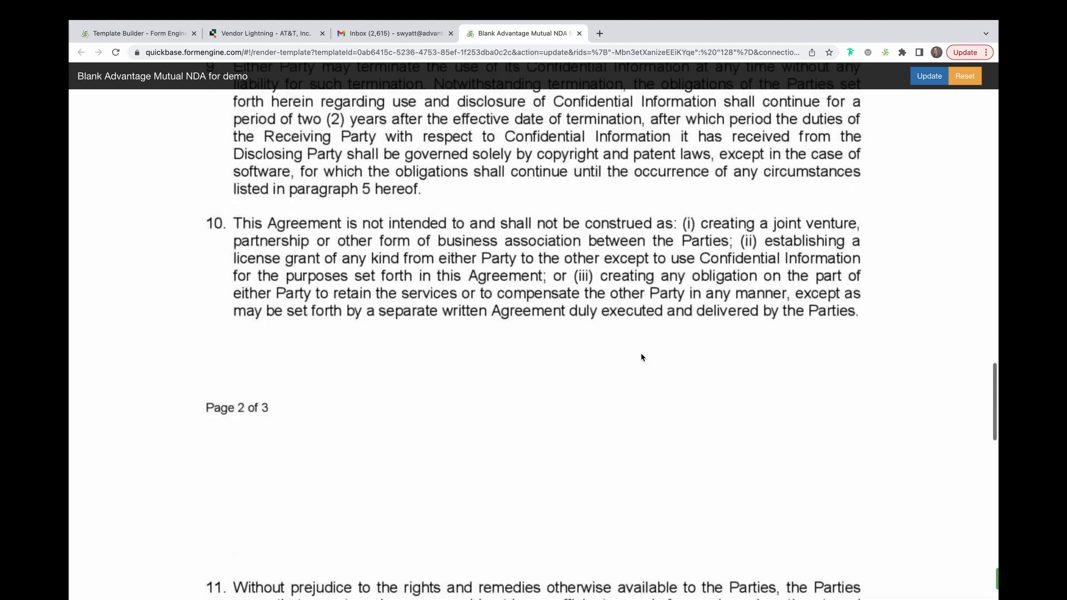
pyautogui.scroll(-2, 641, 357)
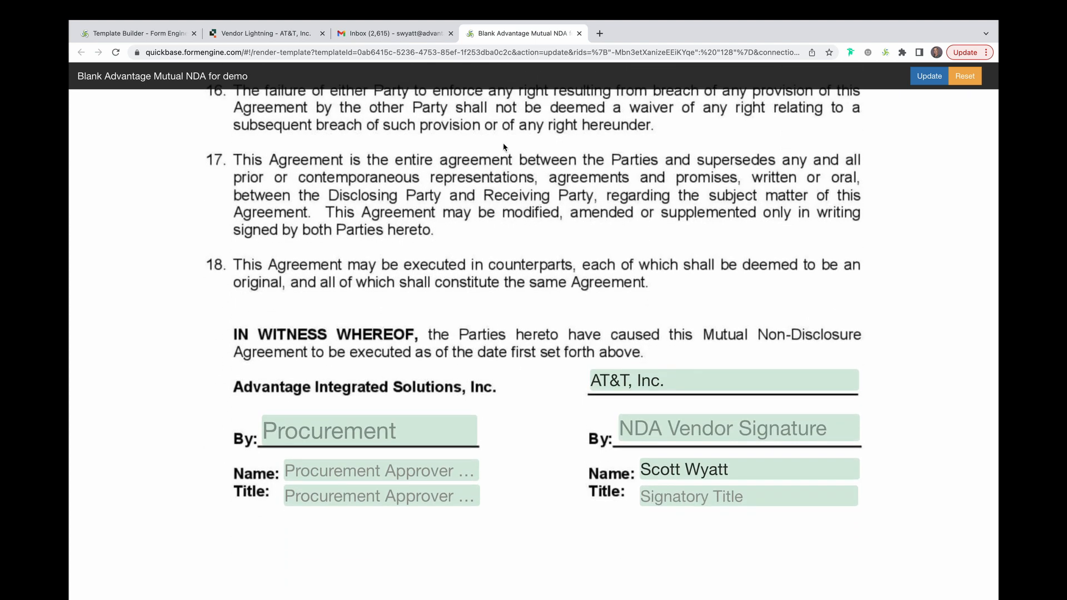
# Open the Fill In W9 link from the email and review the W-9 prefill form's fields
pyautogui.click(412, 34)
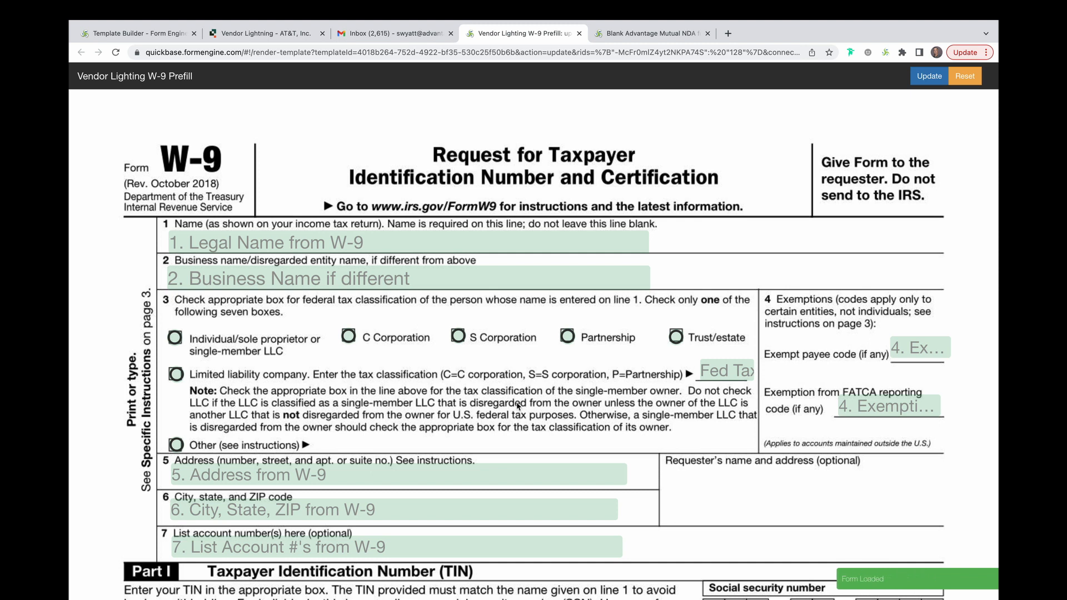
pyautogui.scroll(-5, 516, 406)
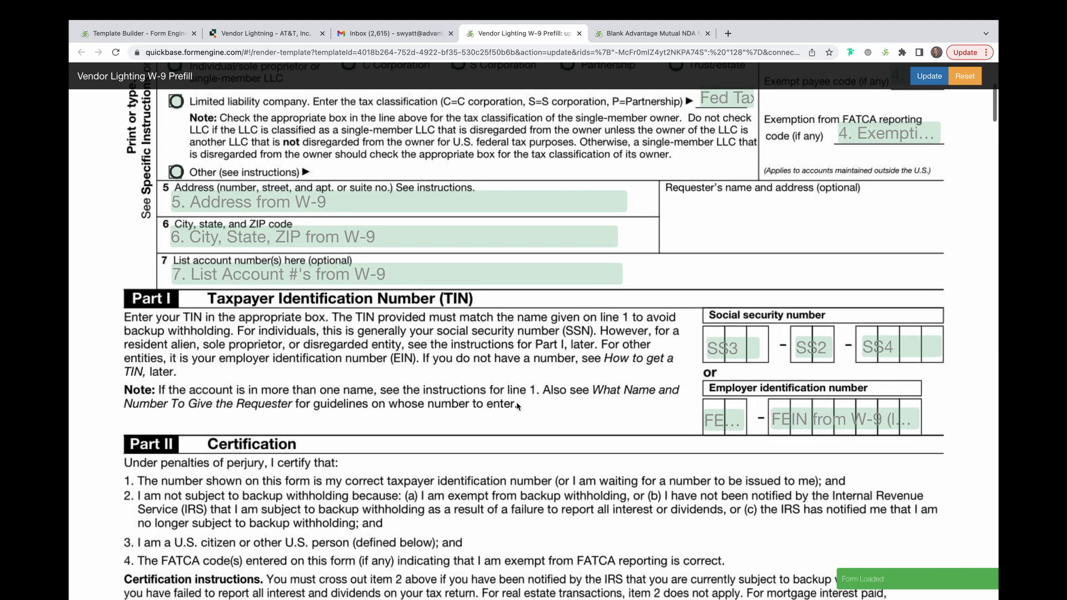
pyautogui.scroll(-2, 517, 406)
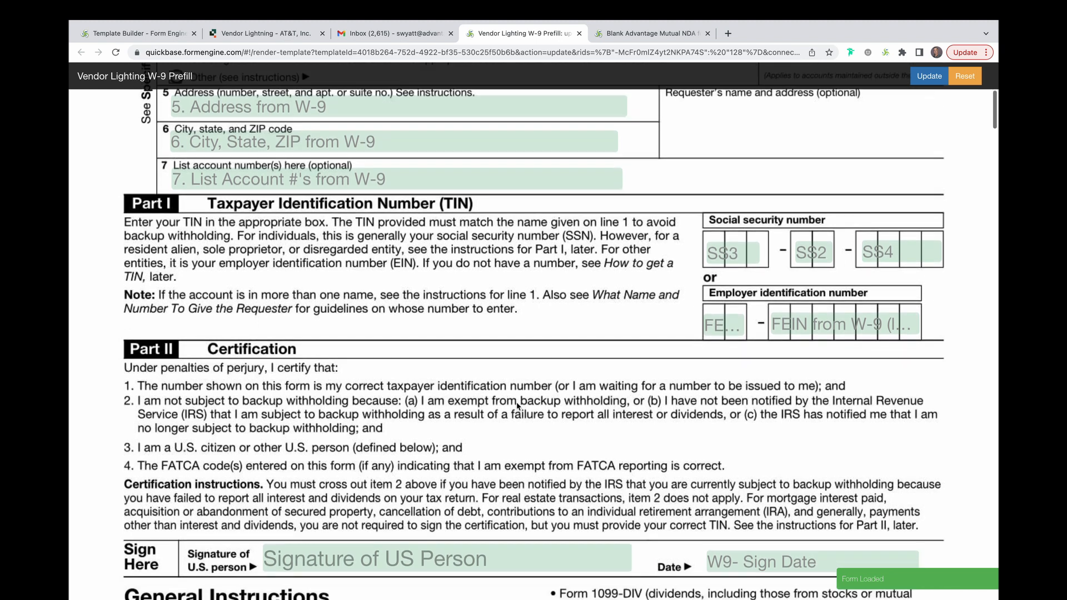
pyautogui.scroll(-4, 516, 405)
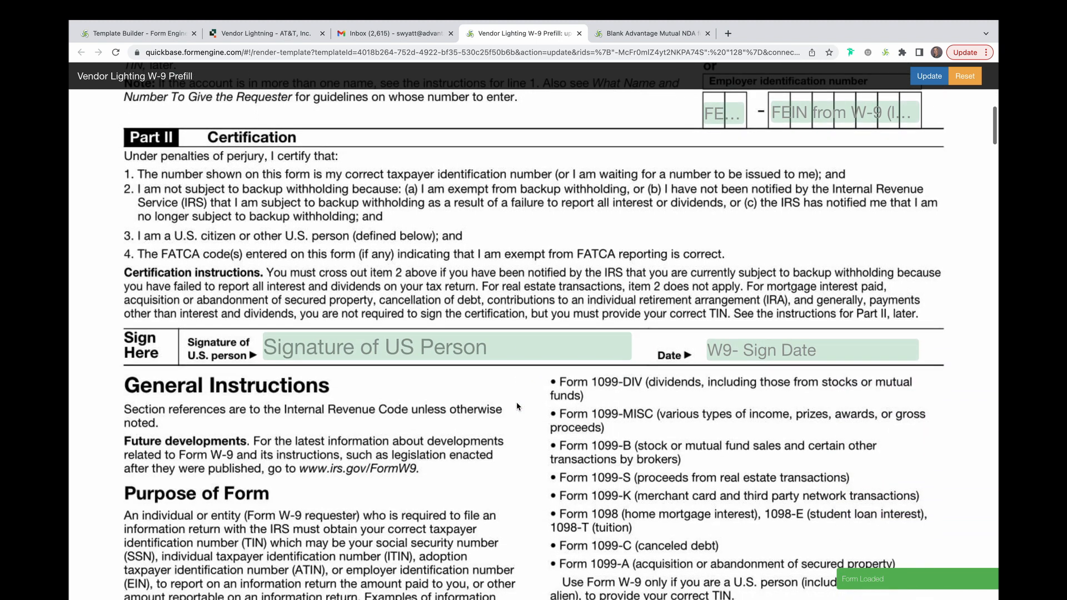
pyautogui.scroll(8, 516, 406)
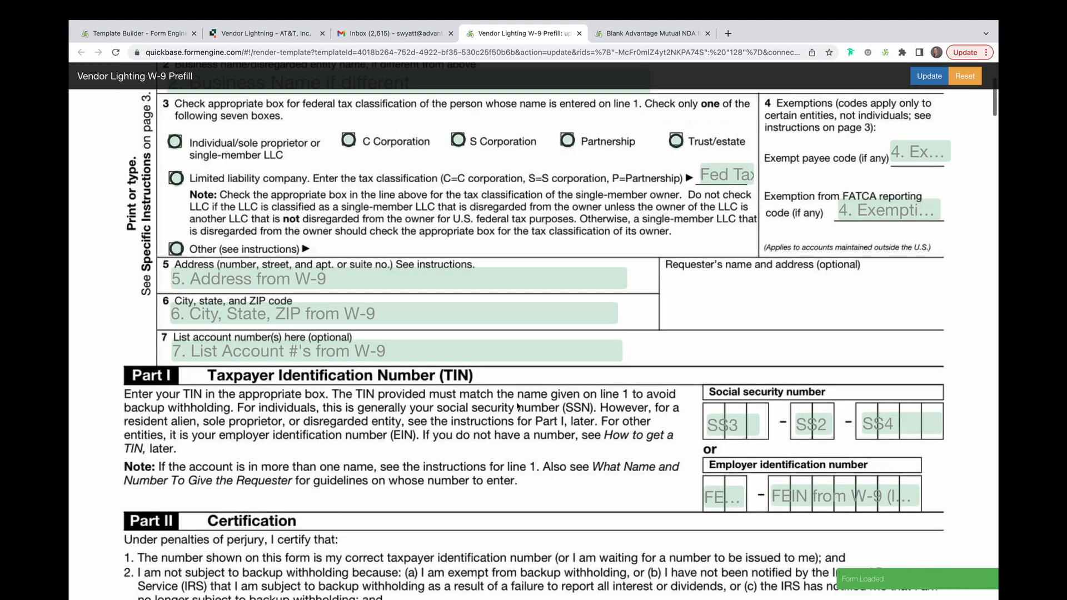
pyautogui.scroll(1, 516, 406)
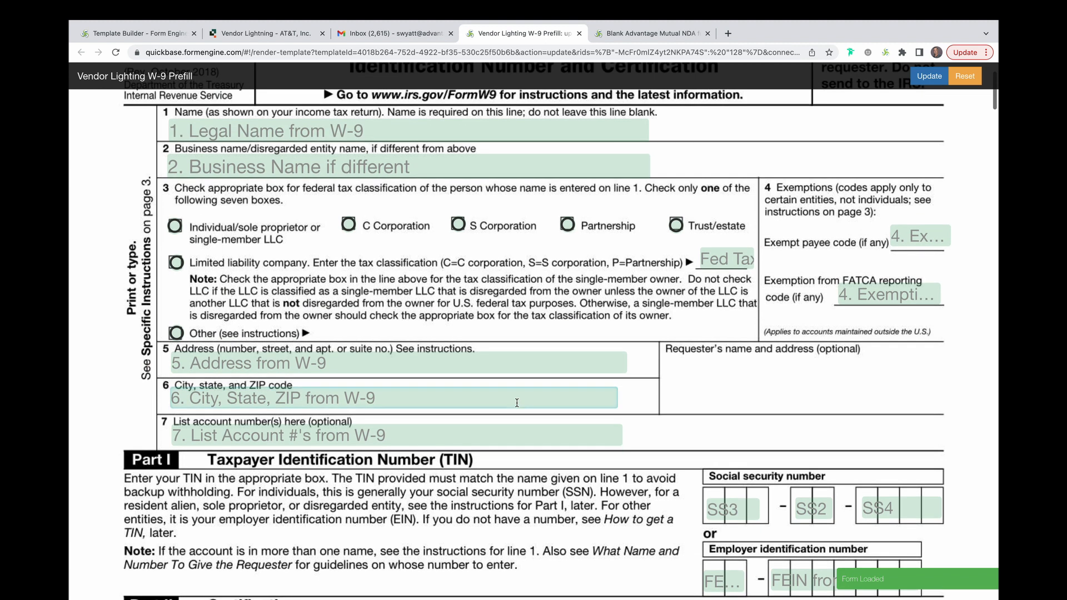